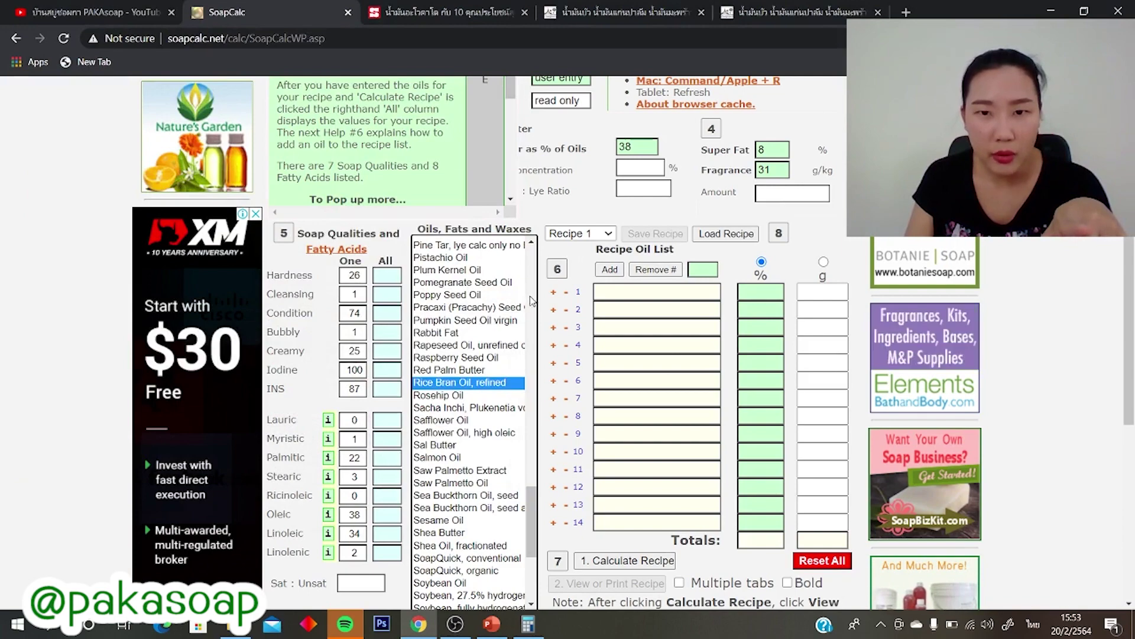
Add Coconut Oil, 76 deg as the first recipe oil and set it to 25% following the PowerPoint slide.
{"action": "scroll", "coordinate": [524, 305], "scroll_direction": "up", "scroll_amount": 20}
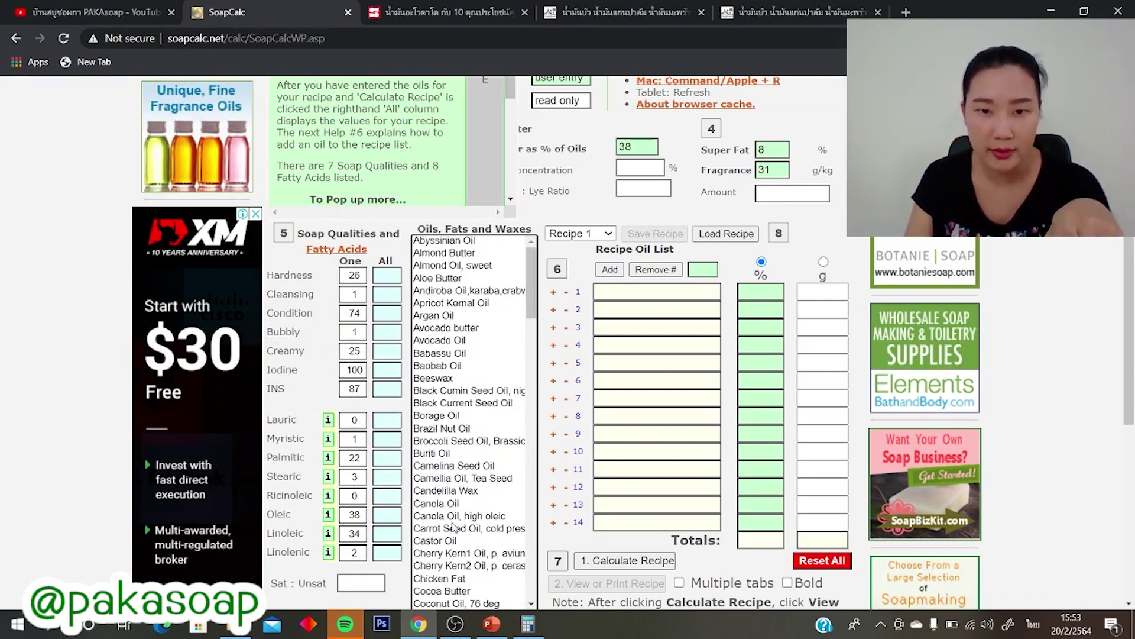
{"action": "scroll", "coordinate": [447, 493], "scroll_direction": "down", "scroll_amount": 4}
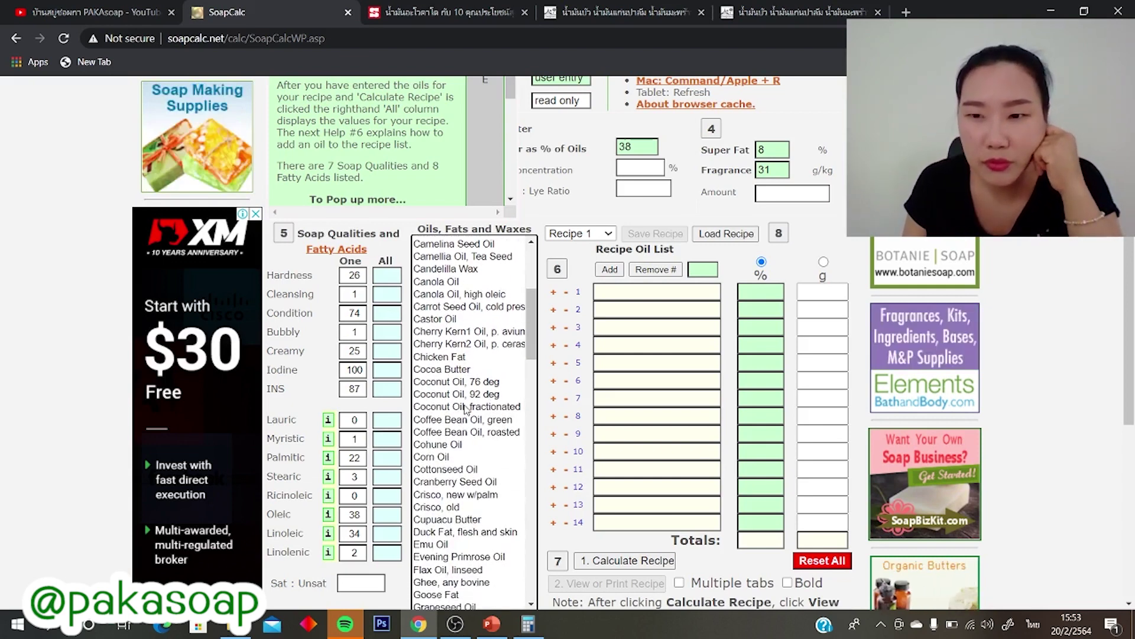
{"action": "left_click", "coordinate": [467, 384]}
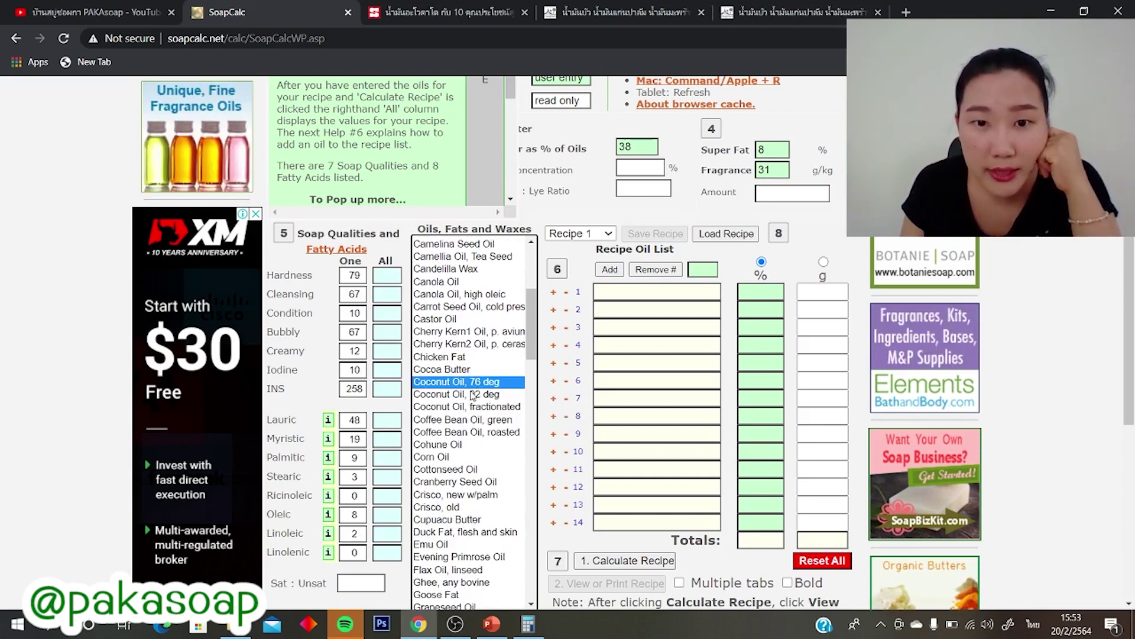
{"action": "left_click", "coordinate": [611, 271]}
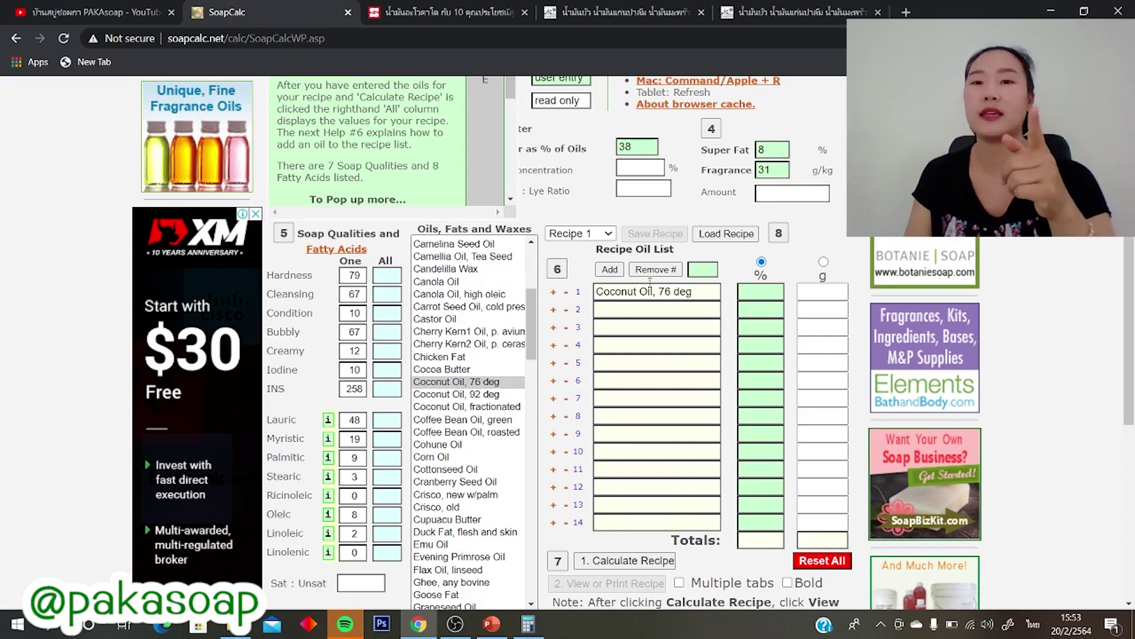
{"action": "left_click", "coordinate": [491, 624]}
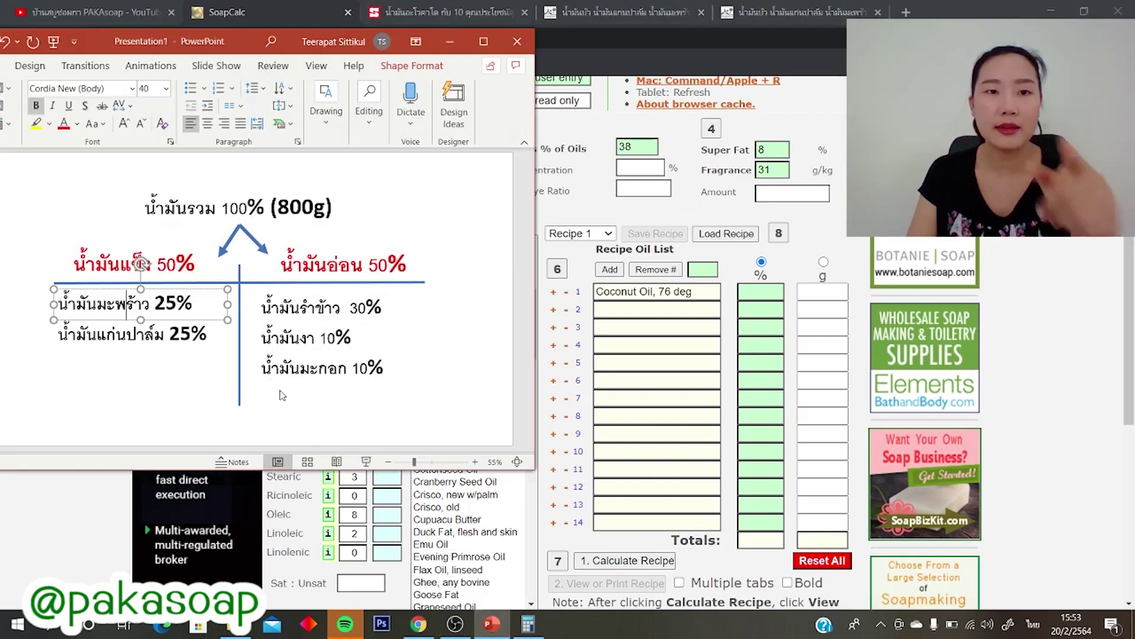
{"action": "key", "text": "End"}
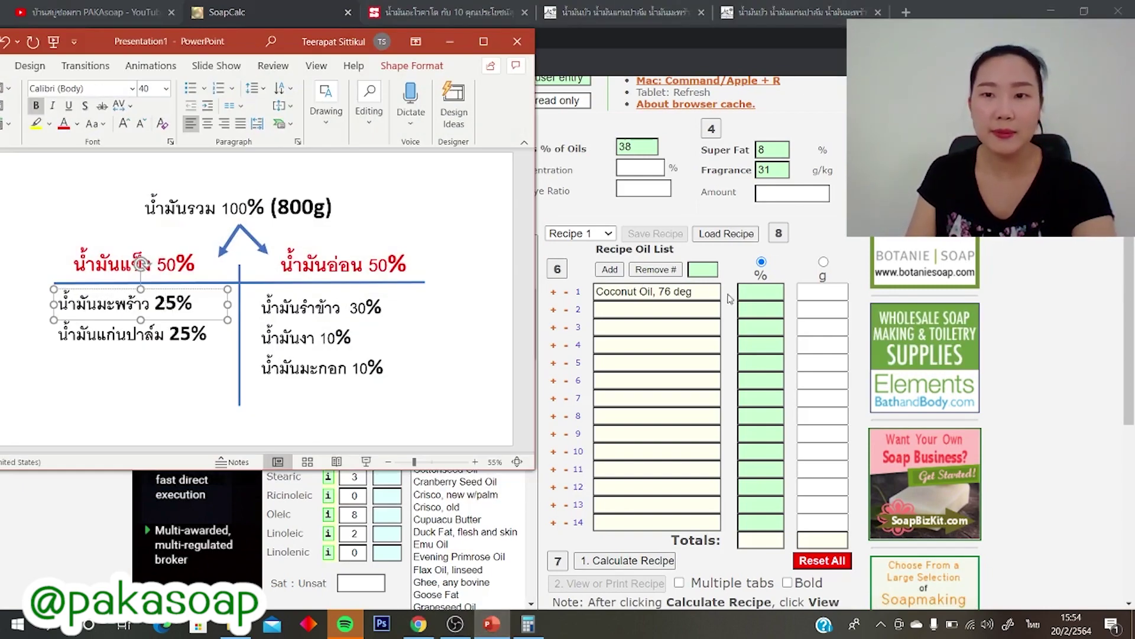
{"action": "left_click", "coordinate": [761, 291]}
{"action": "type", "text": "25"}
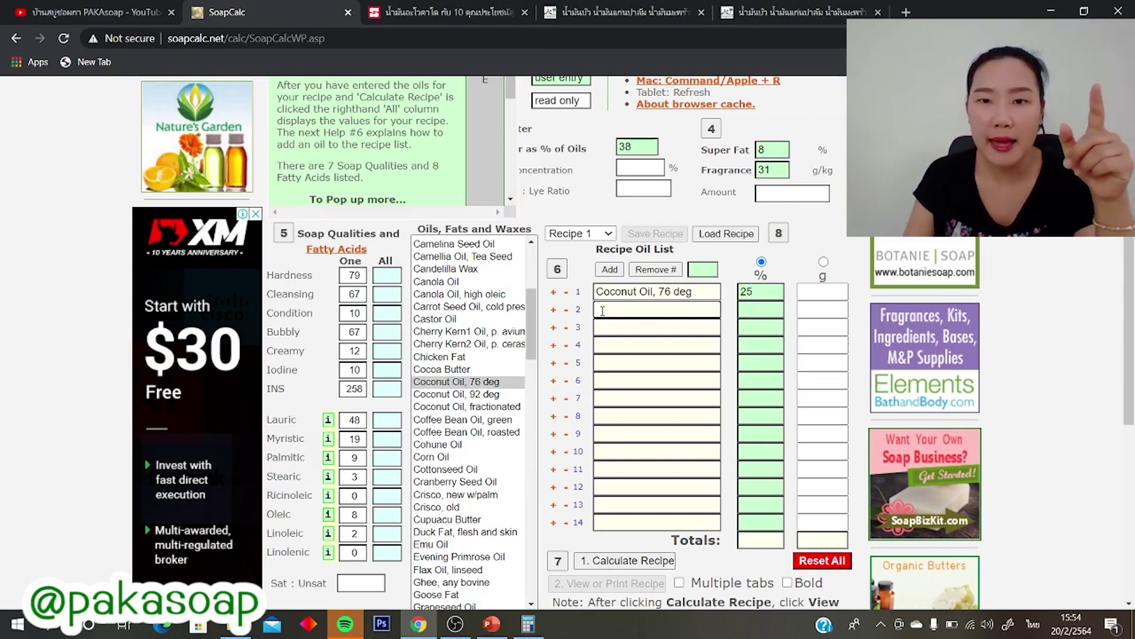
Check the next hard oil on the PowerPoint slide and add Palm Kernel Oil to the recipe at 25%.
{"action": "left_click_drag", "start_coordinate": [532, 320], "coordinate": [534, 329]}
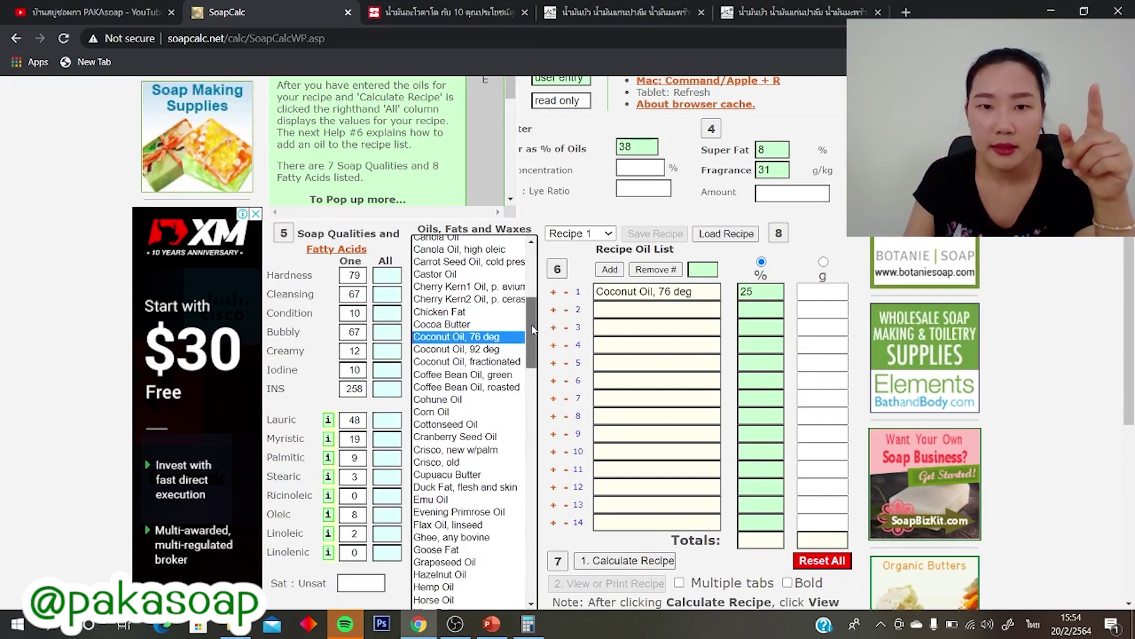
{"action": "left_click", "coordinate": [491, 624]}
{"action": "left_click", "coordinate": [145, 311]}
{"action": "left_click", "coordinate": [145, 334]}
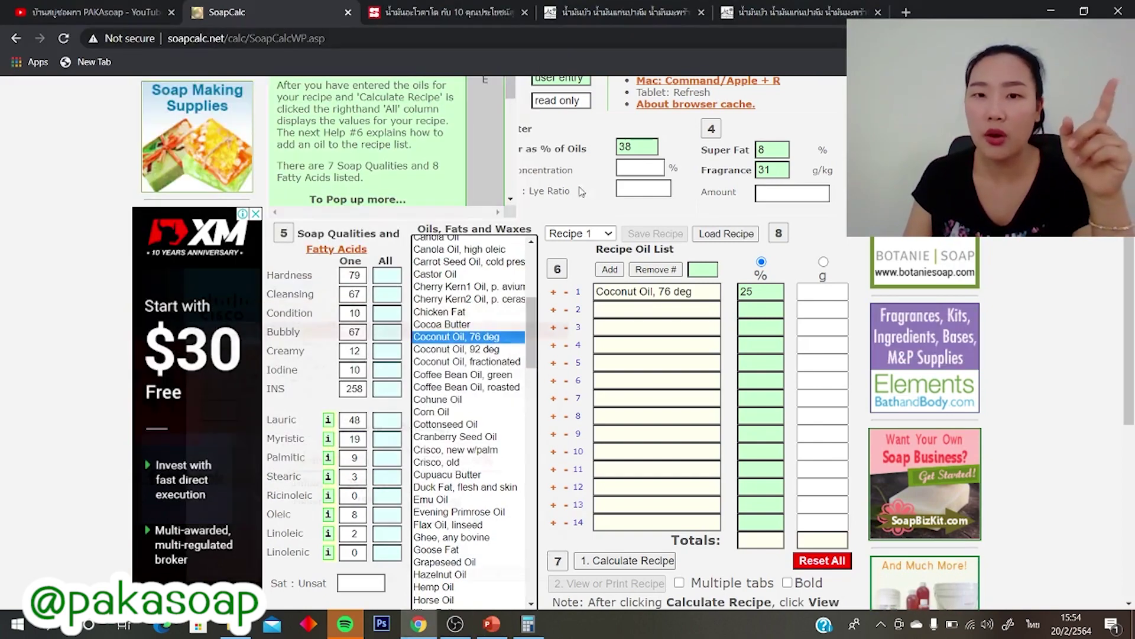
{"action": "left_click", "coordinate": [448, 37]}
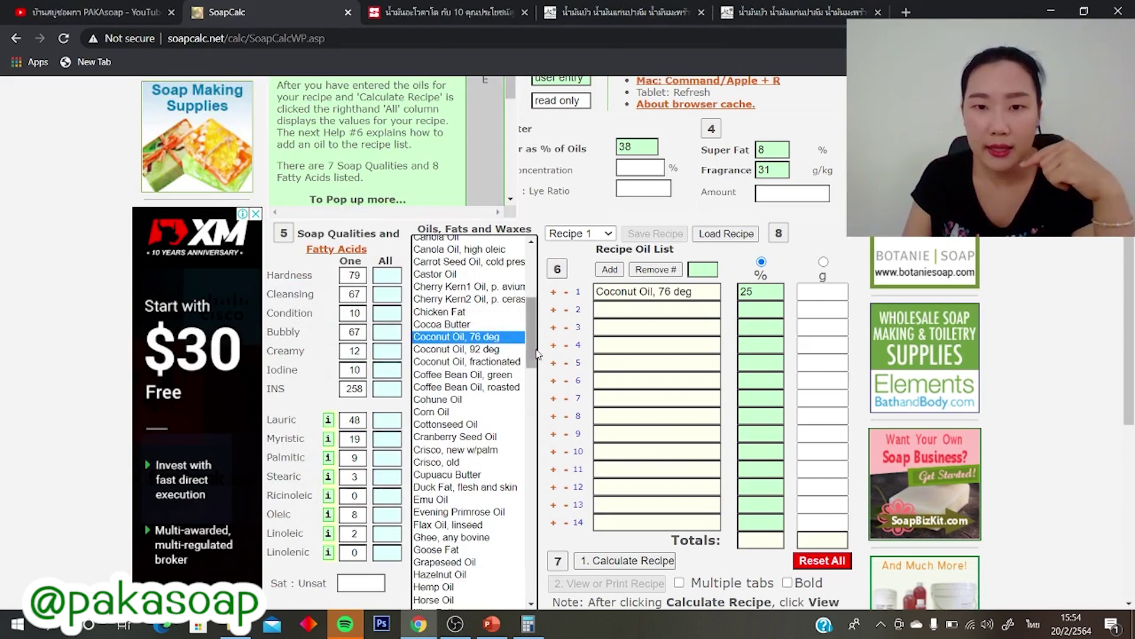
{"action": "scroll", "coordinate": [434, 500], "scroll_direction": "down", "scroll_amount": 10}
{"action": "left_click", "coordinate": [432, 494]}
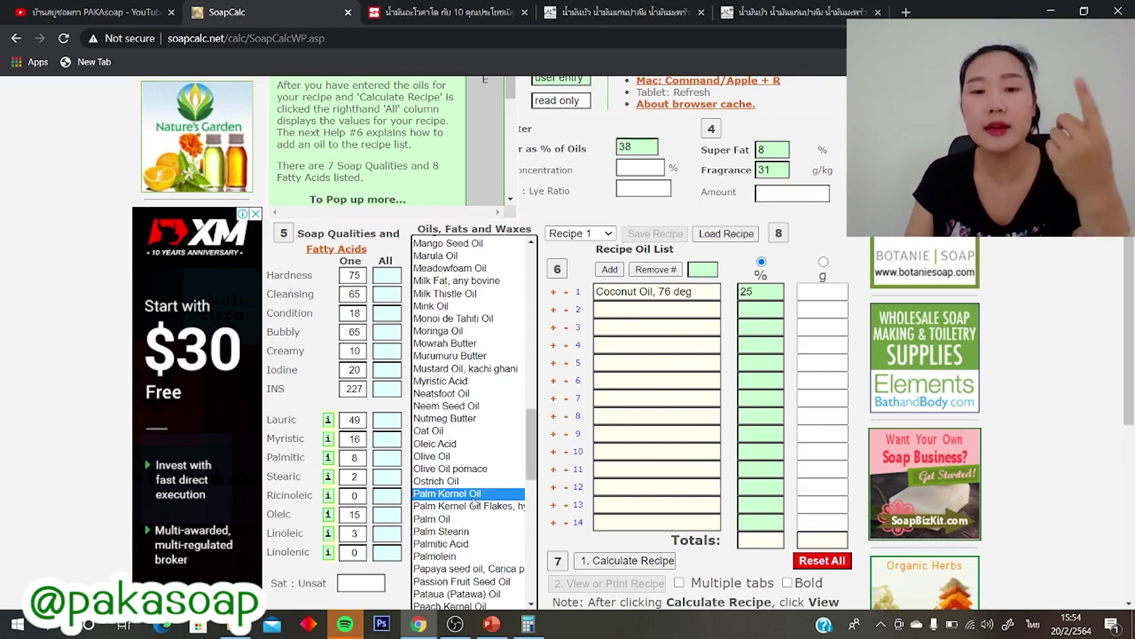
{"action": "left_click", "coordinate": [609, 269]}
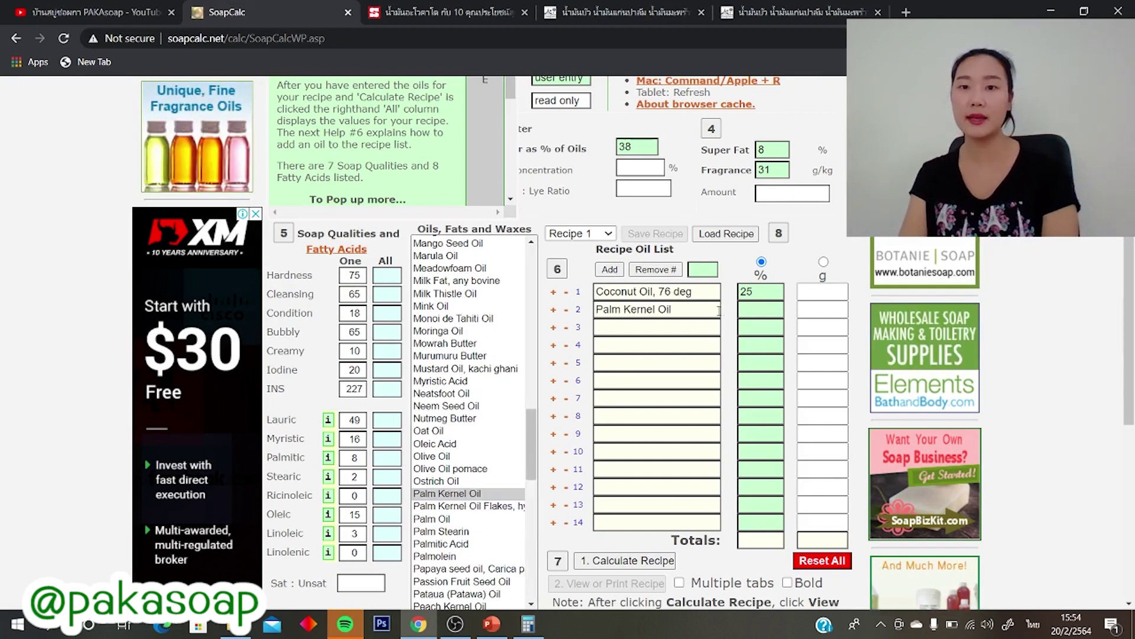
{"action": "left_click", "coordinate": [781, 307]}
{"action": "type", "text": "25"}
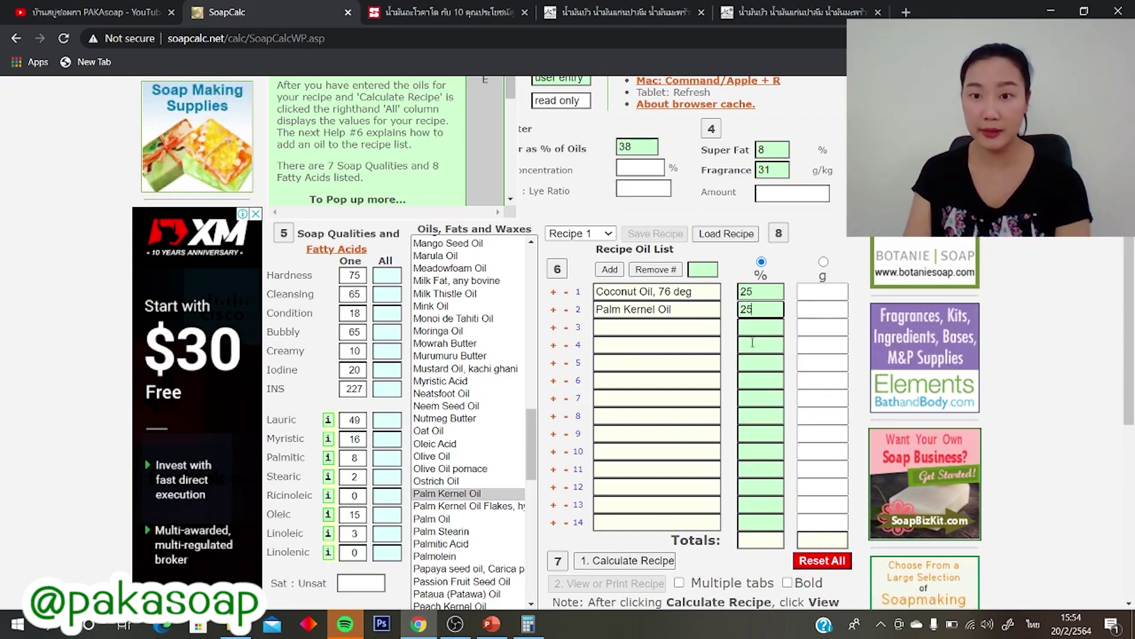
Check the first soft oil on the PowerPoint slide and add Rice Bran Oil, refined to the recipe at 30%.
{"action": "left_click", "coordinate": [491, 623]}
{"action": "left_click", "coordinate": [319, 317]}
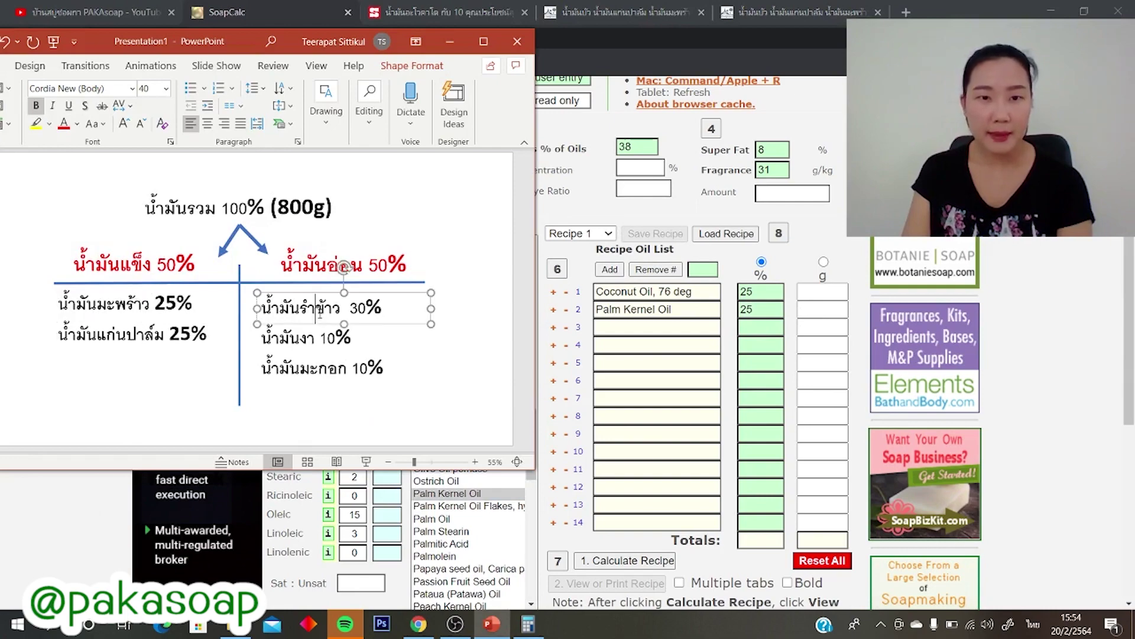
{"action": "triple_click", "coordinate": [320, 318]}
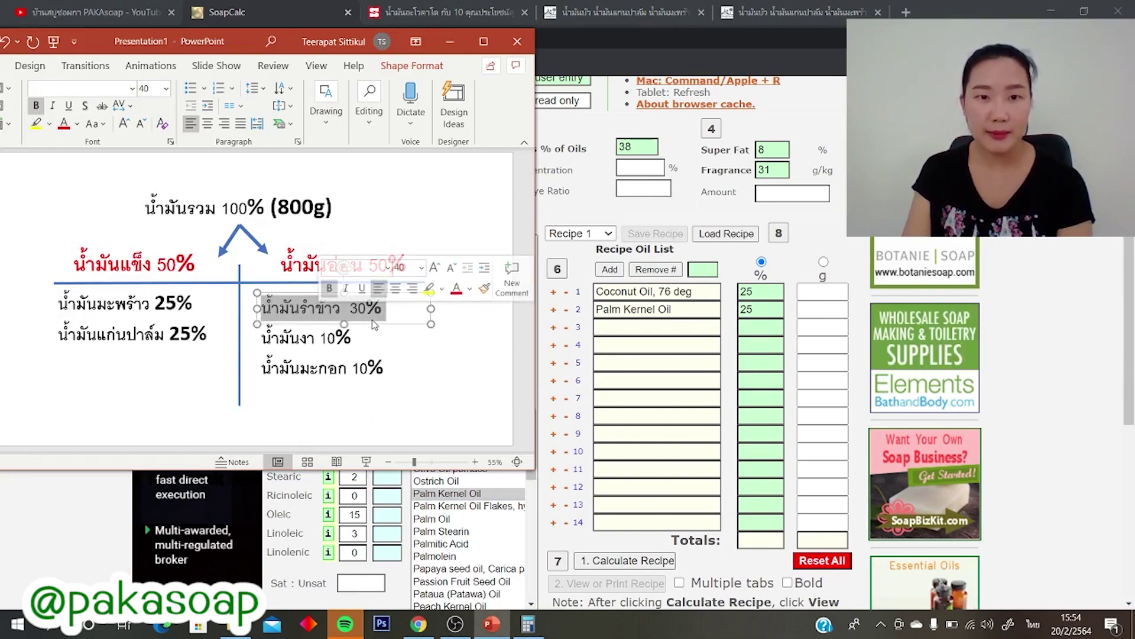
{"action": "left_click", "coordinate": [530, 482]}
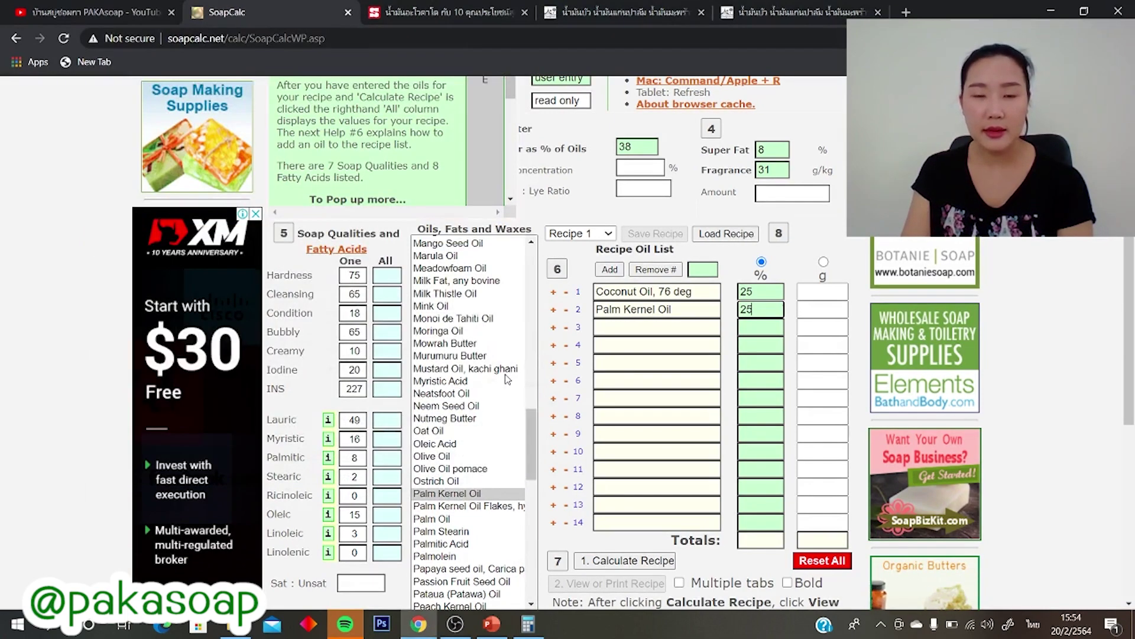
{"action": "left_click_drag", "start_coordinate": [531, 467], "coordinate": [533, 528]}
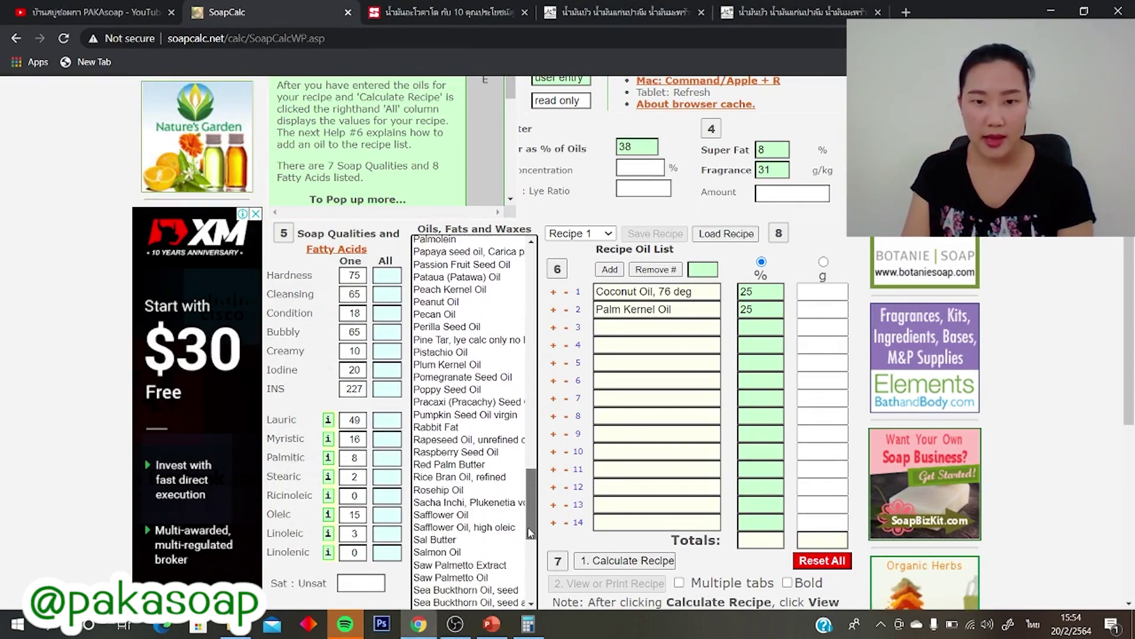
{"action": "left_click", "coordinate": [438, 477]}
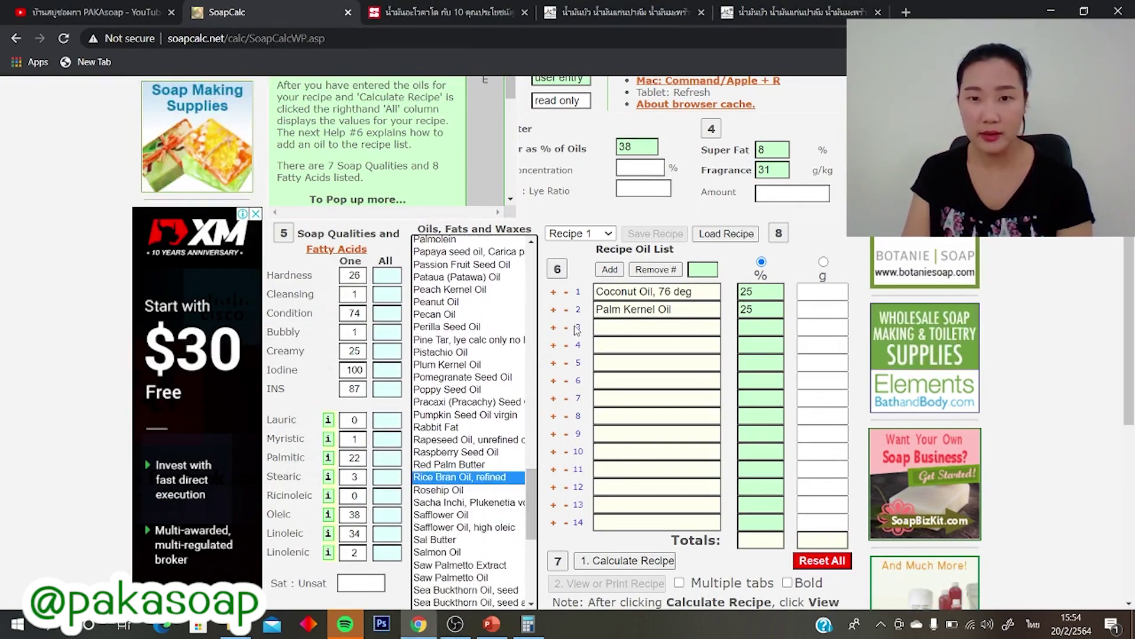
{"action": "left_click", "coordinate": [609, 269]}
{"action": "left_click", "coordinate": [757, 327]}
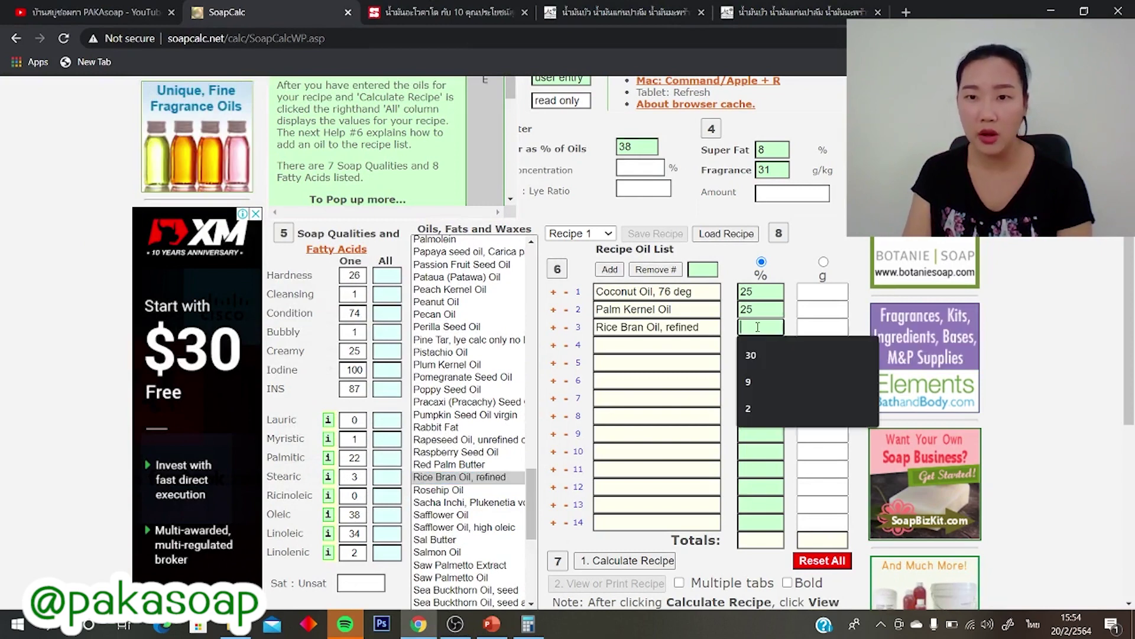
{"action": "type", "text": "30"}
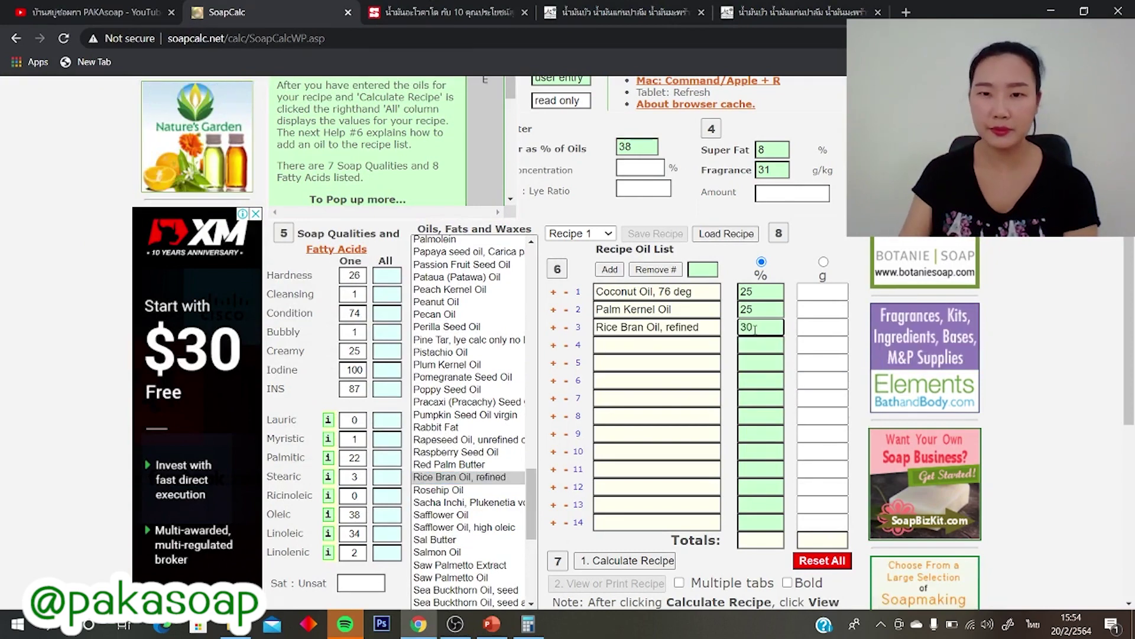
{"action": "left_click", "coordinate": [492, 624]}
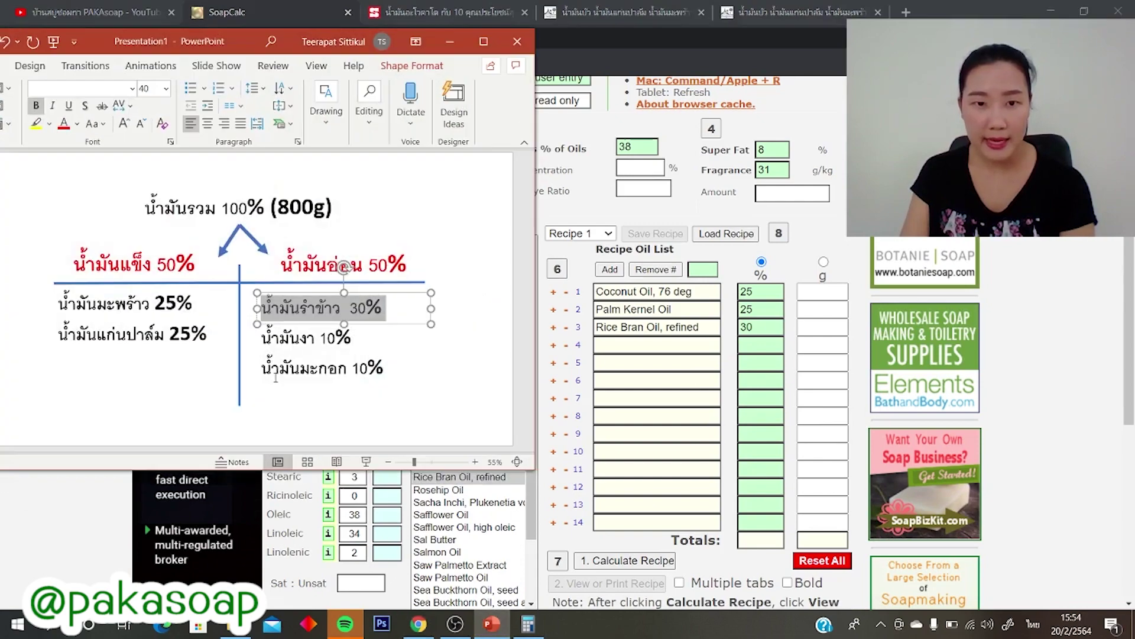
{"action": "left_click", "coordinate": [534, 503]}
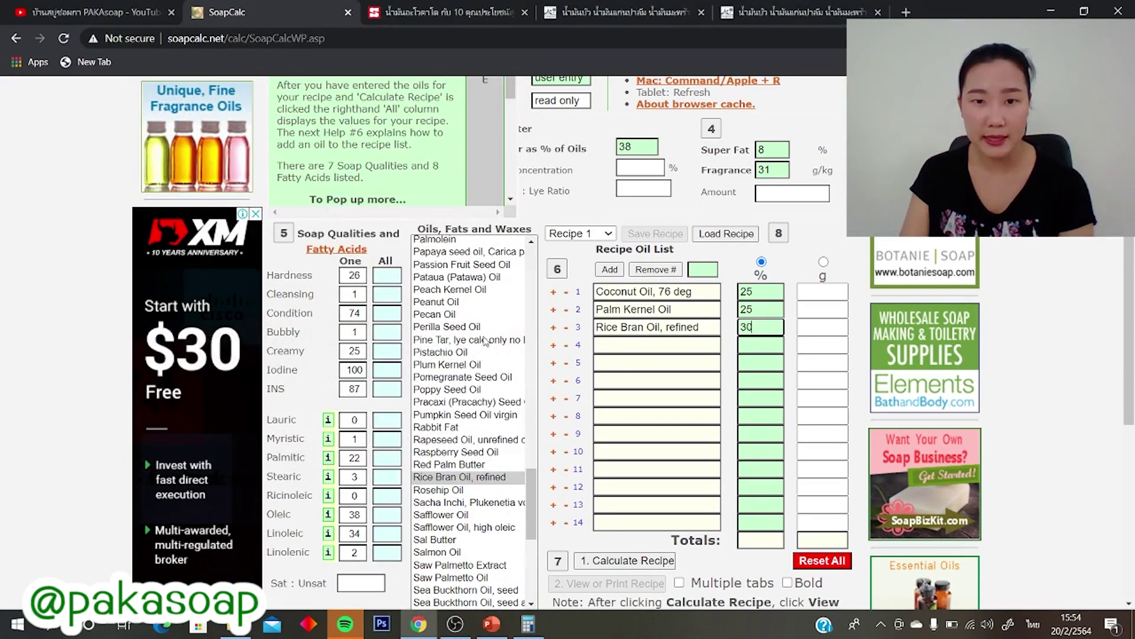
{"action": "left_click_drag", "start_coordinate": [534, 503], "coordinate": [543, 531]}
{"action": "left_click", "coordinate": [449, 472]}
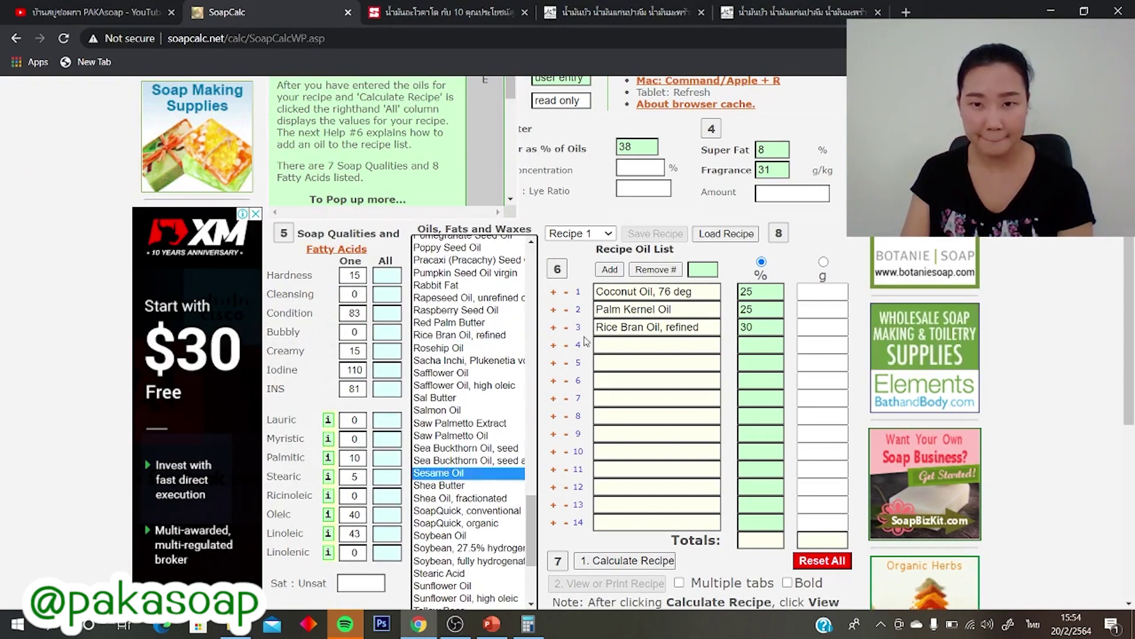
{"action": "left_click", "coordinate": [609, 271]}
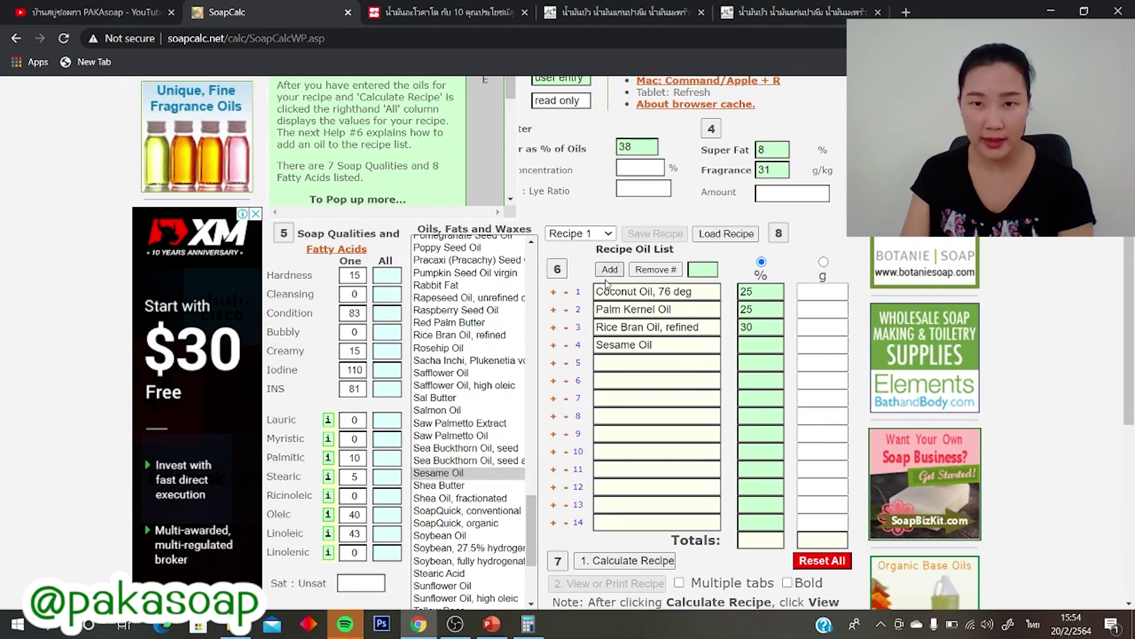
{"action": "left_click", "coordinate": [553, 345]}
{"action": "left_click", "coordinate": [704, 128]}
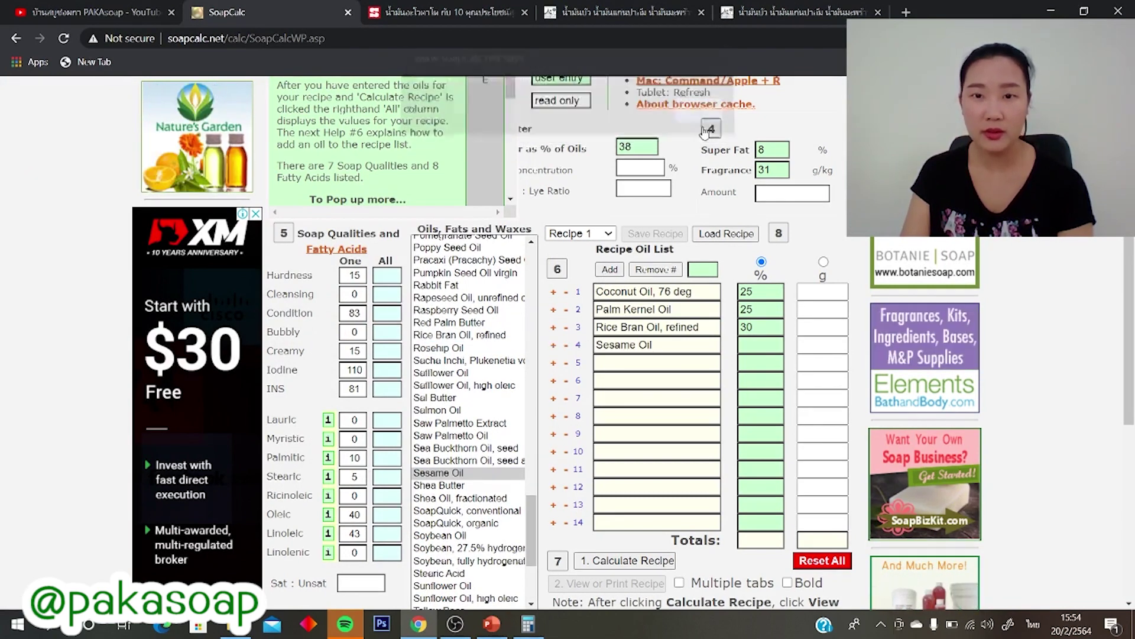
{"action": "left_click_drag", "start_coordinate": [653, 344], "coordinate": [597, 344]}
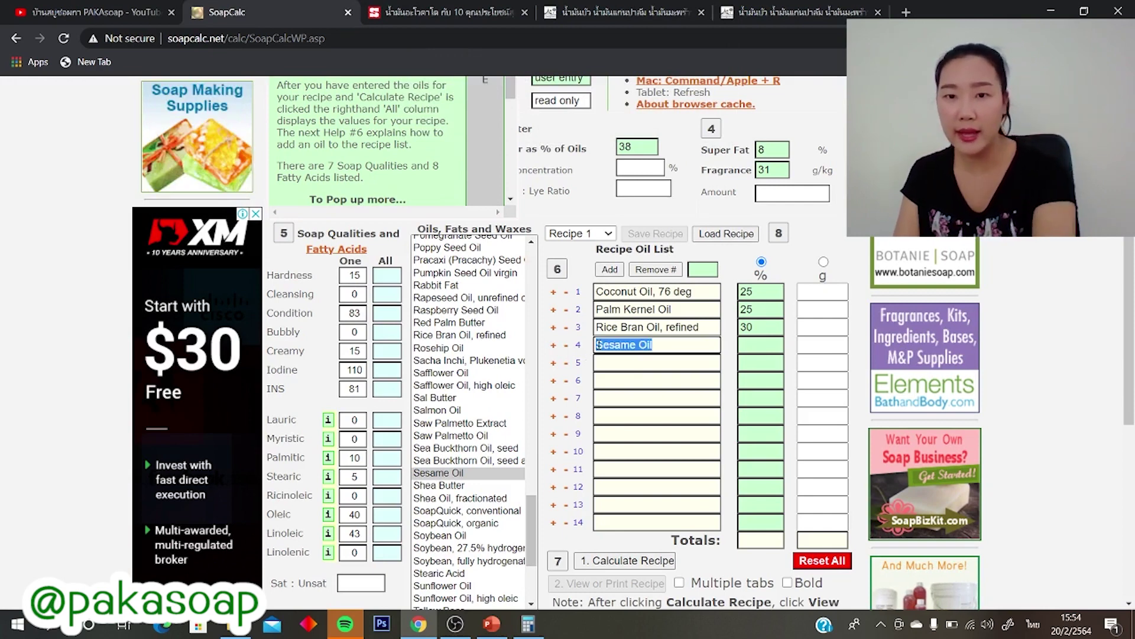
{"action": "key", "text": "Delete"}
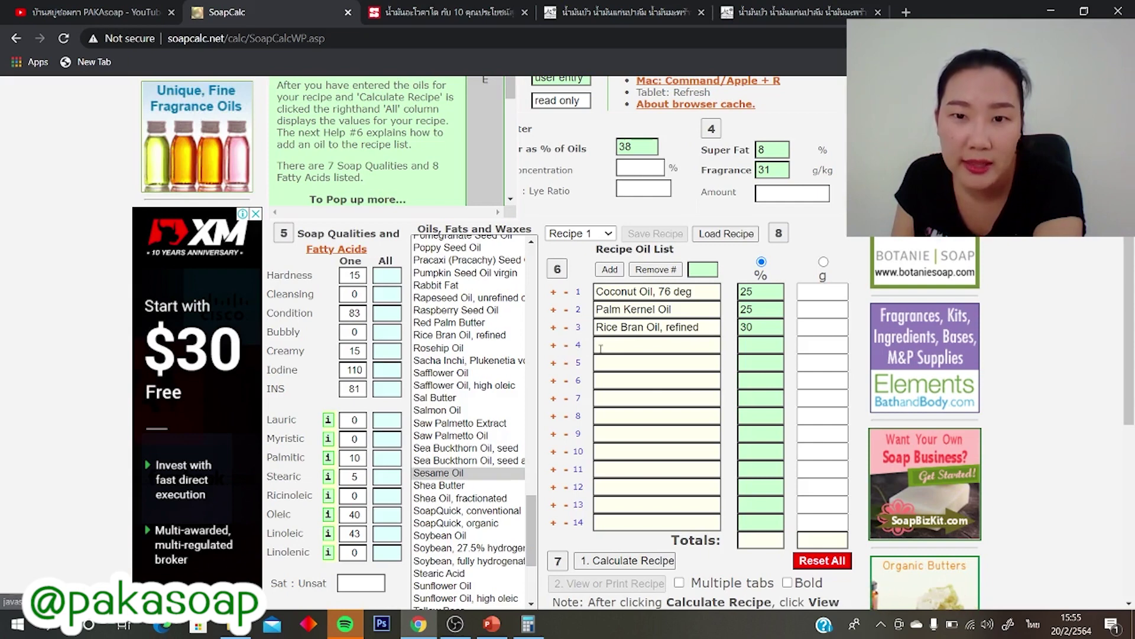
Insert Sesame Oil in row 4 of the recipe and set it to 10% following the PowerPoint slide.
{"action": "left_click", "coordinate": [457, 473]}
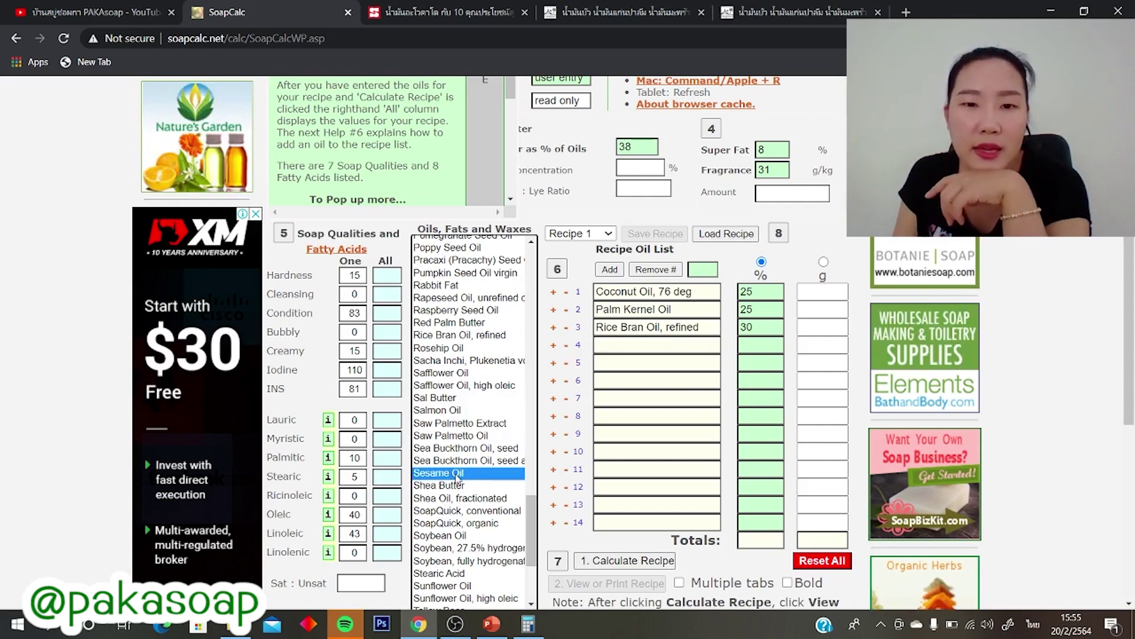
{"action": "left_click", "coordinate": [554, 346]}
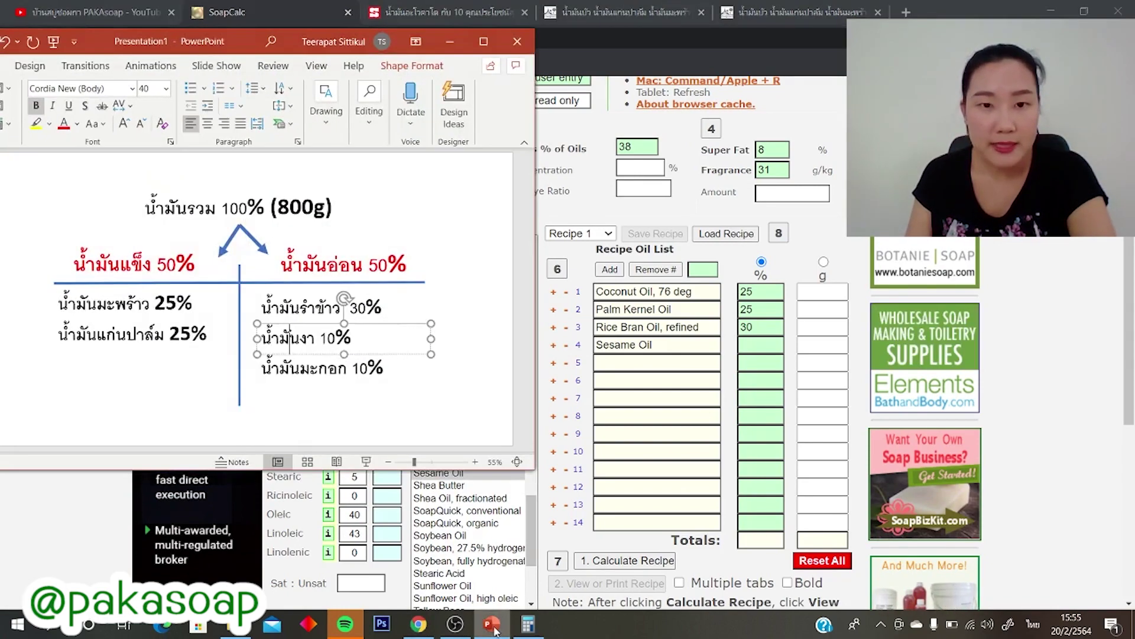
{"action": "left_click", "coordinate": [755, 342]}
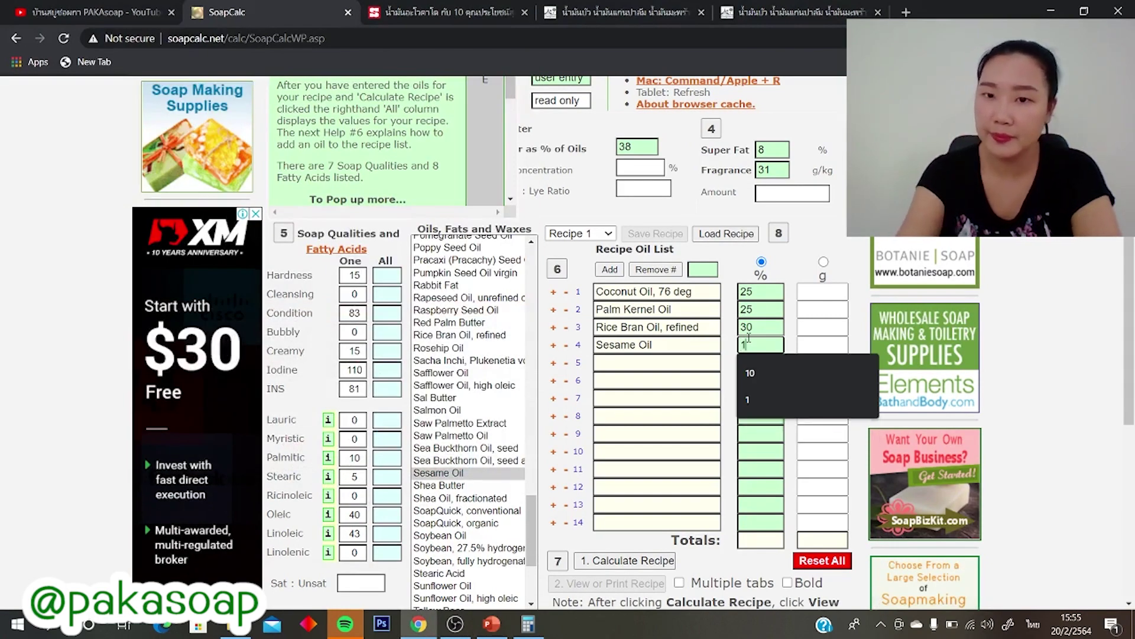
{"action": "type", "text": "10"}
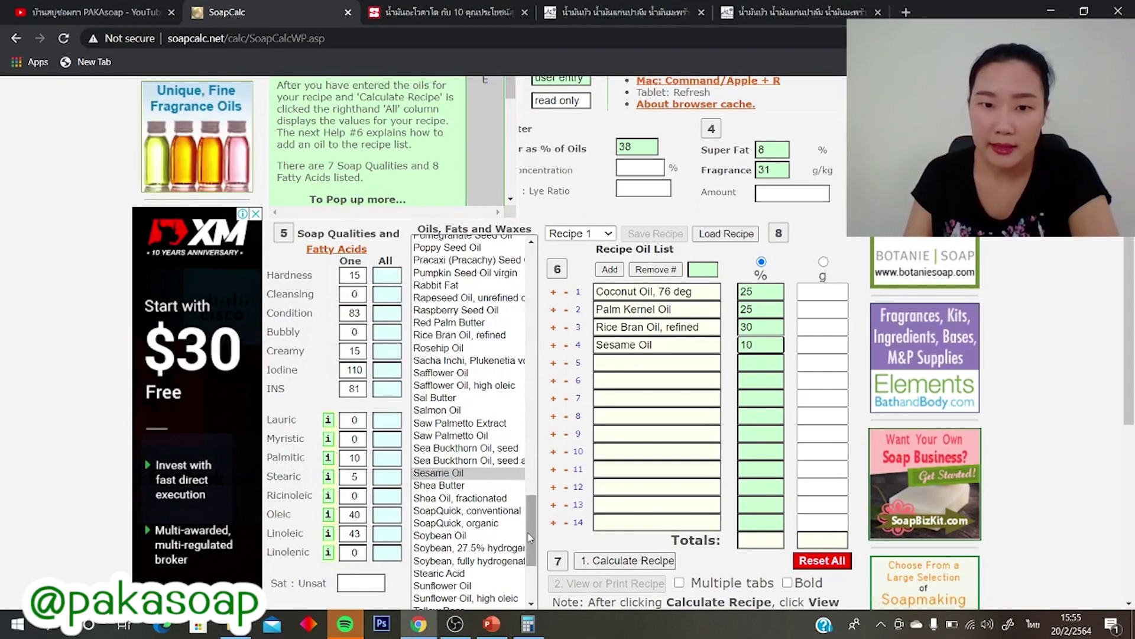
Check the last soft oil on the PowerPoint slide and add Olive Oil pomace in row 5 of the recipe at 10%.
{"action": "left_click", "coordinate": [492, 624]}
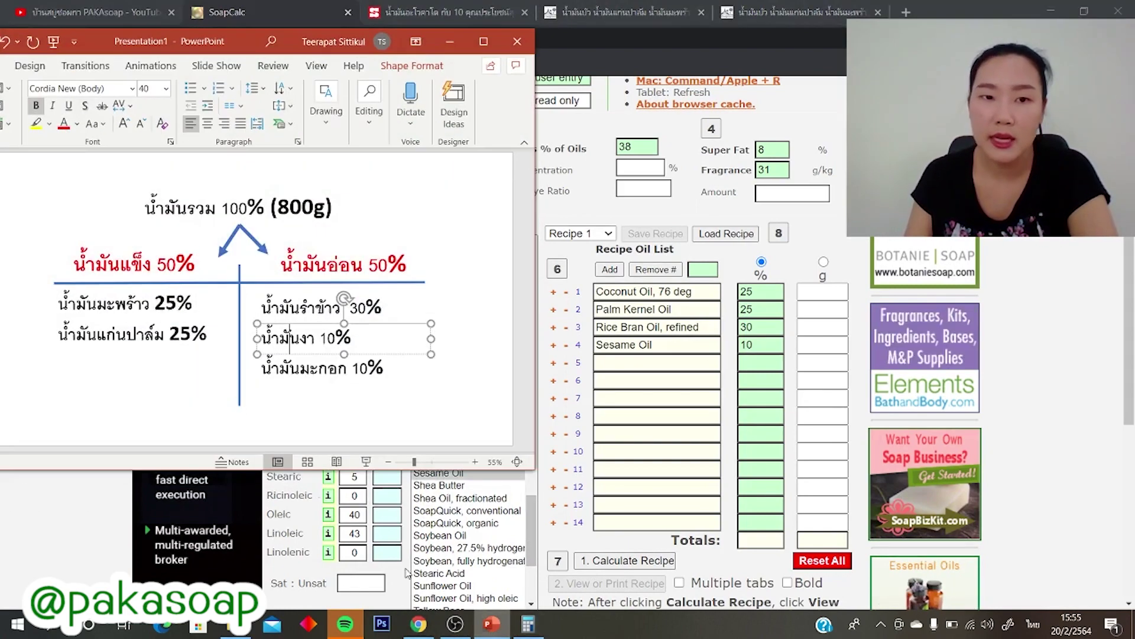
{"action": "left_click", "coordinate": [492, 624]}
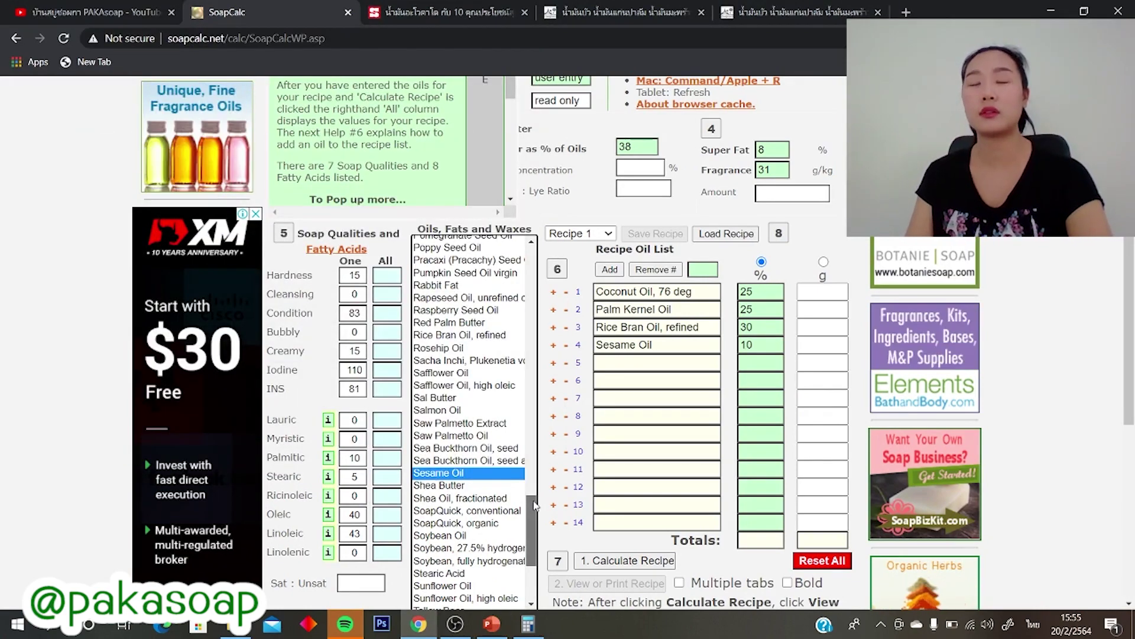
{"action": "scroll", "coordinate": [498, 350], "scroll_direction": "up", "scroll_amount": 5}
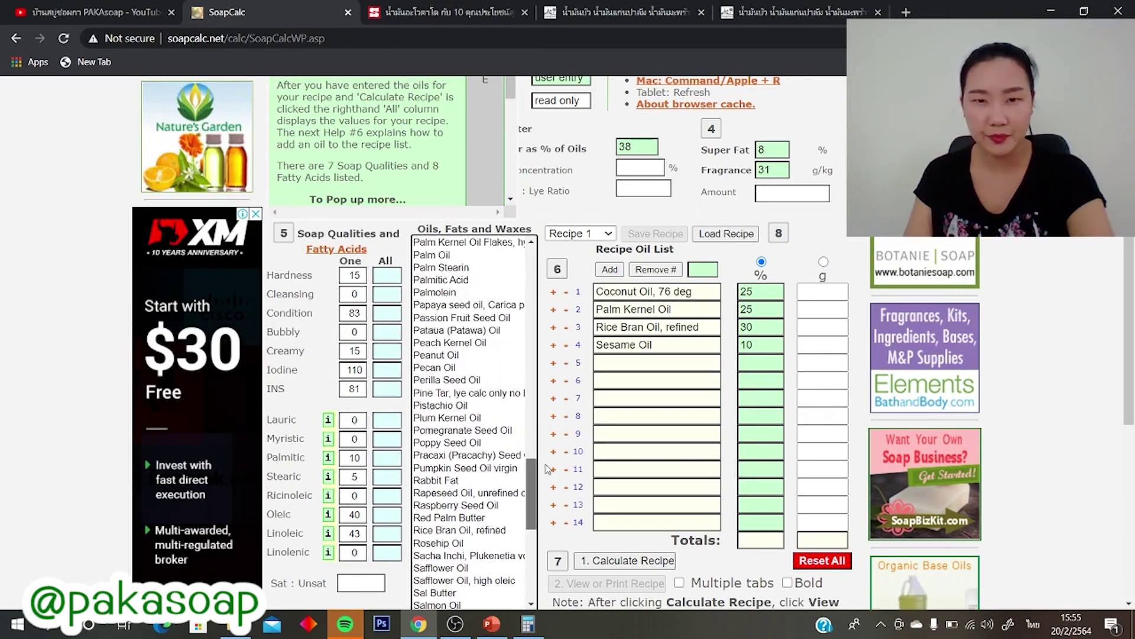
{"action": "left_click", "coordinate": [452, 306]}
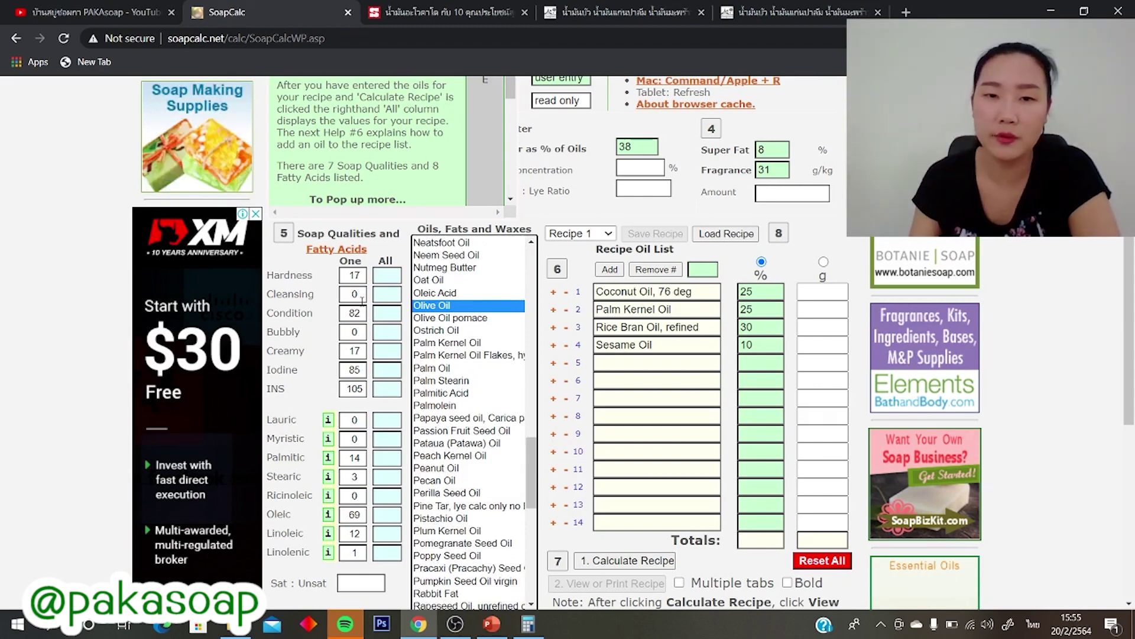
{"action": "left_click", "coordinate": [480, 319]}
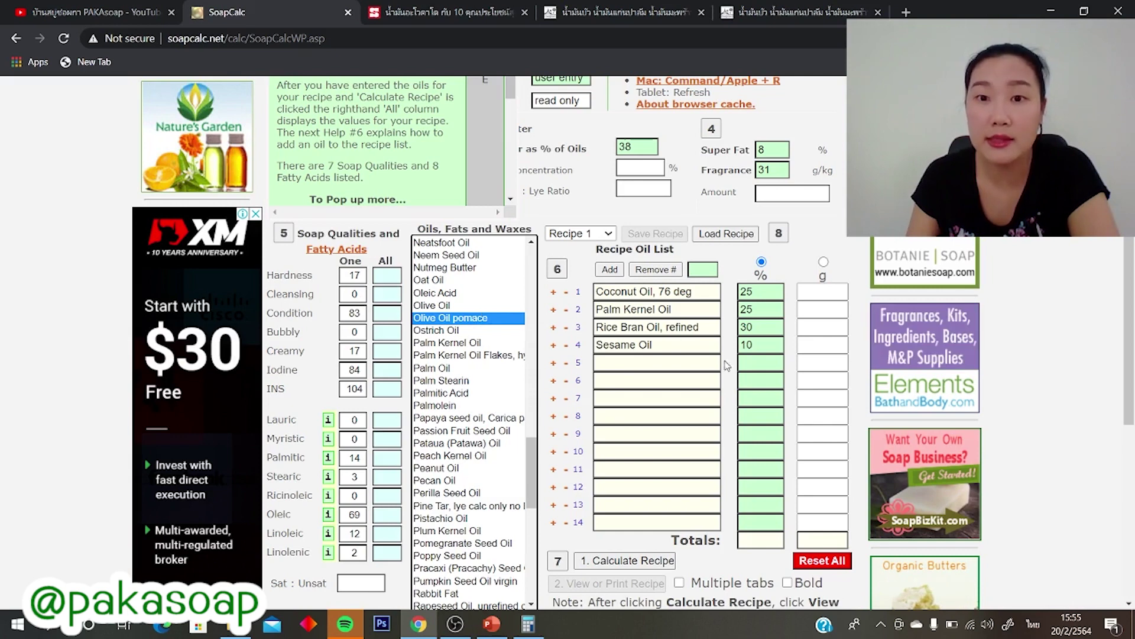
{"action": "left_click", "coordinate": [553, 363]}
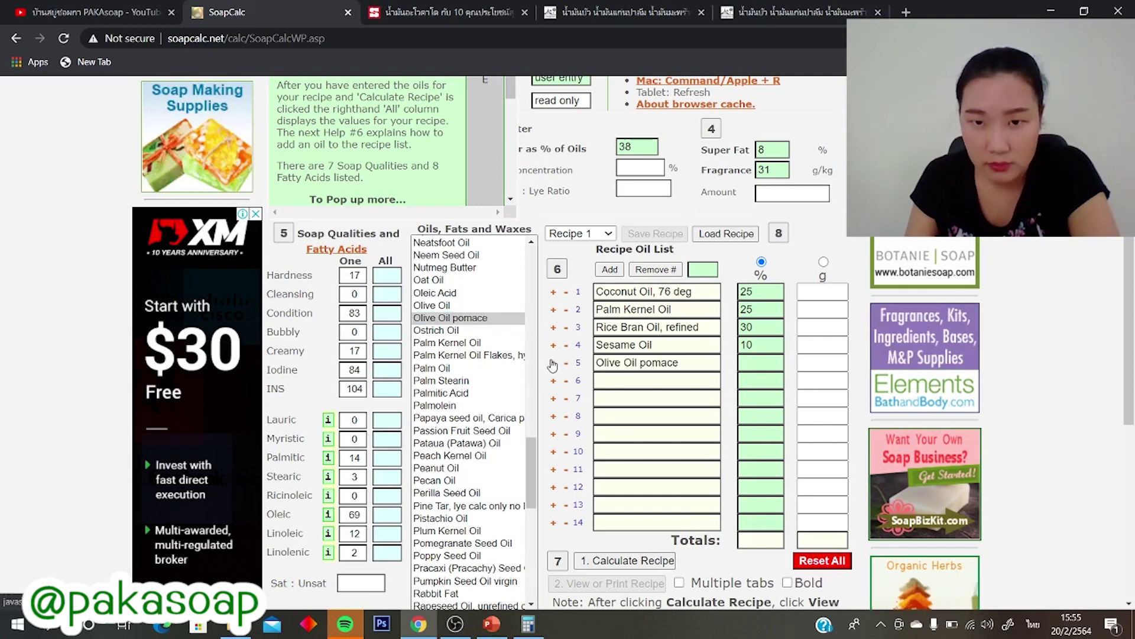
{"action": "left_click", "coordinate": [757, 363]}
{"action": "type", "text": "10"}
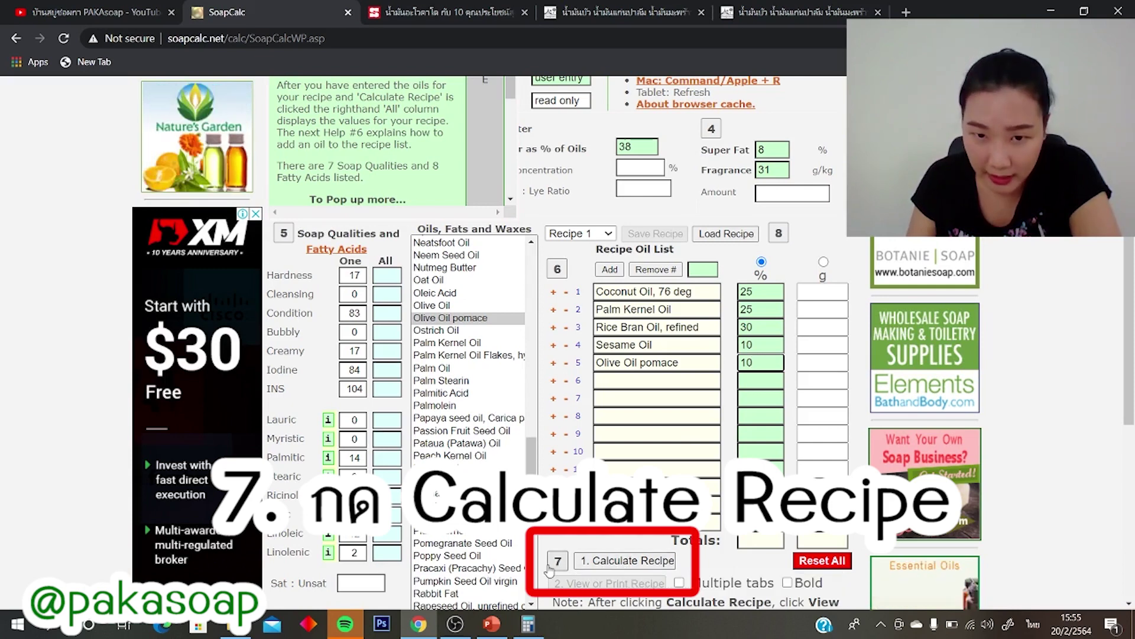
Calculate the recipe and check the percentage and gram totals of the oil list.
{"action": "left_click", "coordinate": [617, 562]}
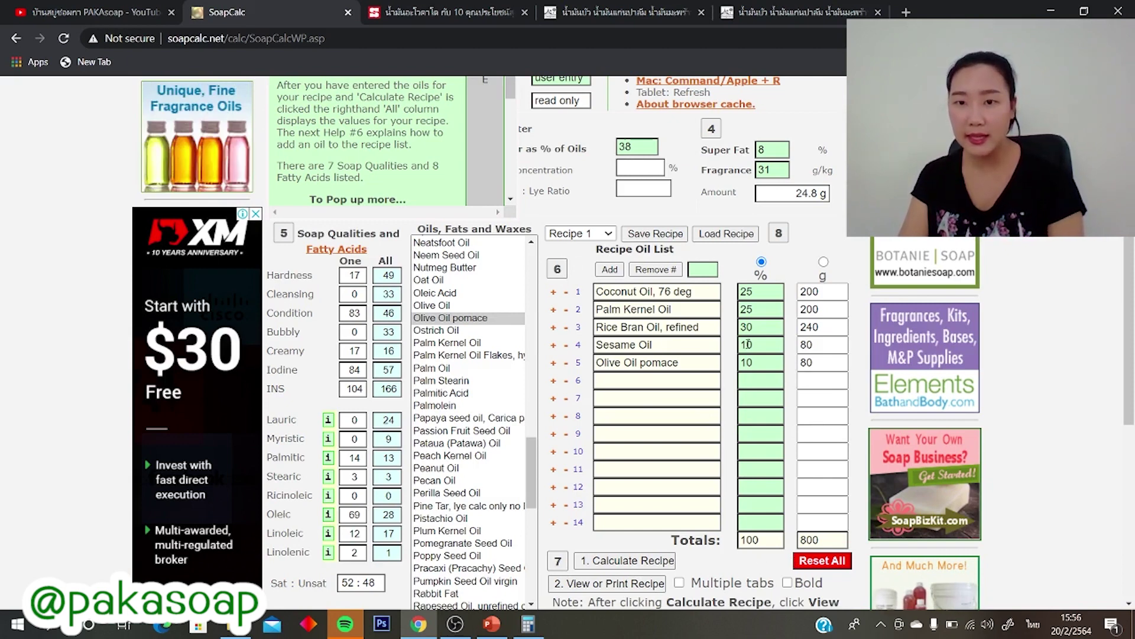
{"action": "left_click", "coordinate": [766, 539]}
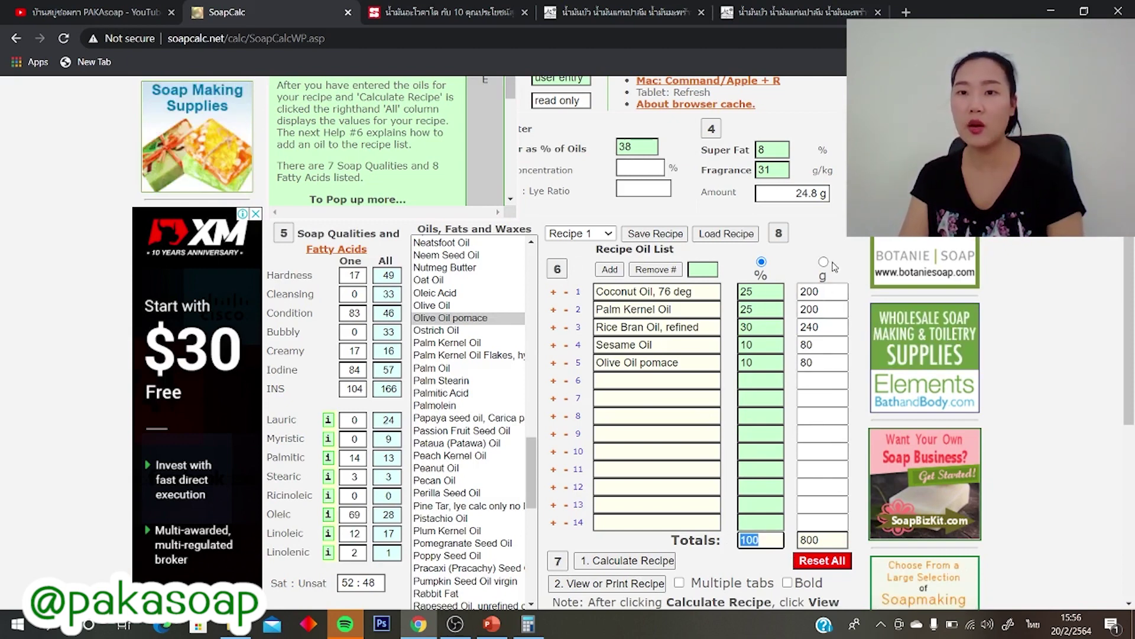
{"action": "left_click", "coordinate": [799, 539]}
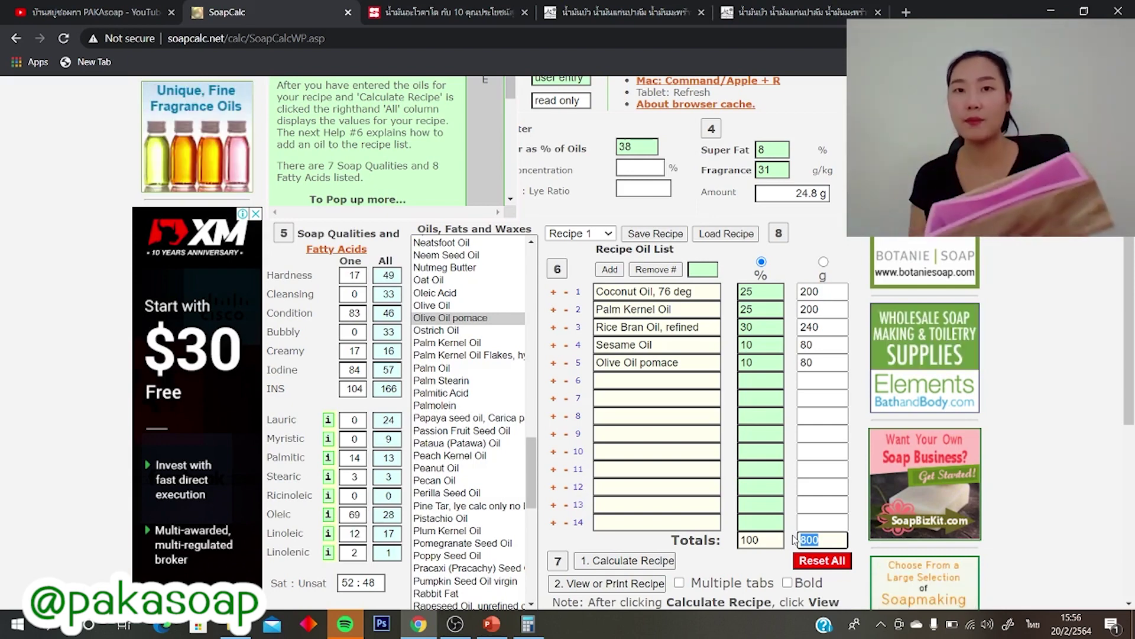
Switch to the pakasoap.com product page and browse the shop's equipment category (อุปกรณ์) for the soap mould.
{"action": "left_click", "coordinate": [668, 12]}
{"action": "scroll", "coordinate": [802, 205], "scroll_direction": "up", "scroll_amount": 1}
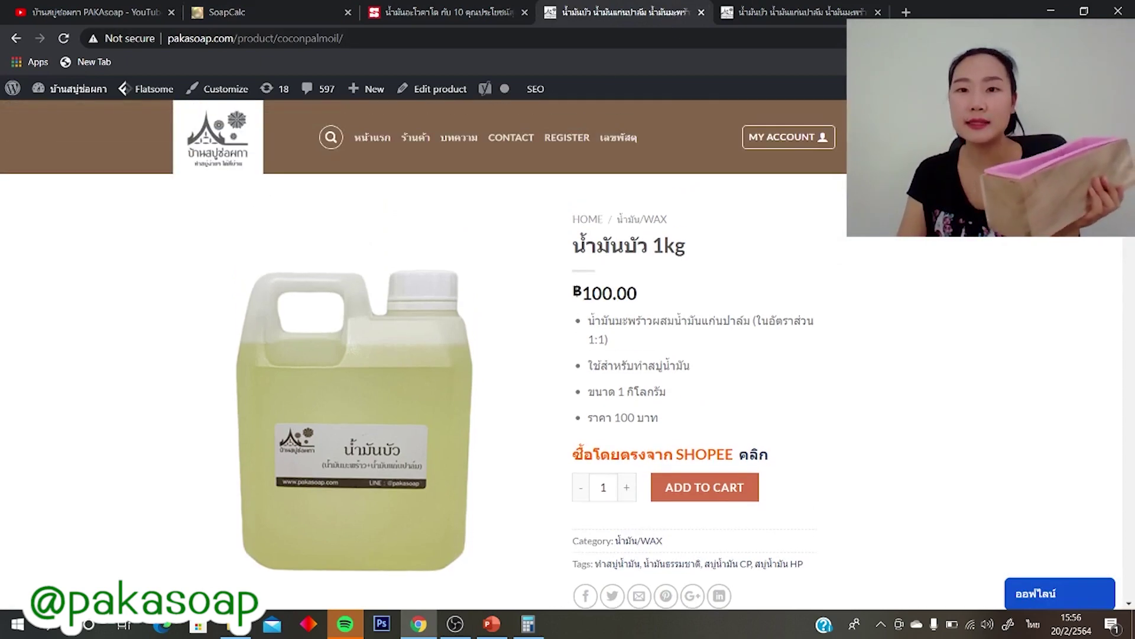
{"action": "scroll", "coordinate": [801, 205], "scroll_direction": "down", "scroll_amount": 1}
{"action": "scroll", "coordinate": [802, 206], "scroll_direction": "up", "scroll_amount": 1}
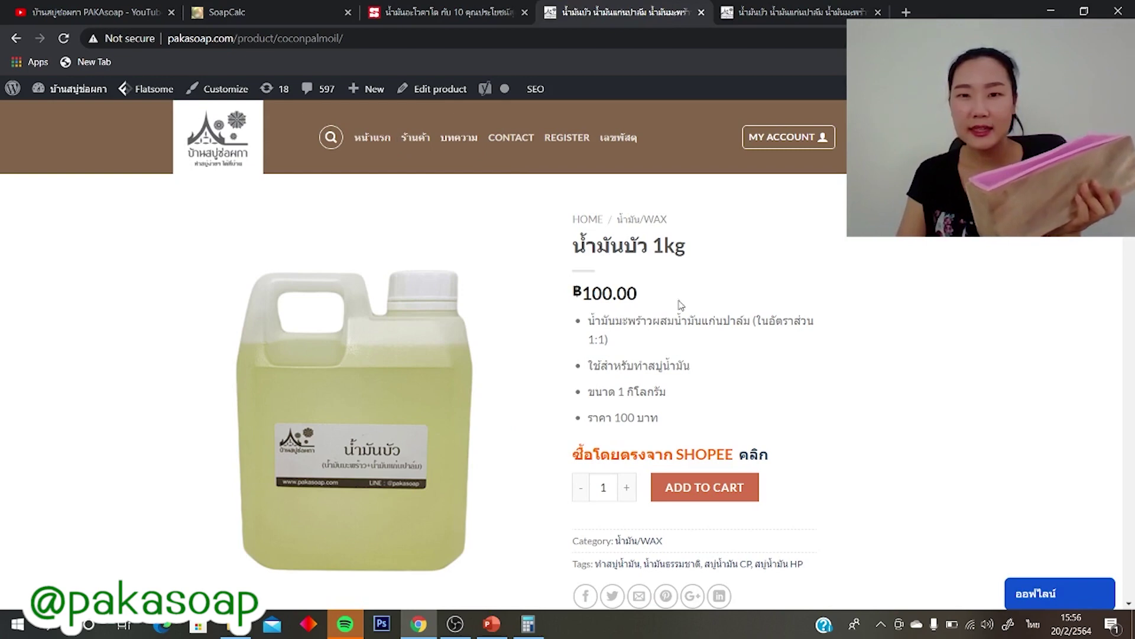
{"action": "scroll", "coordinate": [679, 322], "scroll_direction": "down", "scroll_amount": 10}
{"action": "scroll", "coordinate": [680, 322], "scroll_direction": "up", "scroll_amount": 10}
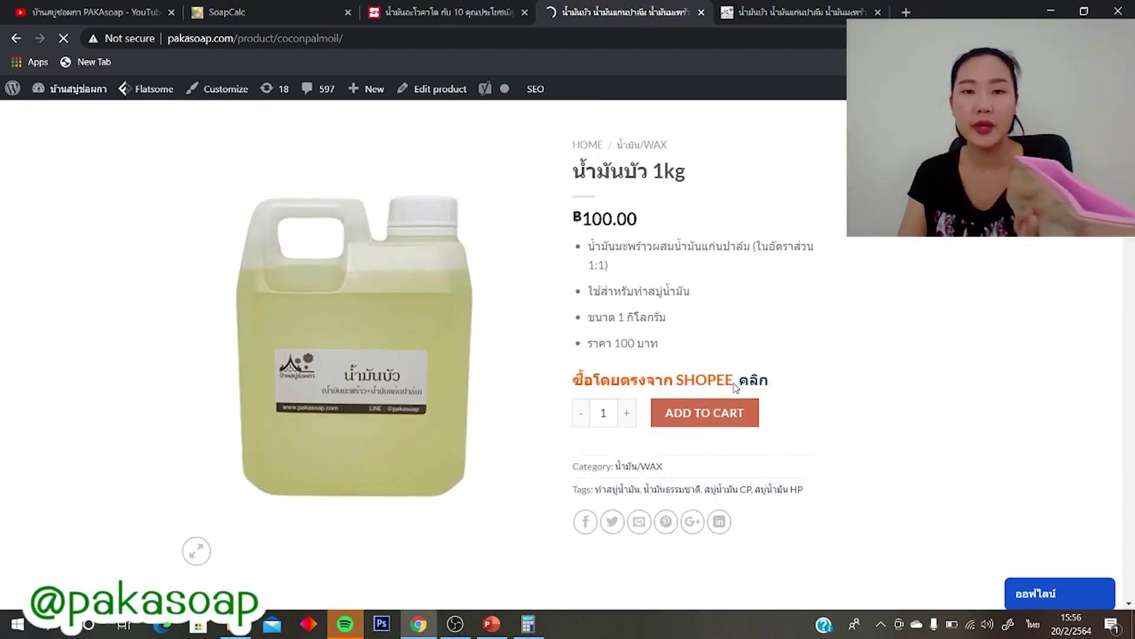
{"action": "scroll", "coordinate": [193, 300], "scroll_direction": "down", "scroll_amount": 10}
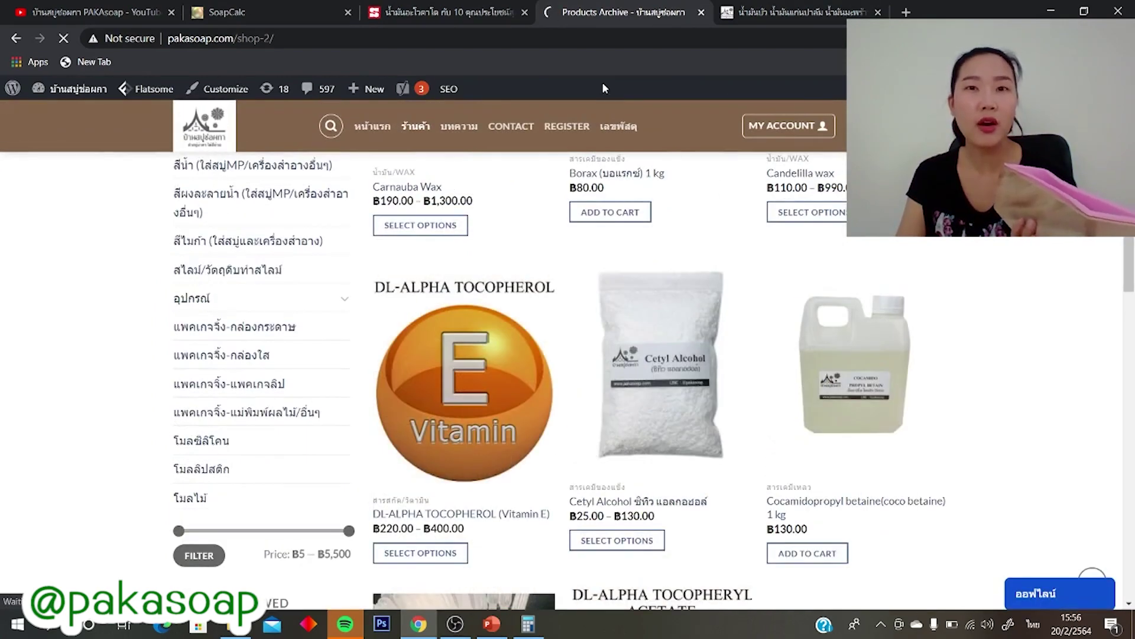
{"action": "mouse_move", "coordinate": [736, 358]}
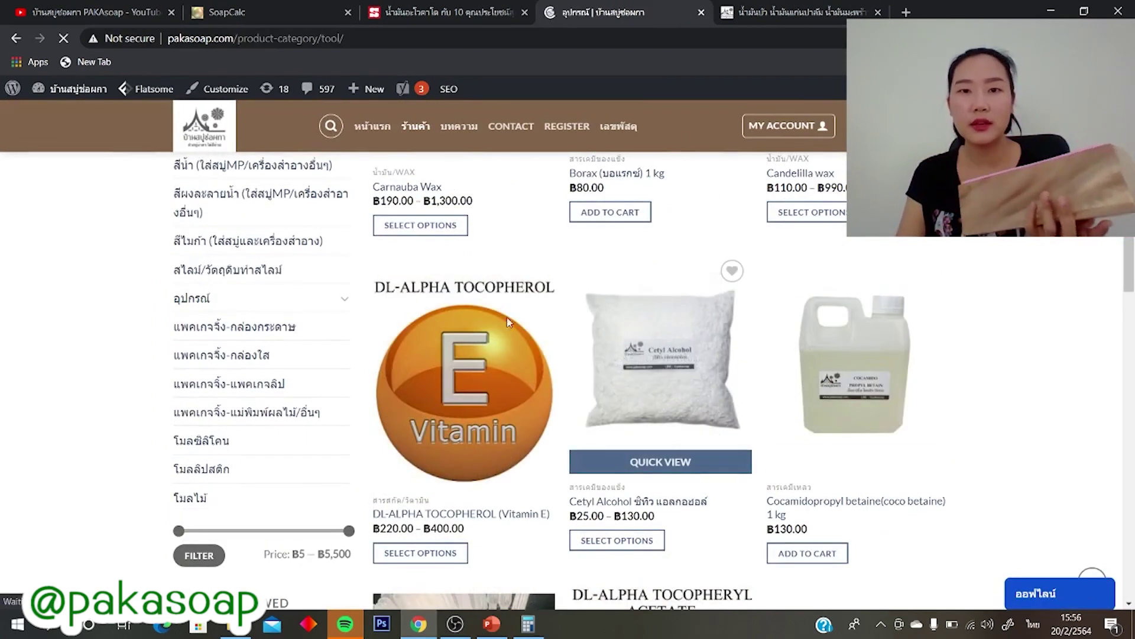
{"action": "scroll", "coordinate": [757, 379], "scroll_direction": "down", "scroll_amount": 5}
{"action": "scroll", "coordinate": [798, 384], "scroll_direction": "down", "scroll_amount": 10}
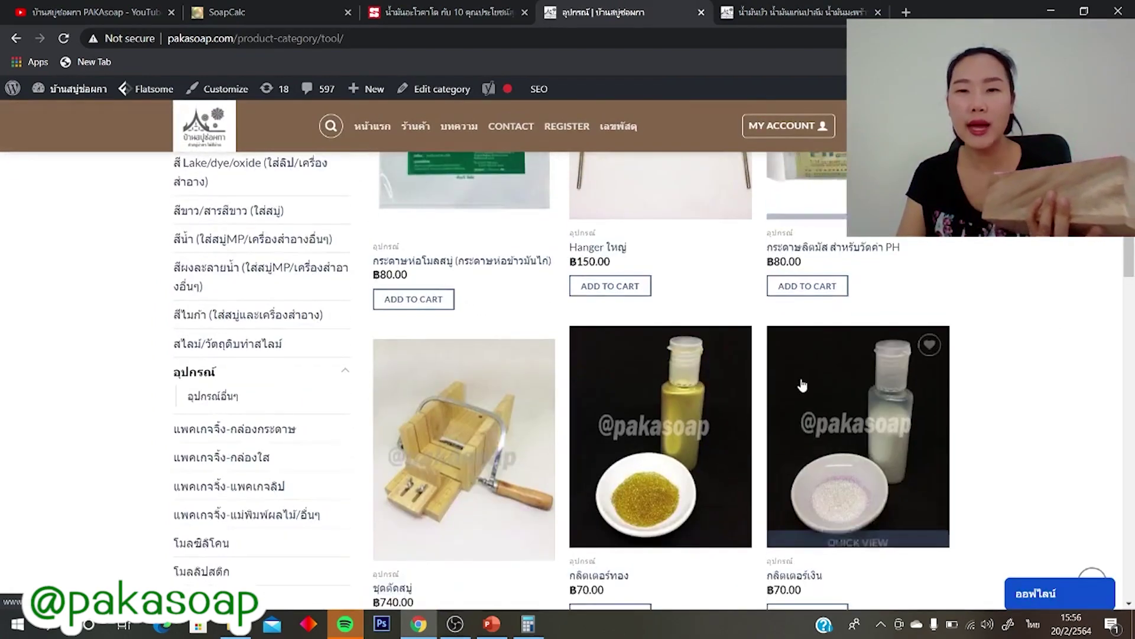
Open the standard (STD) wooden and silicone mould set's product page and examine its dimensions.
{"action": "left_click", "coordinate": [652, 286]}
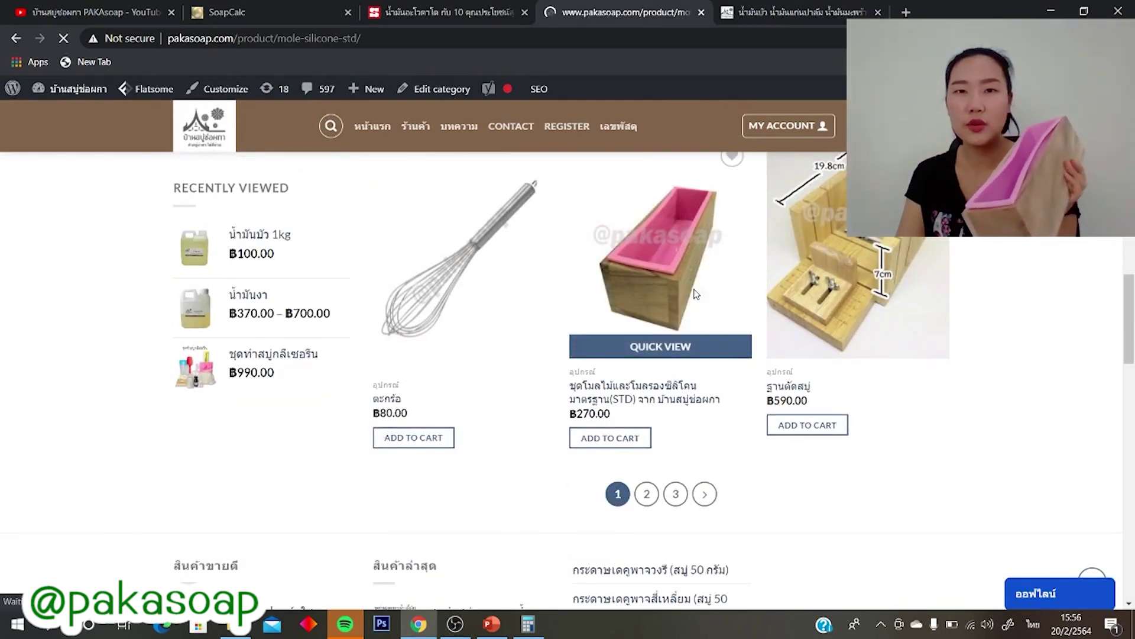
{"action": "scroll", "coordinate": [611, 194], "scroll_direction": "down", "scroll_amount": 2}
{"action": "left_click_drag", "start_coordinate": [611, 194], "coordinate": [645, 444]}
{"action": "left_click", "coordinate": [650, 405]}
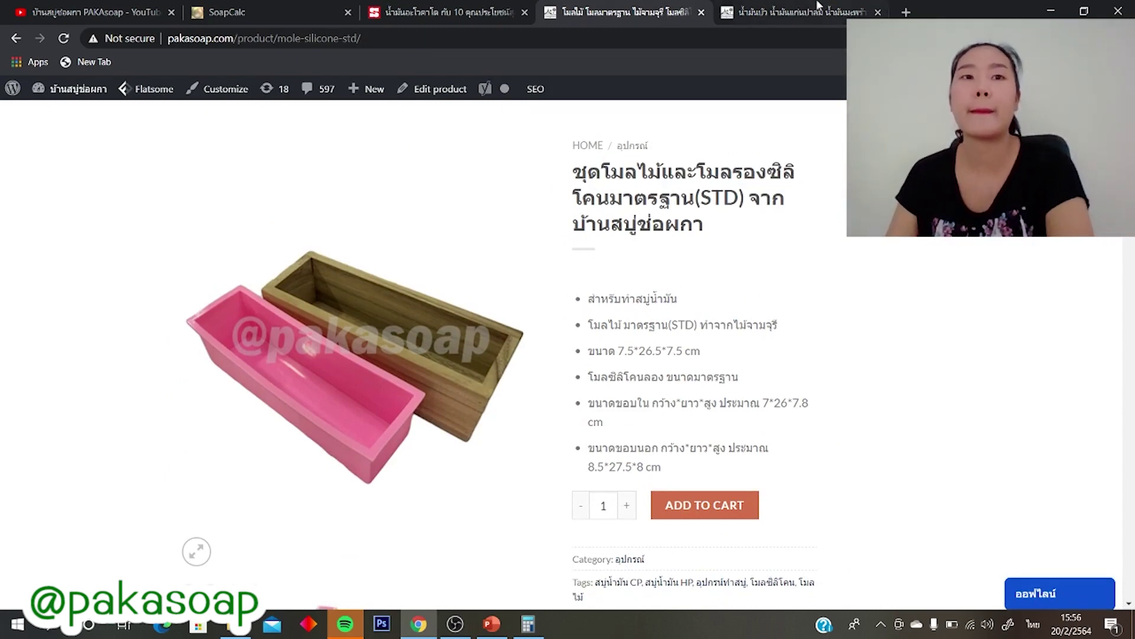
Return to SoapCalc, open the view/print page of the calculated recipe and look over the recipe sheet.
{"action": "left_click", "coordinate": [287, 15]}
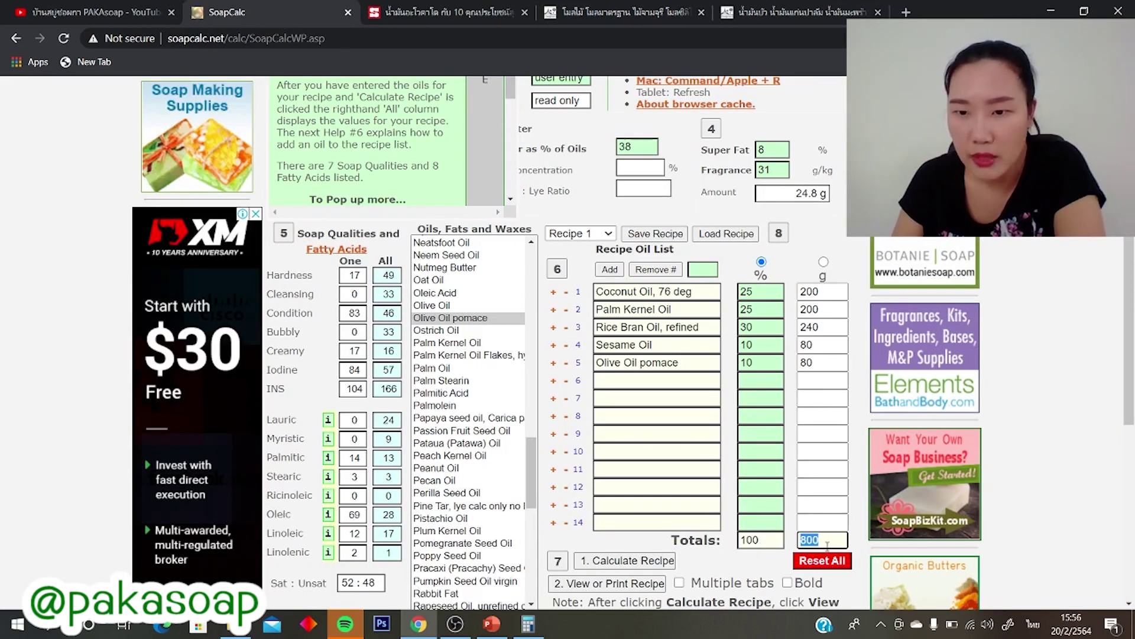
{"action": "scroll", "coordinate": [699, 504], "scroll_direction": "down", "scroll_amount": 1}
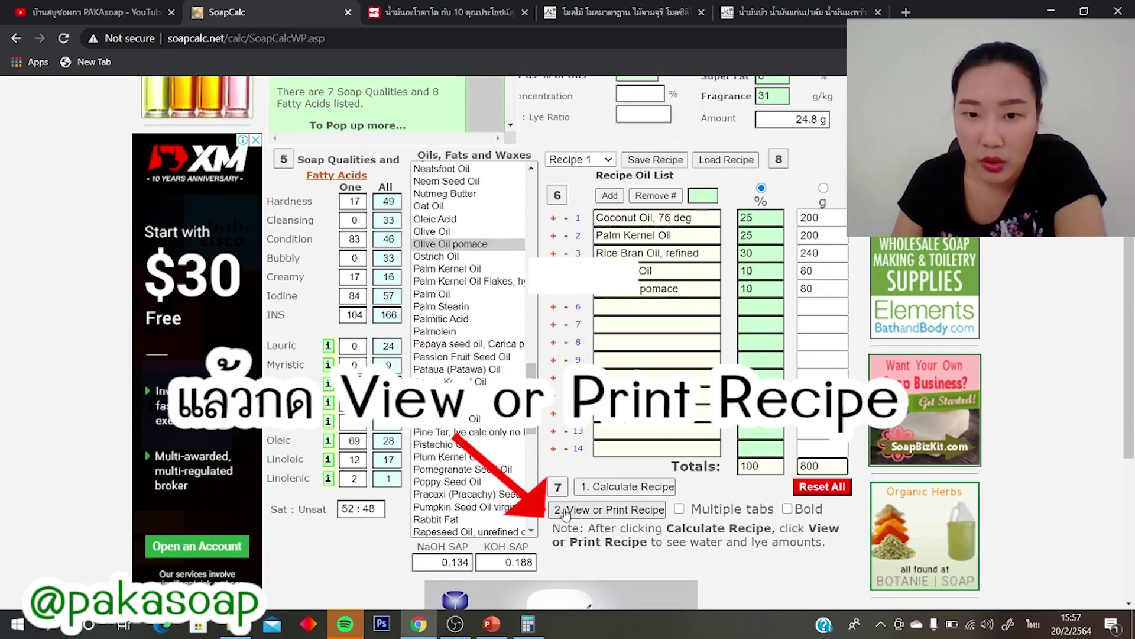
{"action": "left_click", "coordinate": [600, 510]}
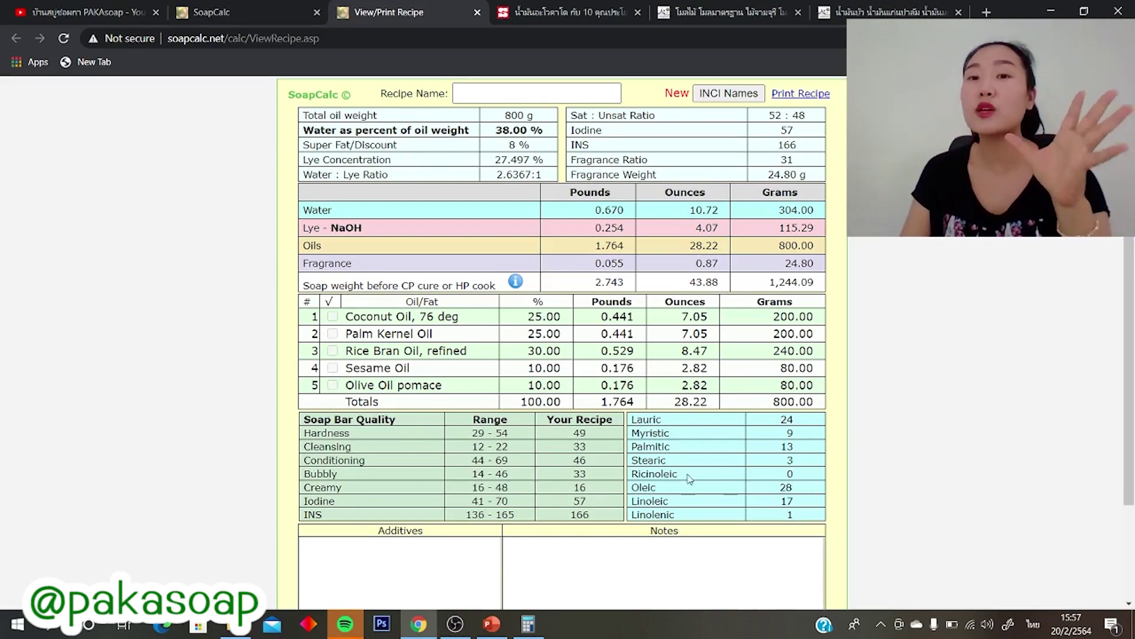
{"action": "scroll", "coordinate": [650, 432], "scroll_direction": "down", "scroll_amount": 2}
{"action": "scroll", "coordinate": [683, 426], "scroll_direction": "up", "scroll_amount": 2}
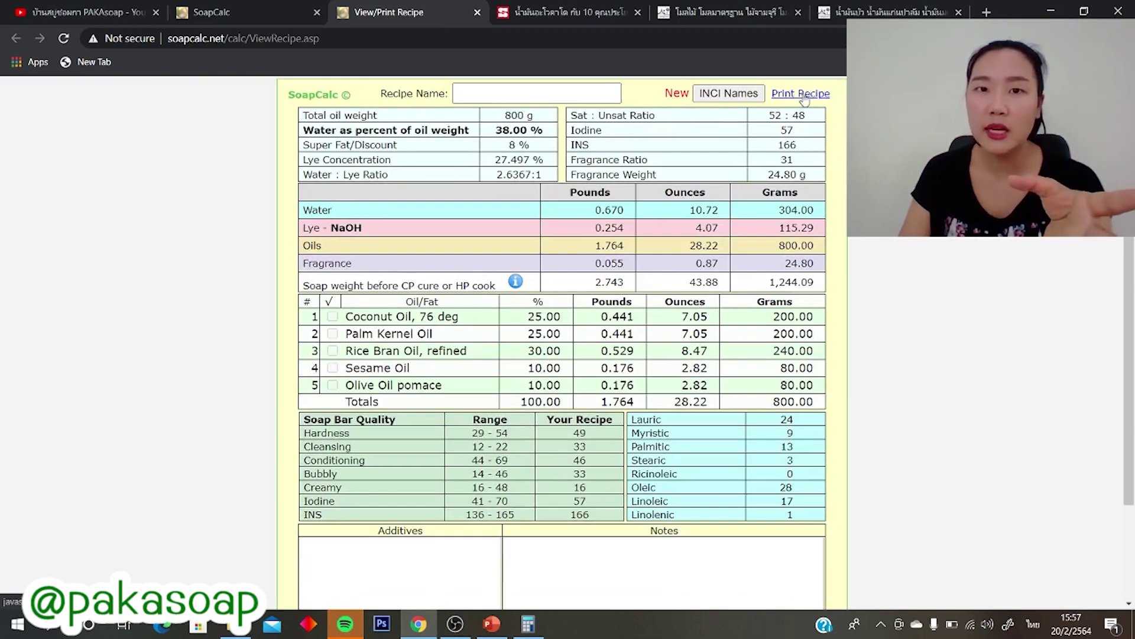
{"action": "scroll", "coordinate": [810, 130], "scroll_direction": "down", "scroll_amount": 1}
{"action": "scroll", "coordinate": [814, 139], "scroll_direction": "up", "scroll_amount": 1}
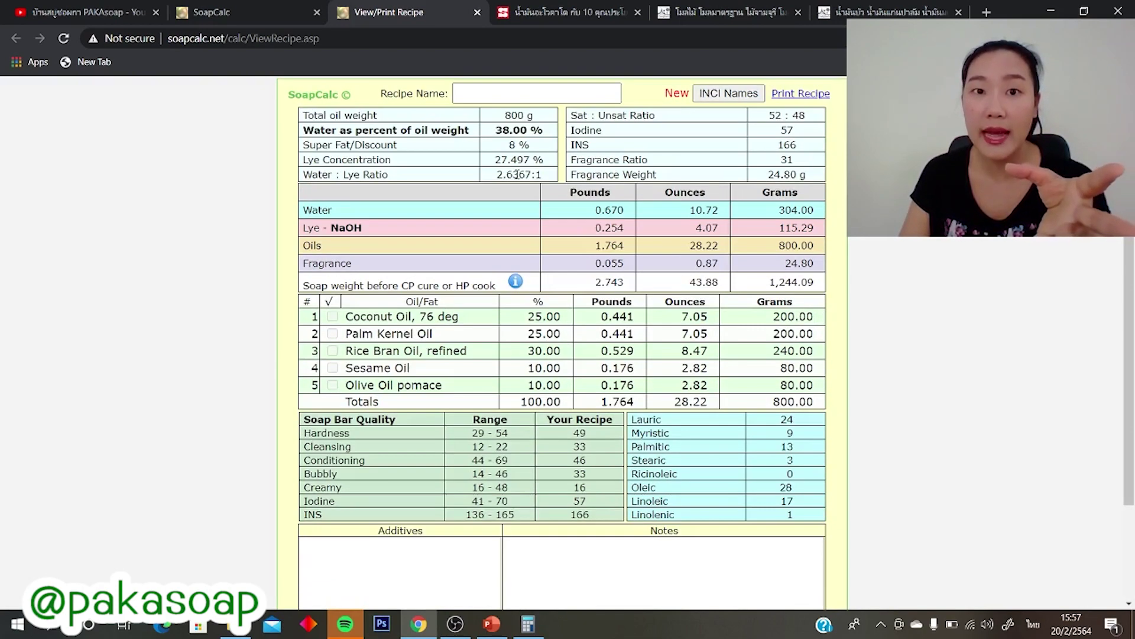
Name the recipe "20/2/64 น้ำมันสครับกาแฟ ยูทูป" and open its print preview.
{"action": "left_click", "coordinate": [506, 94]}
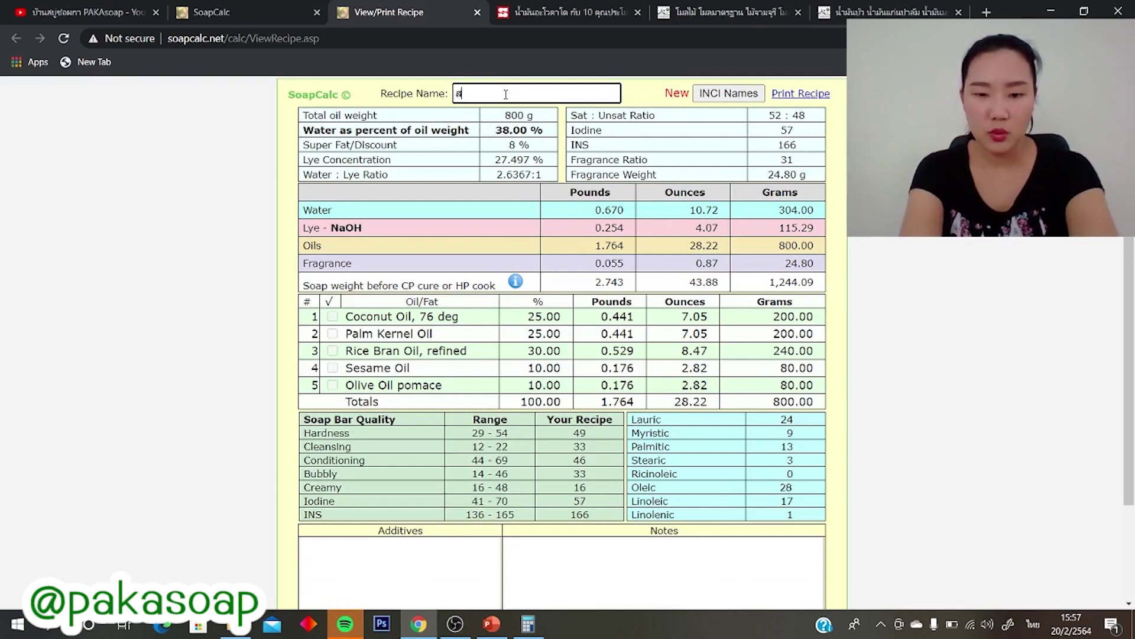
{"action": "type", "text": "สูตร"}
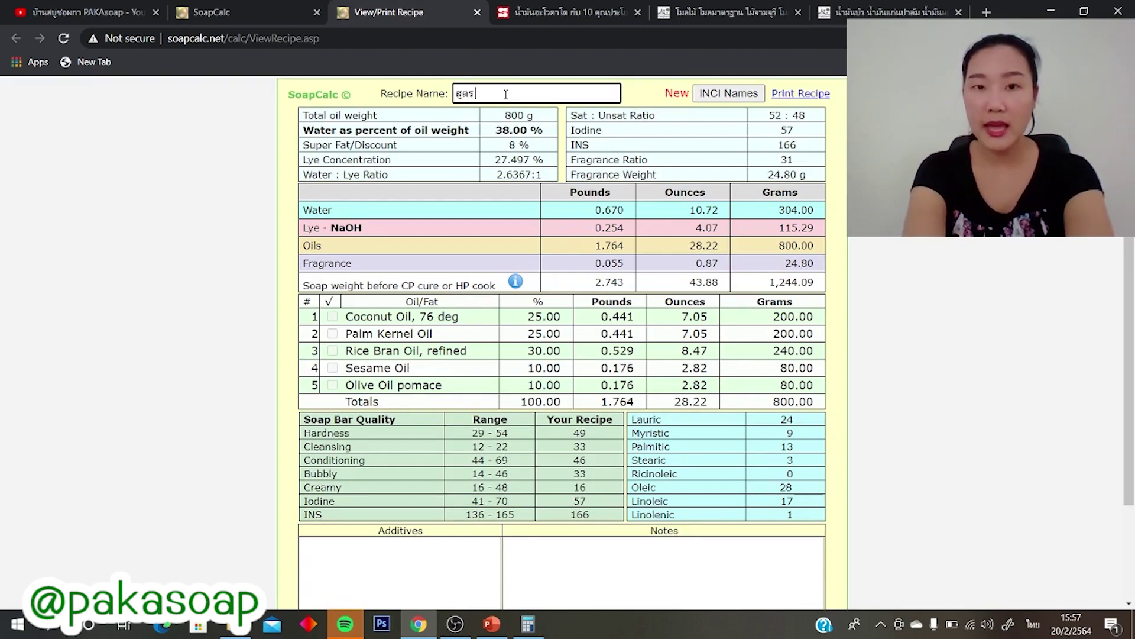
{"action": "key", "text": "BackSpace"}
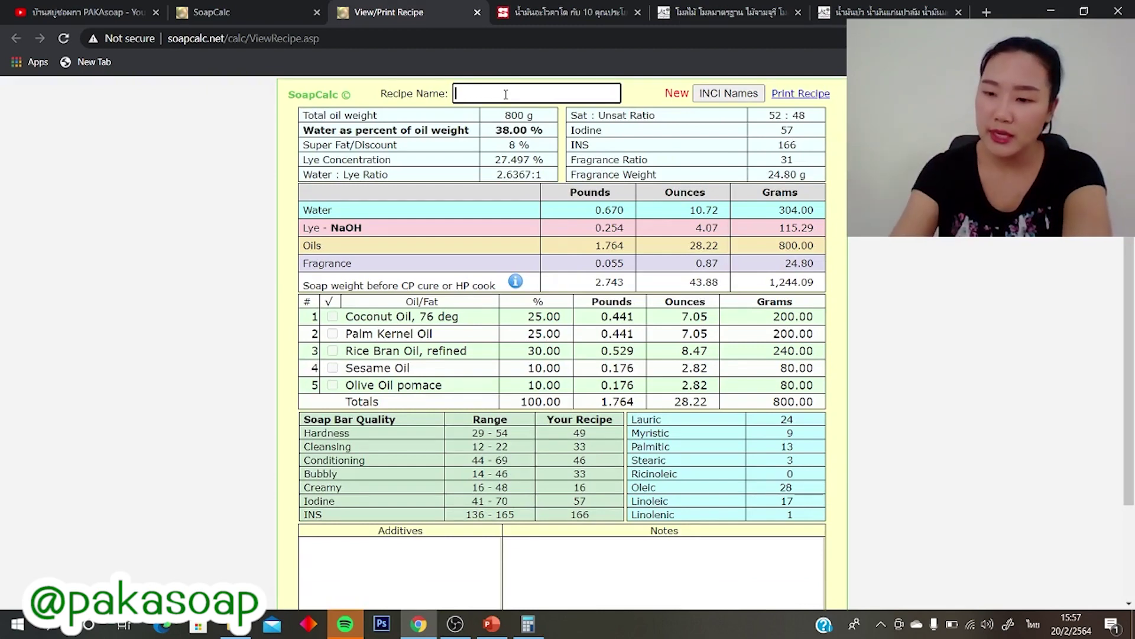
{"action": "type", "text": "20/2/"}
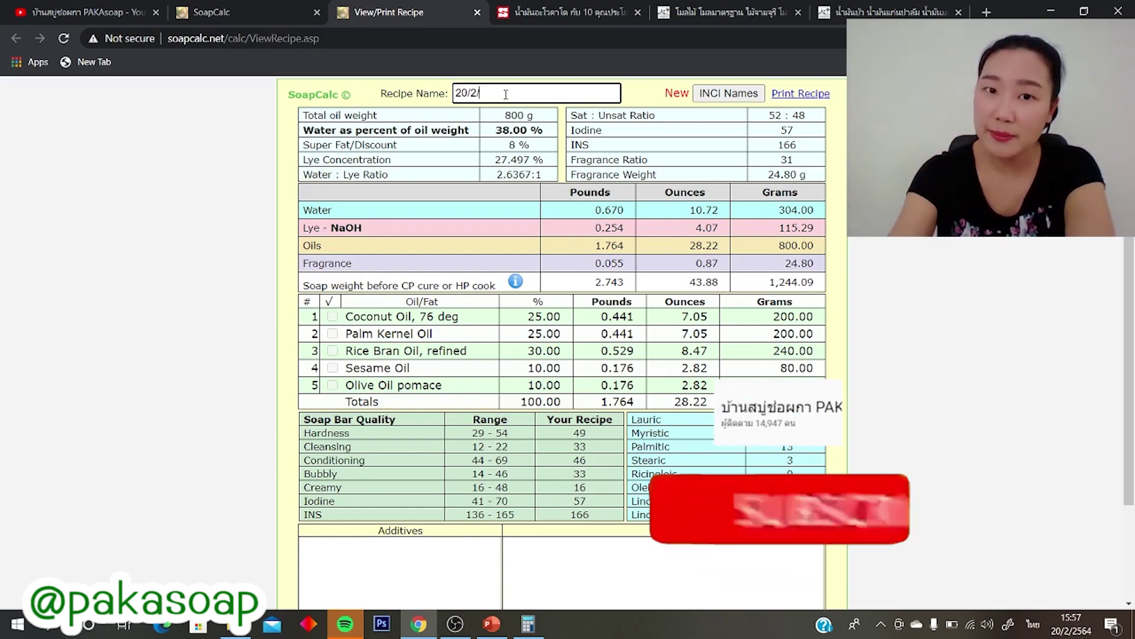
{"action": "type", "text": "64"}
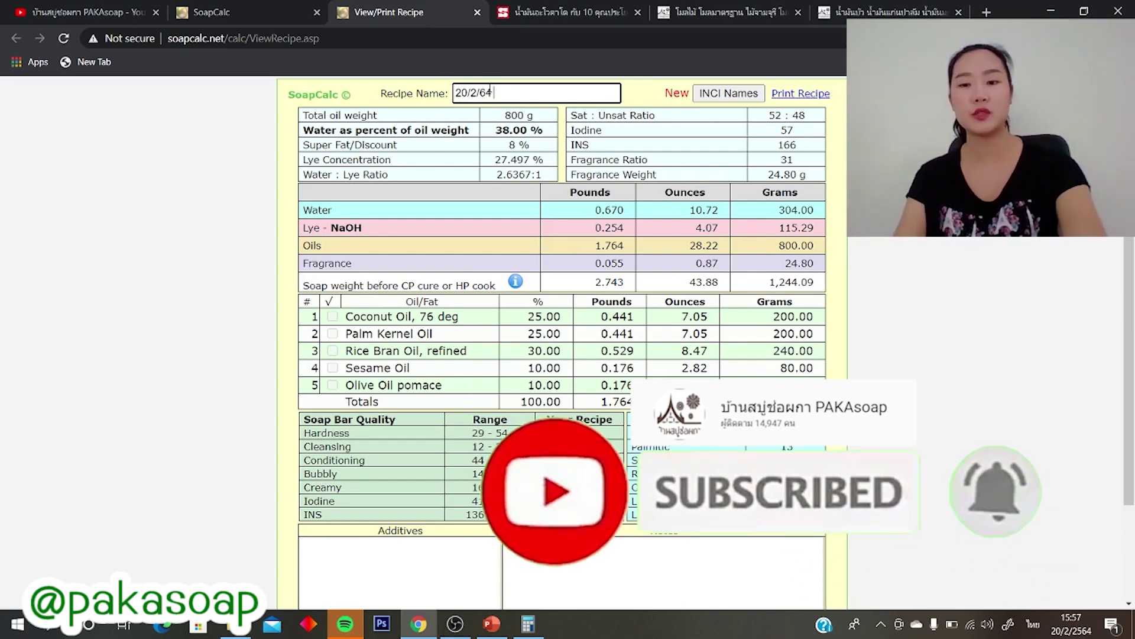
{"action": "type", "text": " น้ำมันสดรู้"}
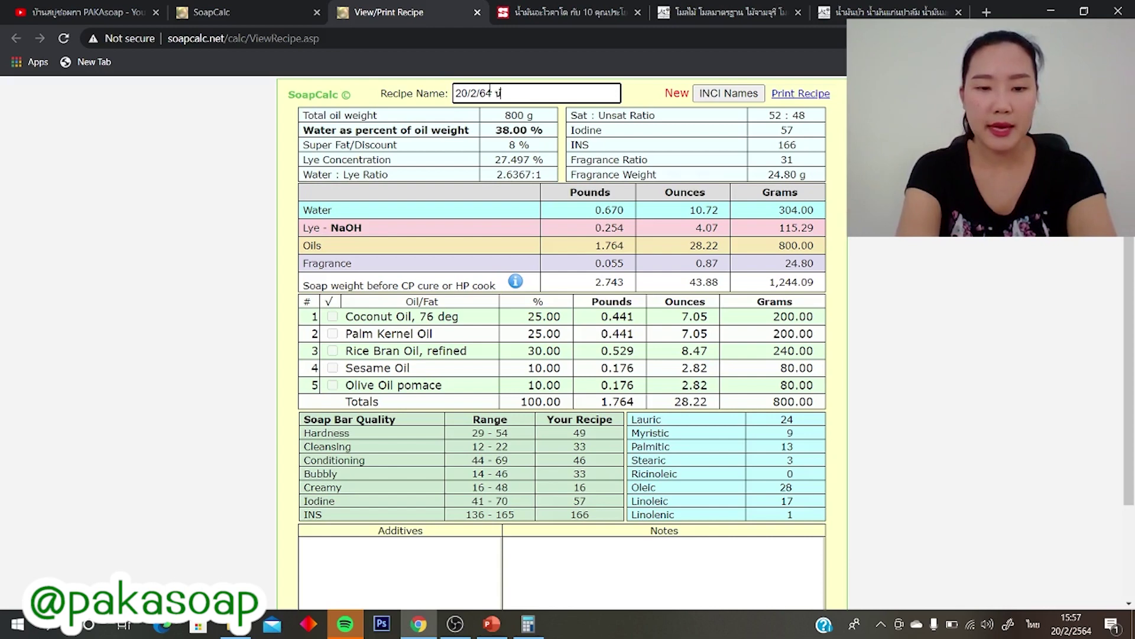
{"action": "type", "text": "บ"}
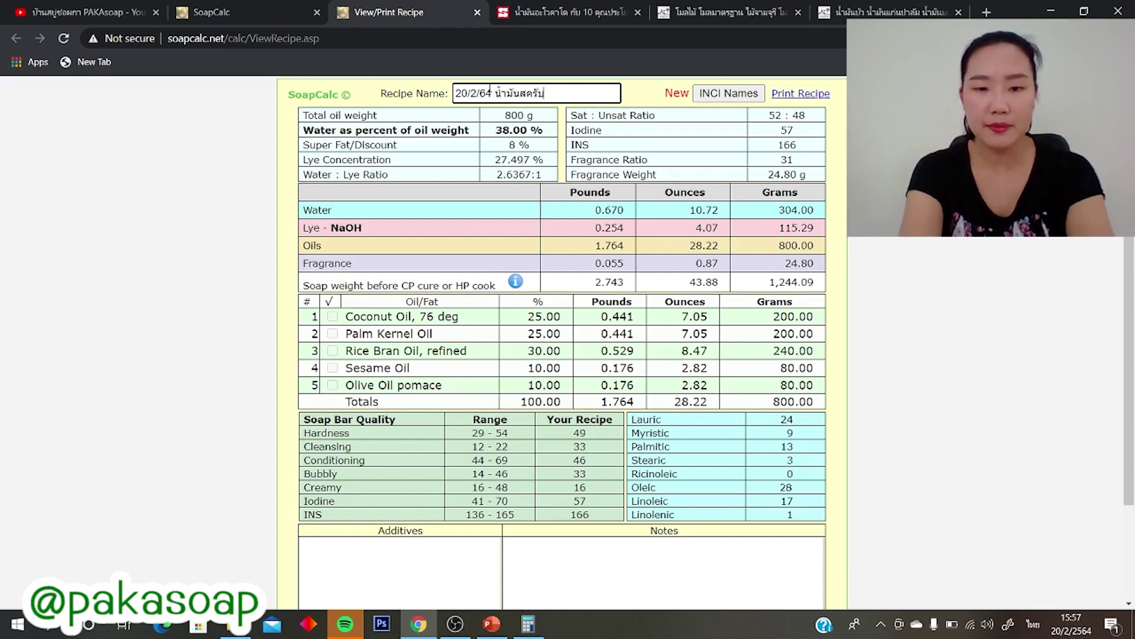
{"action": "type", "text": "กาแฟ "}
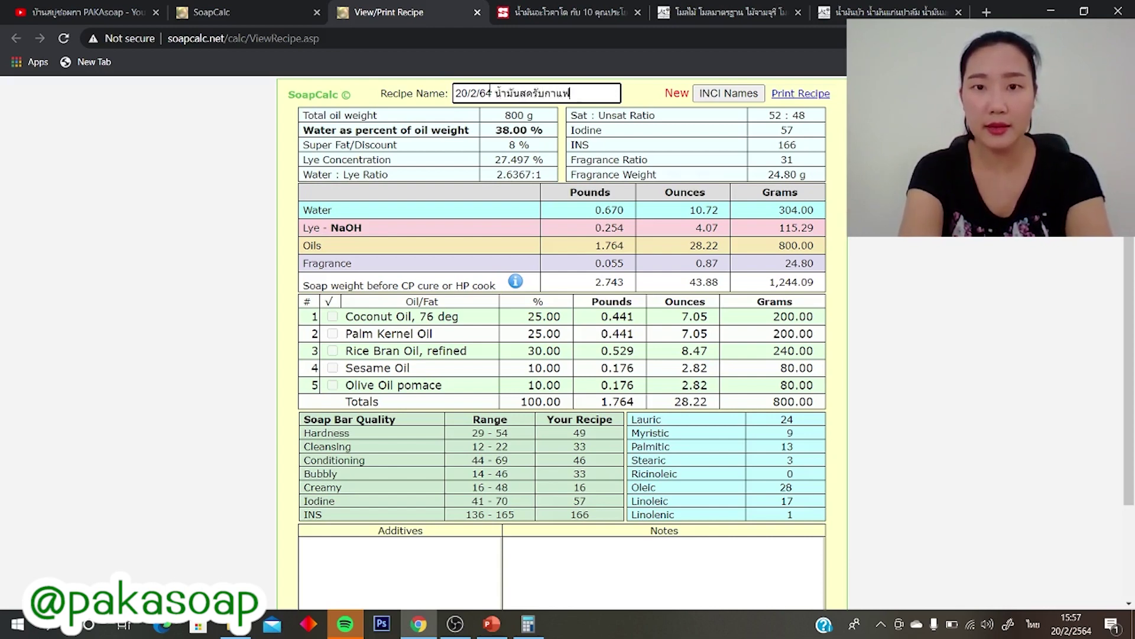
{"action": "type", "text": "คล"}
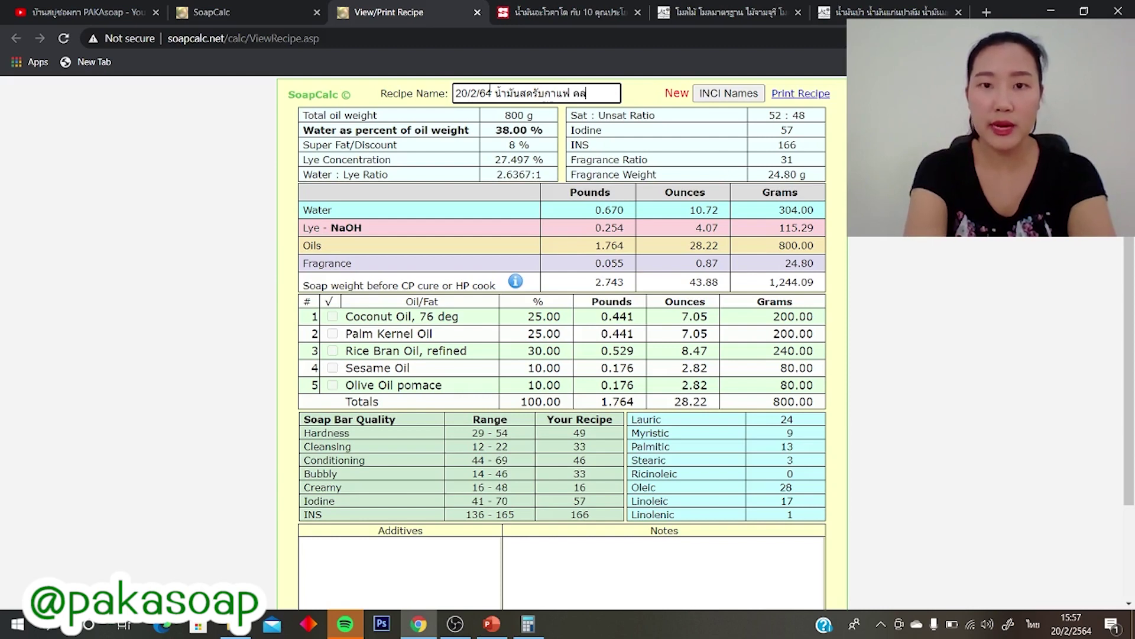
{"action": "key", "text": "BackSpace"}
{"action": "key", "text": "BackSpace"}
{"action": "type", "text": "ยูท"}
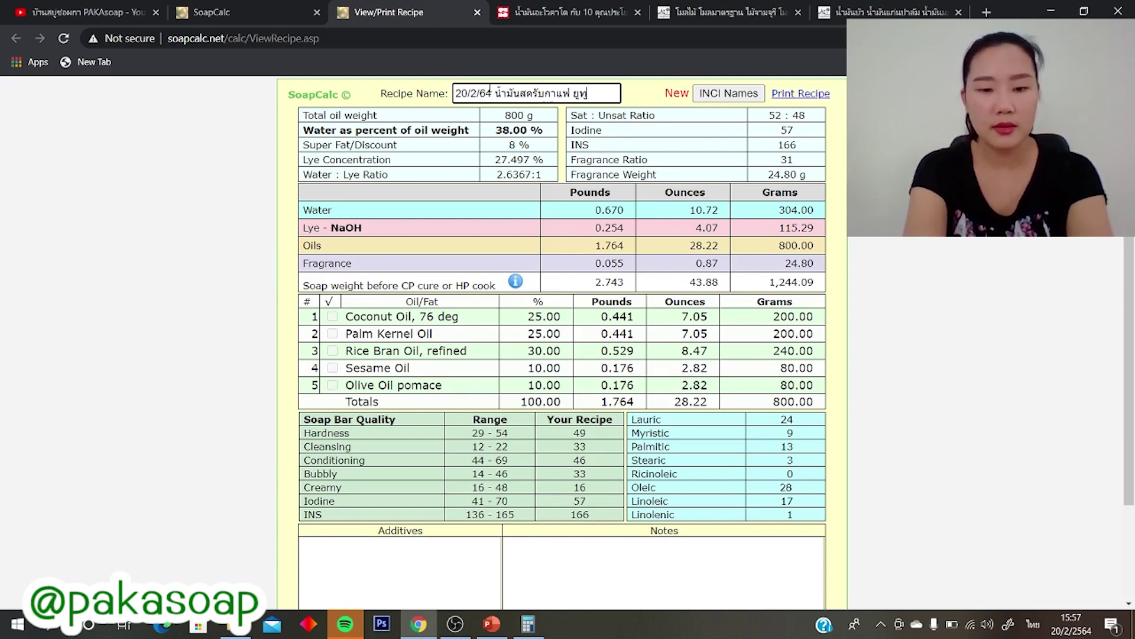
{"action": "type", "text": "ูป"}
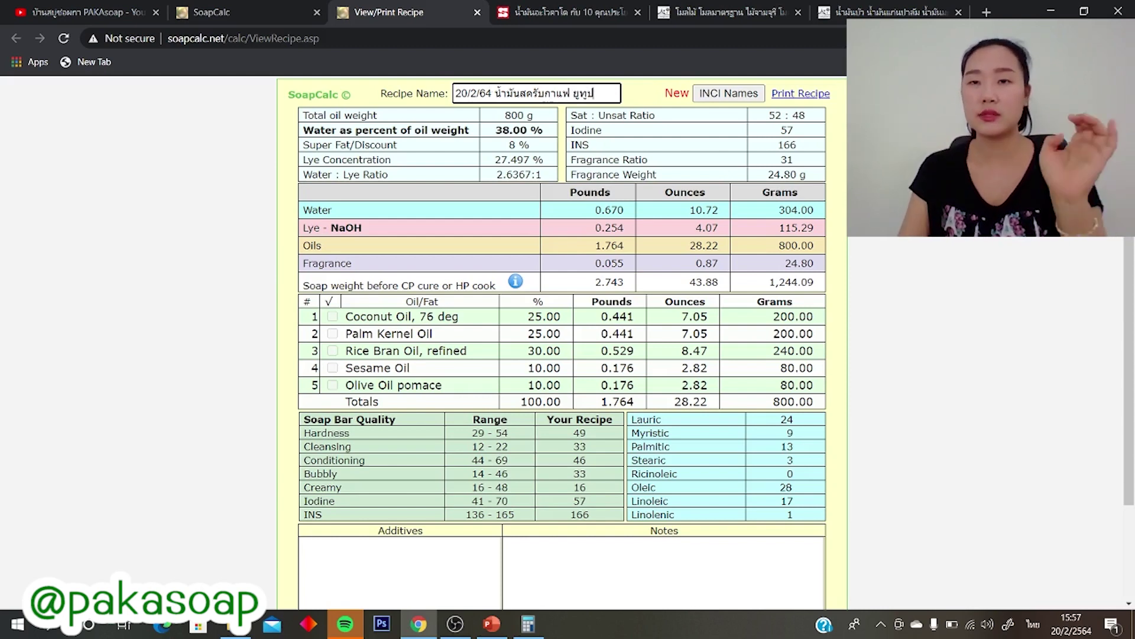
{"action": "left_click", "coordinate": [799, 94]}
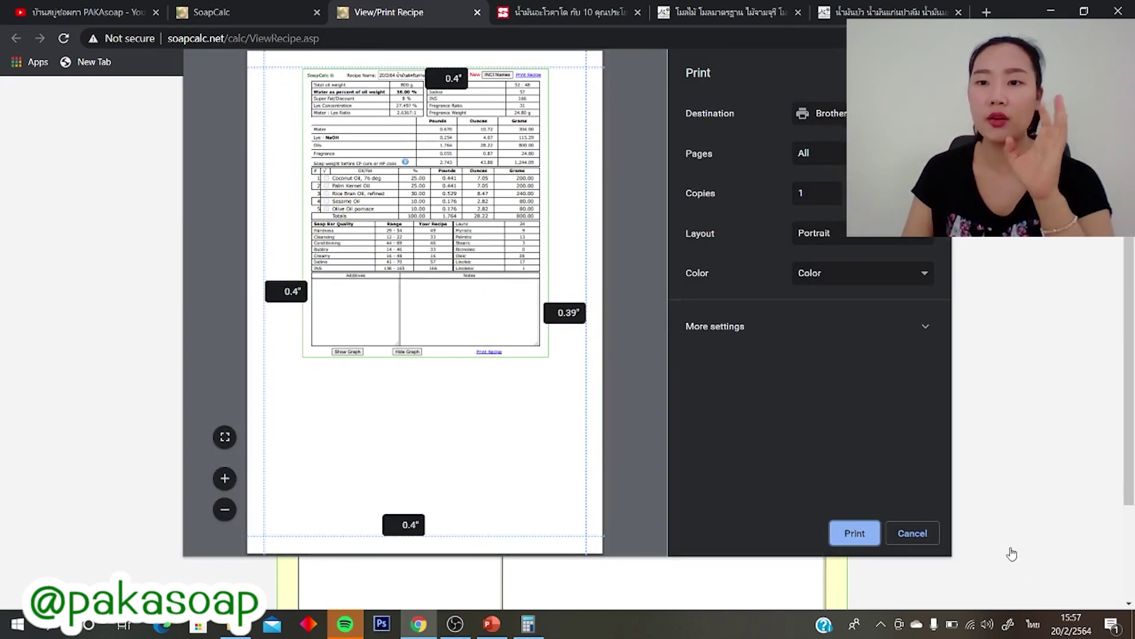
Close the print preview and examine the recipe sheet's total oil weight, water percentage and super fat values.
{"action": "left_click", "coordinate": [908, 532]}
{"action": "scroll", "coordinate": [669, 534], "scroll_direction": "down", "scroll_amount": 3}
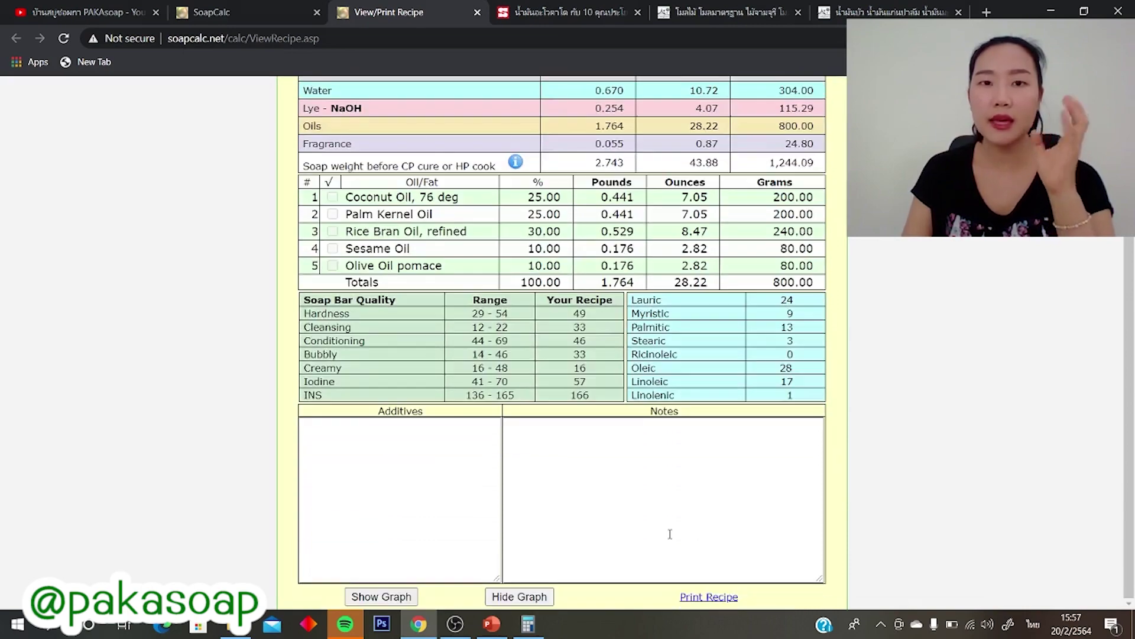
{"action": "scroll", "coordinate": [669, 535], "scroll_direction": "up", "scroll_amount": 2}
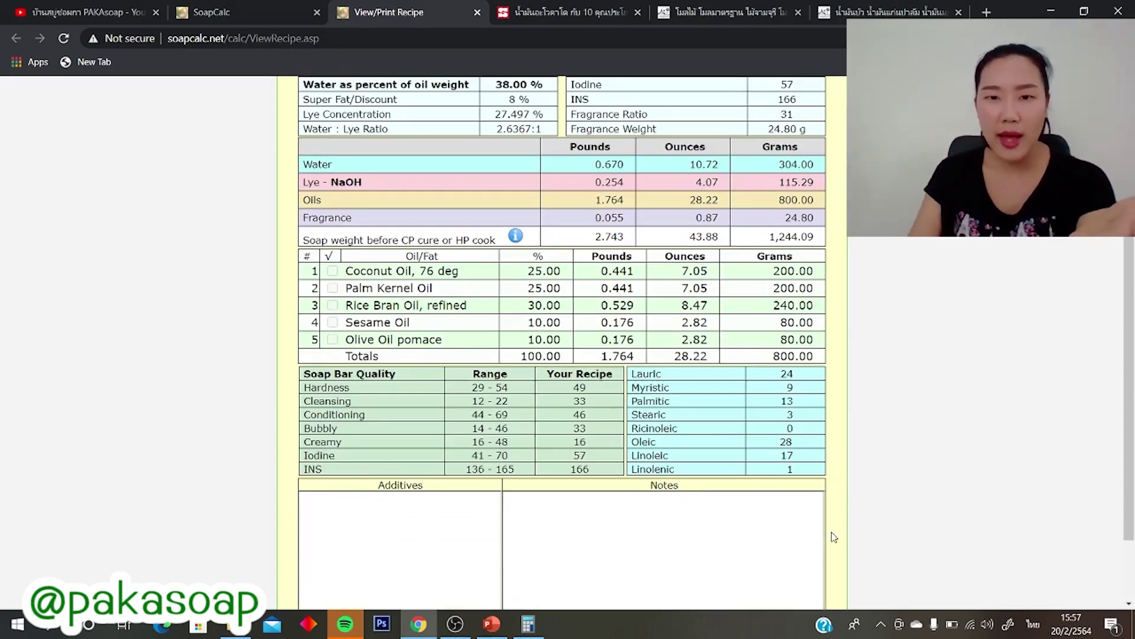
{"action": "scroll", "coordinate": [699, 479], "scroll_direction": "up", "scroll_amount": 1}
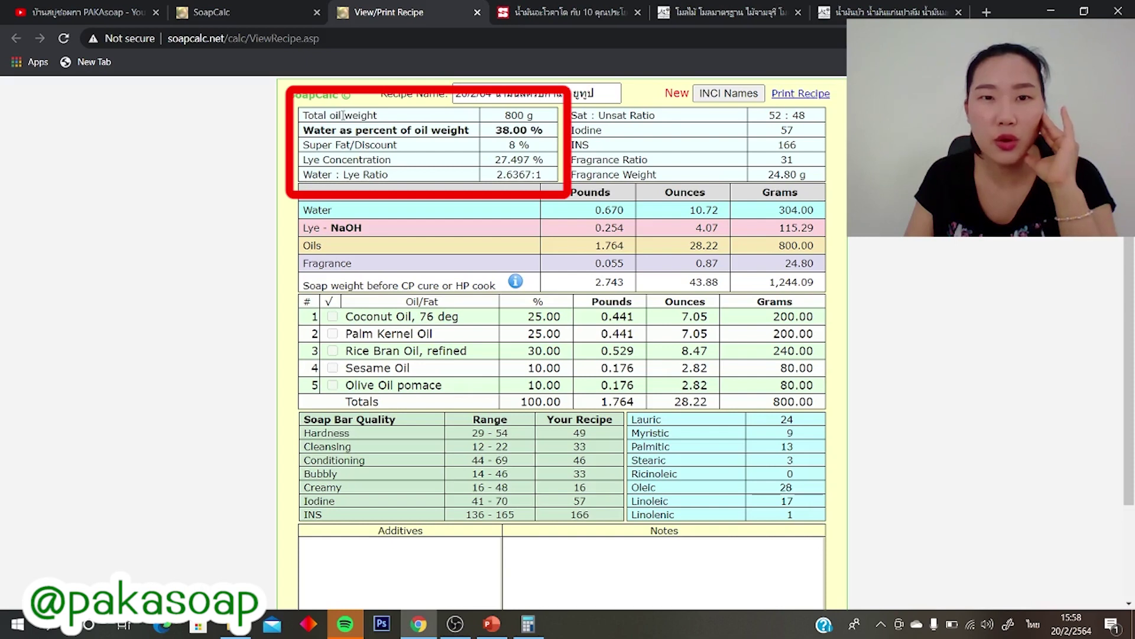
{"action": "left_click_drag", "start_coordinate": [505, 115], "coordinate": [532, 116]}
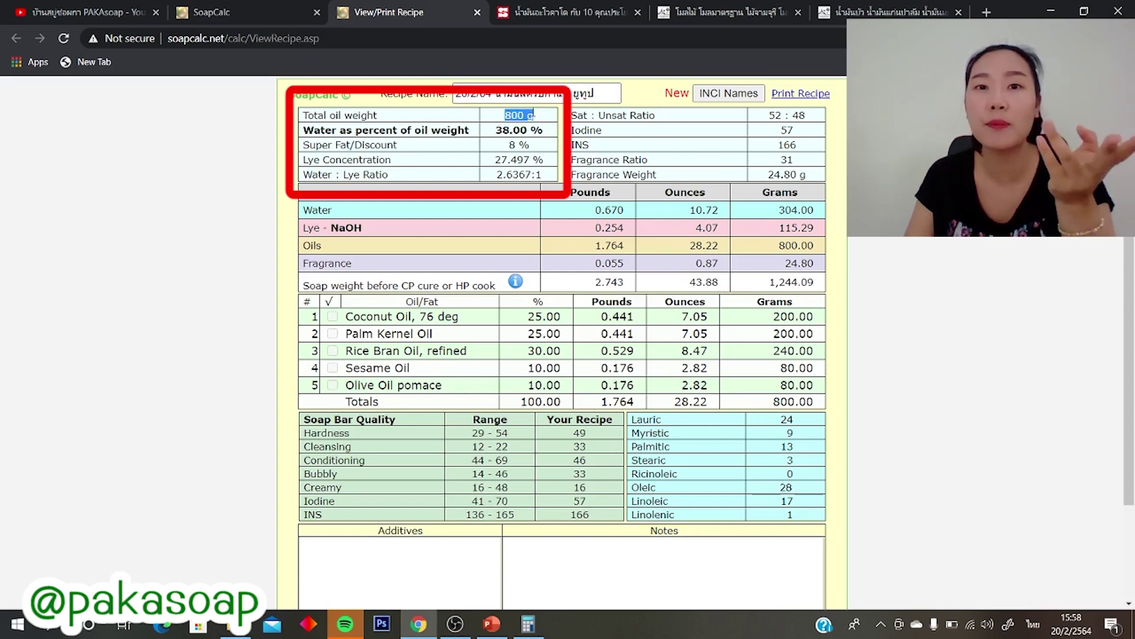
{"action": "left_click", "coordinate": [473, 125]}
{"action": "double_click", "coordinate": [417, 129]}
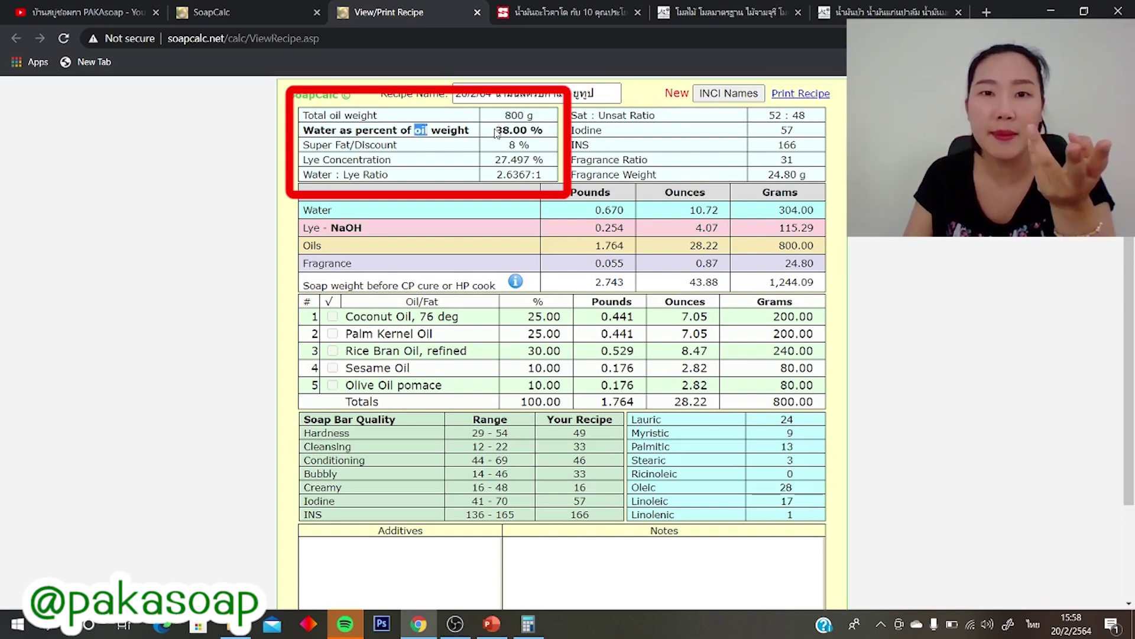
{"action": "double_click", "coordinate": [503, 130]}
{"action": "left_click", "coordinate": [533, 133]}
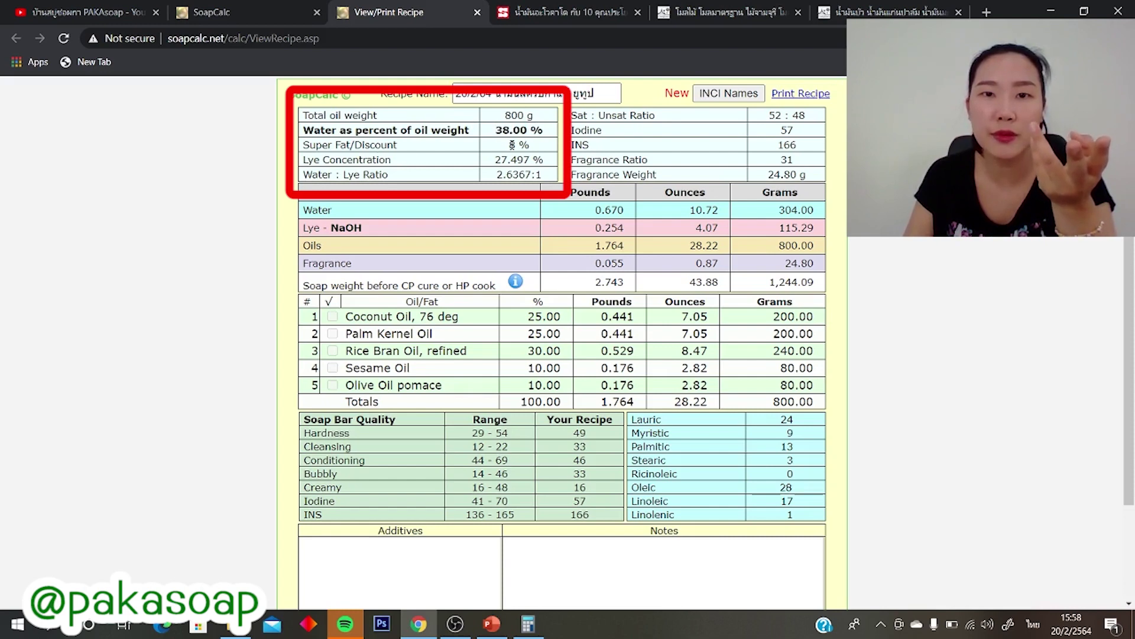
{"action": "left_click_drag", "start_coordinate": [510, 145], "coordinate": [541, 147]}
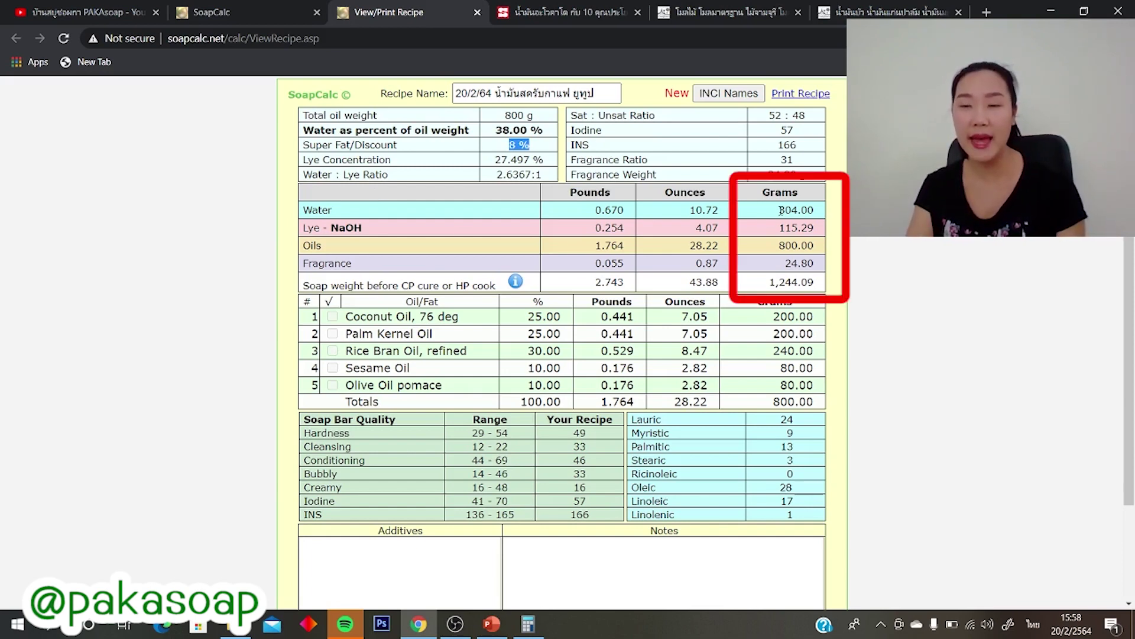
Examine the gram weights of water and NaOH lye on the recipe sheet.
{"action": "left_click_drag", "start_coordinate": [779, 210], "coordinate": [817, 214]}
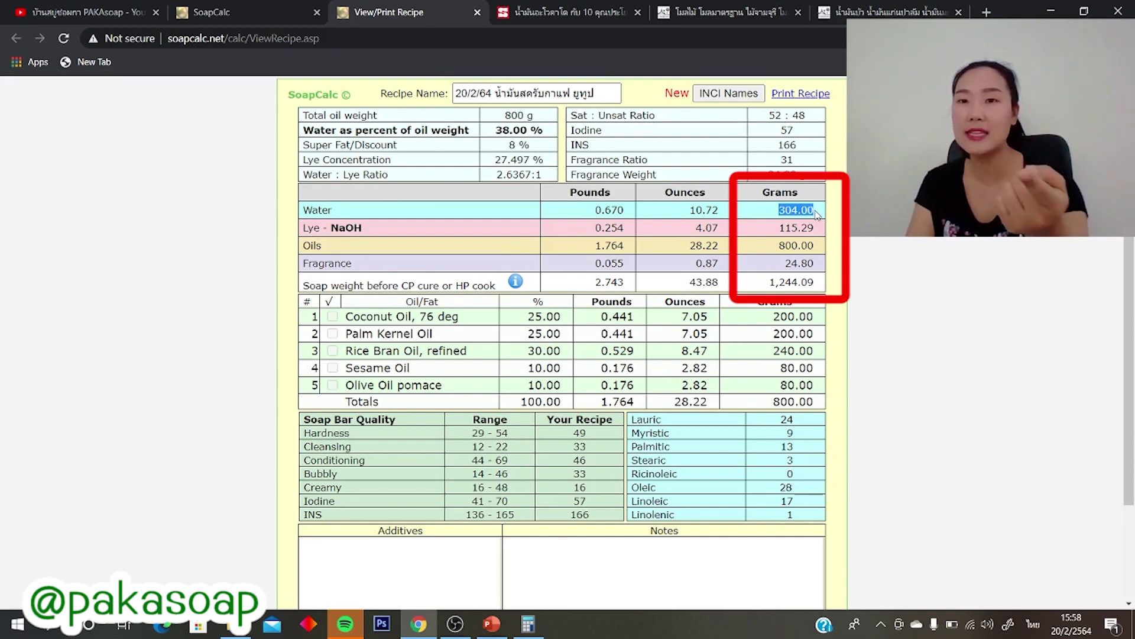
{"action": "left_click", "coordinate": [779, 227]}
{"action": "left_click_drag", "start_coordinate": [780, 225], "coordinate": [823, 227]}
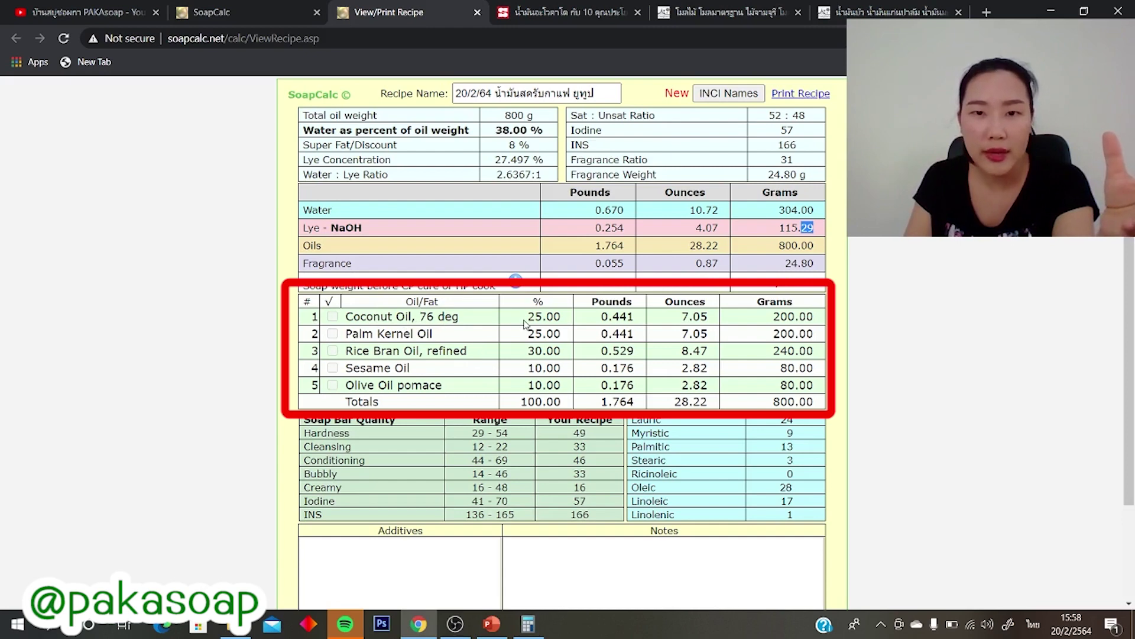
Examine the percentage and gram weight of each oil in the recipe's oil table, from Coconut Oil down to Olive Oil pomace.
{"action": "left_click", "coordinate": [548, 318]}
{"action": "left_click_drag", "start_coordinate": [770, 316], "coordinate": [798, 384]}
{"action": "left_click", "coordinate": [790, 318]}
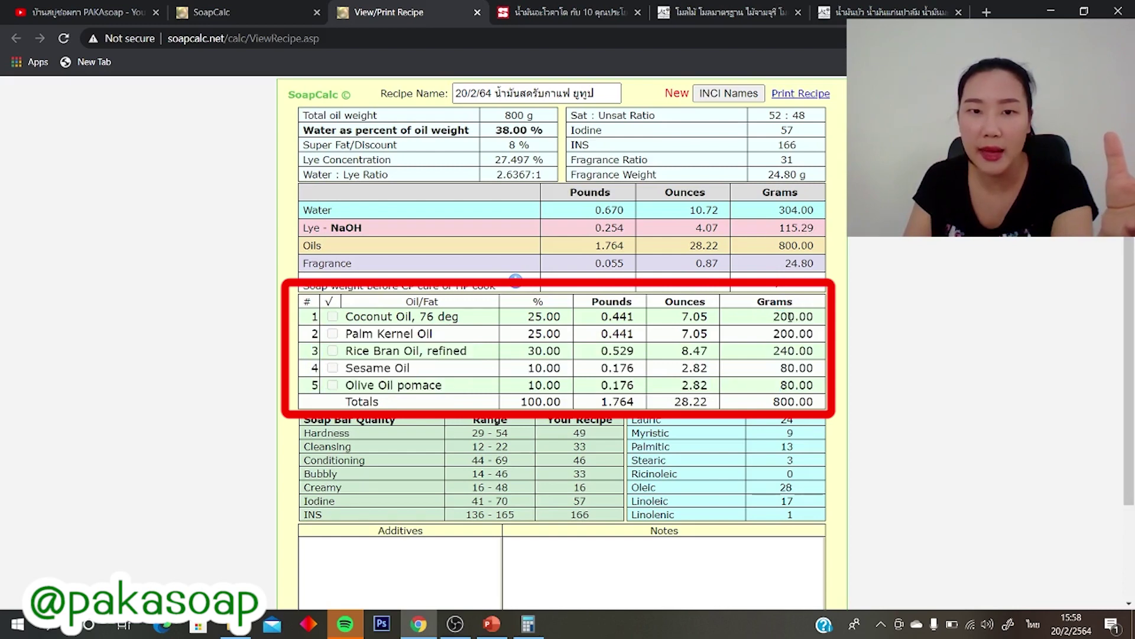
{"action": "triple_click", "coordinate": [350, 335]}
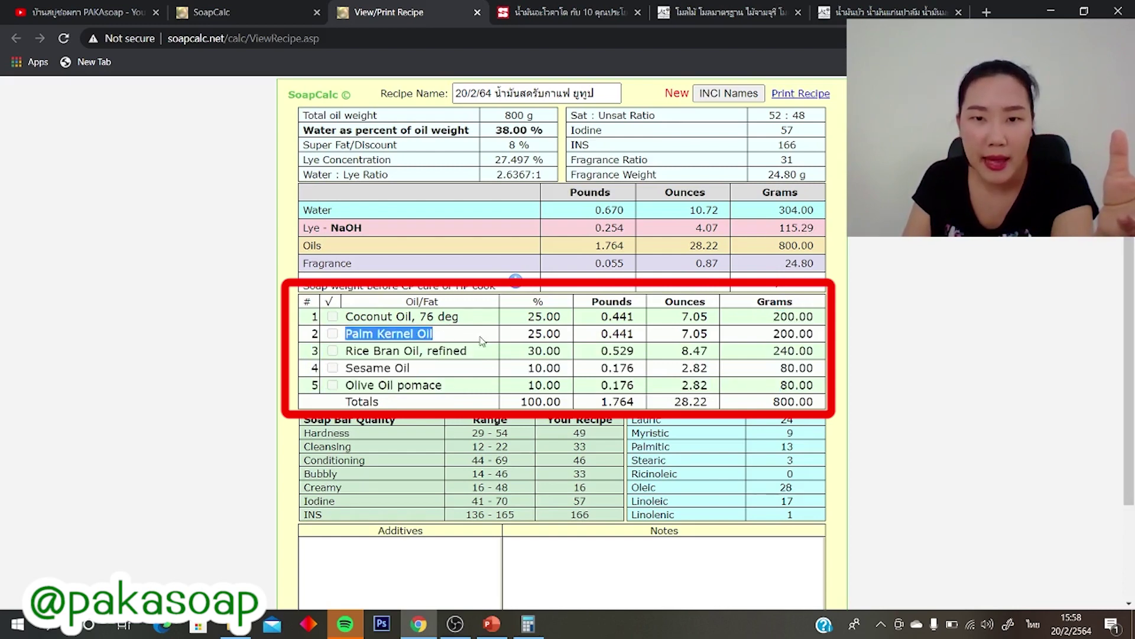
{"action": "left_click_drag", "start_coordinate": [771, 335], "coordinate": [813, 336]}
{"action": "left_click_drag", "start_coordinate": [349, 351], "coordinate": [454, 351]}
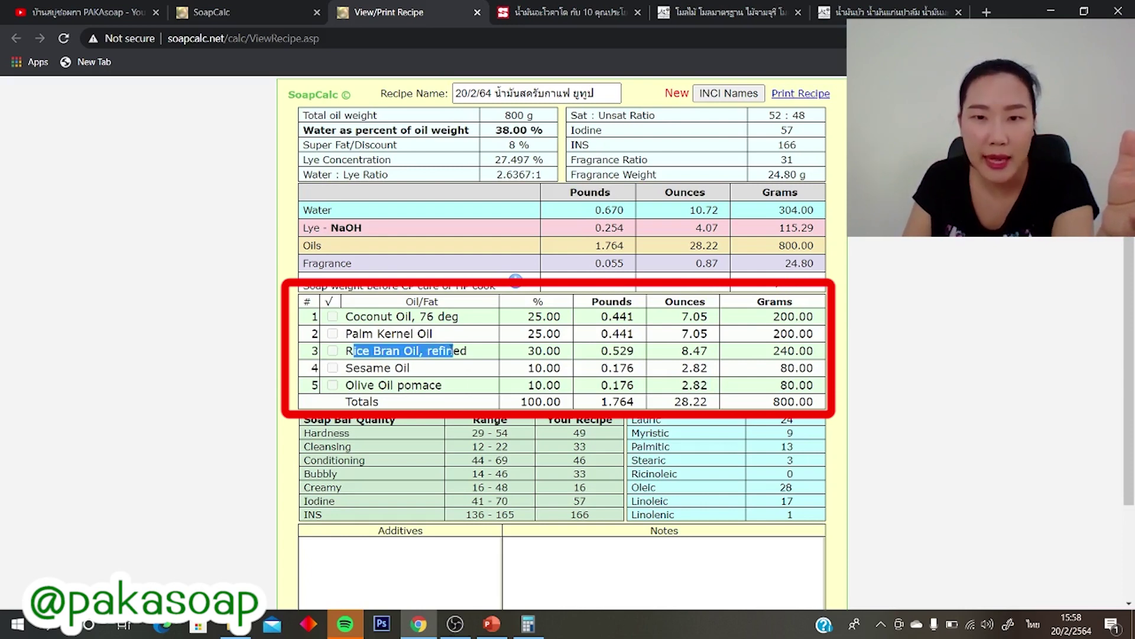
{"action": "left_click_drag", "start_coordinate": [773, 351], "coordinate": [822, 354]}
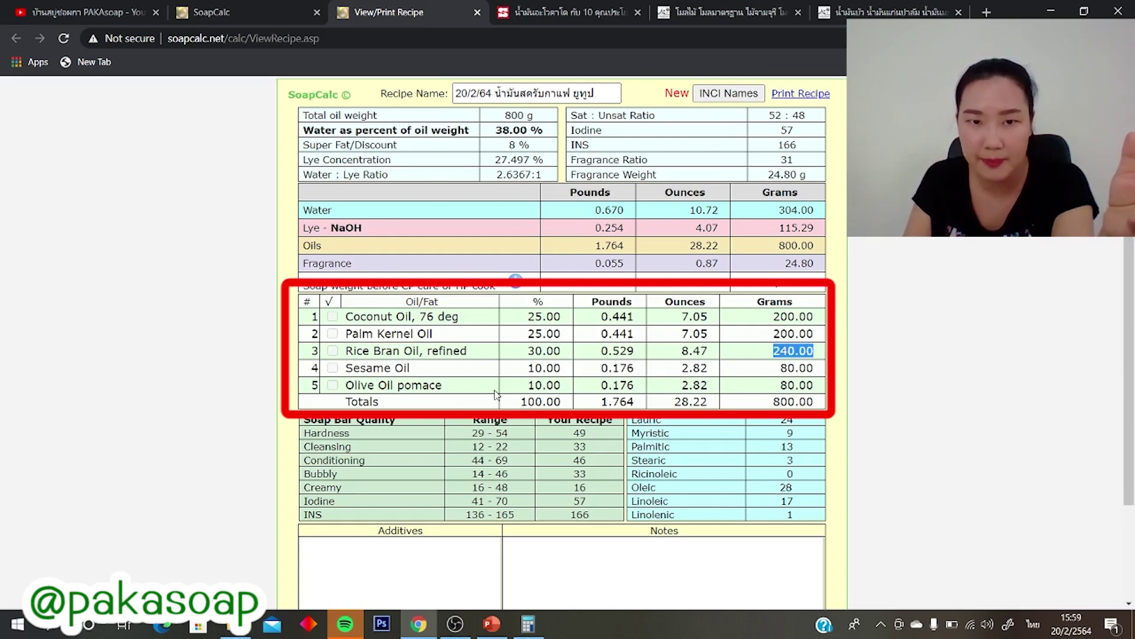
{"action": "left_click_drag", "start_coordinate": [346, 368], "coordinate": [410, 368]}
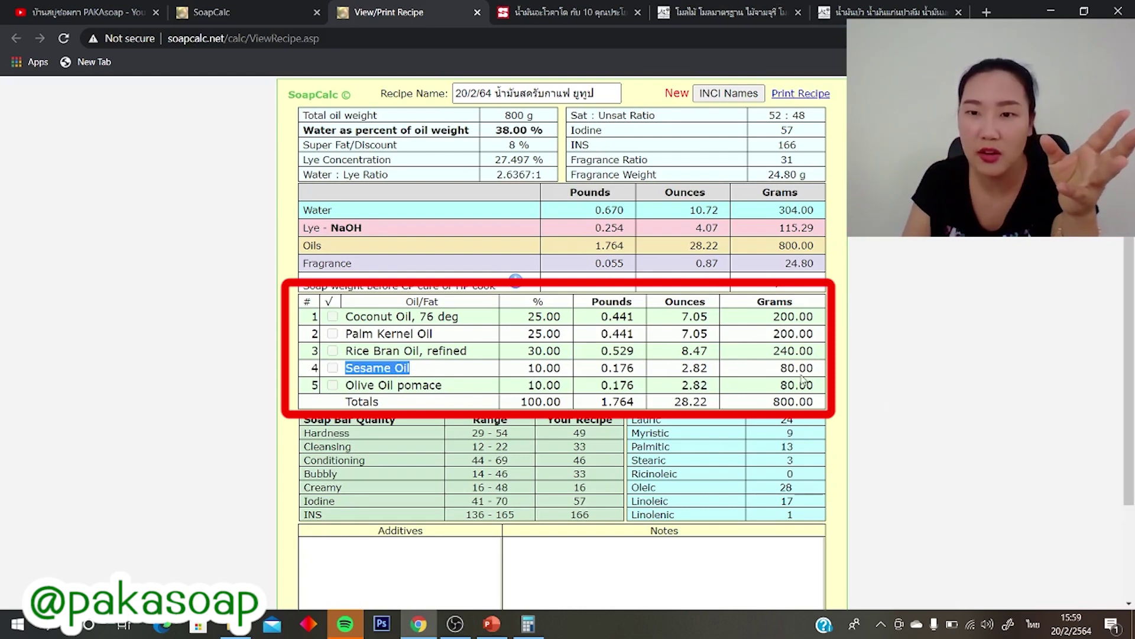
{"action": "left_click_drag", "start_coordinate": [782, 367], "coordinate": [838, 378]}
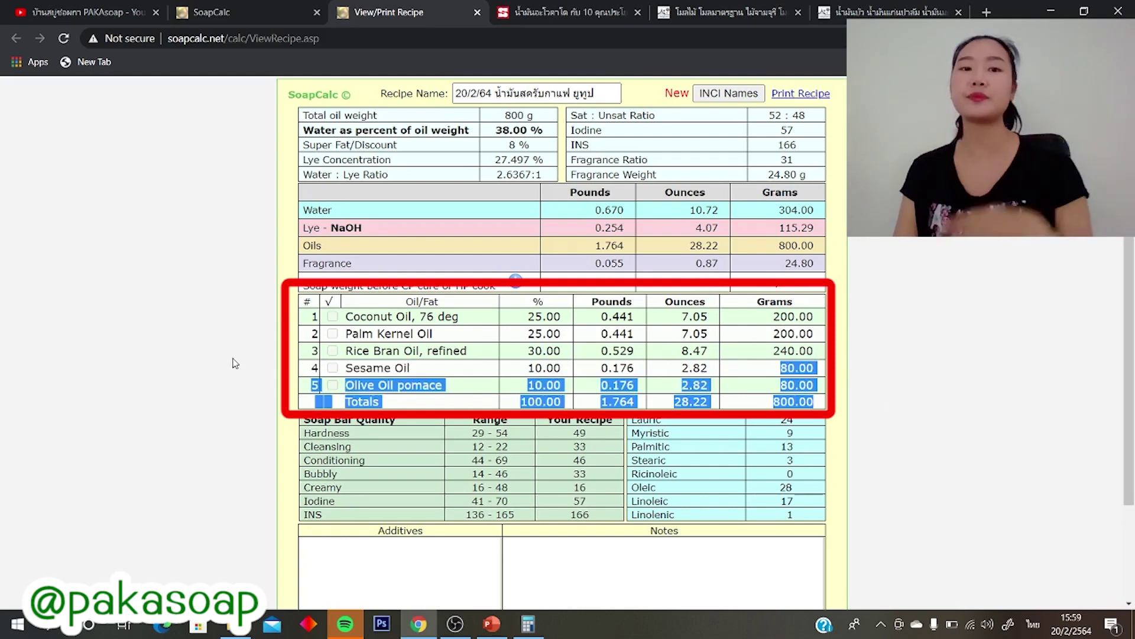
{"action": "left_click", "coordinate": [439, 388]}
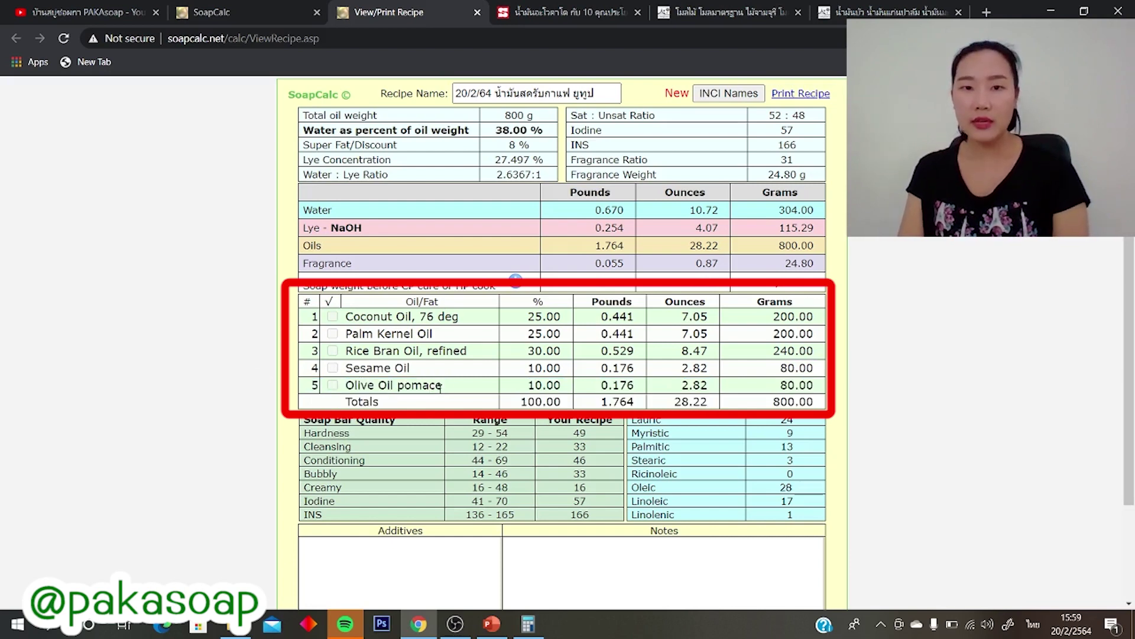
{"action": "double_click", "coordinate": [784, 384]}
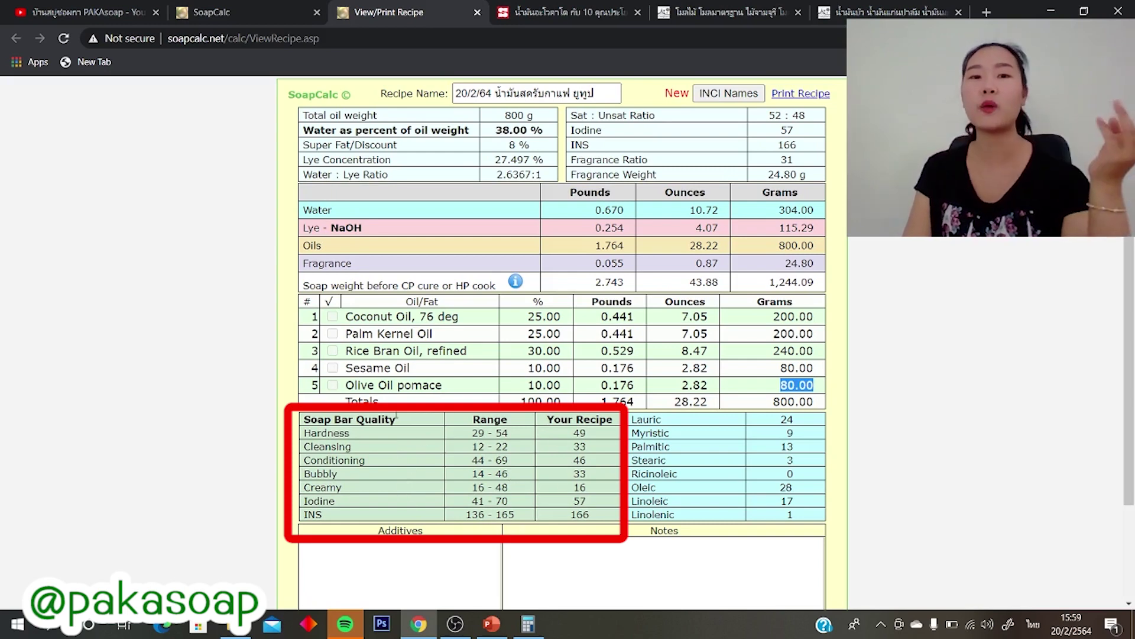
Compare the recipe's Hardness value with its recommended range in the Soap Bar Quality table.
{"action": "left_click_drag", "start_coordinate": [396, 417], "coordinate": [303, 421]}
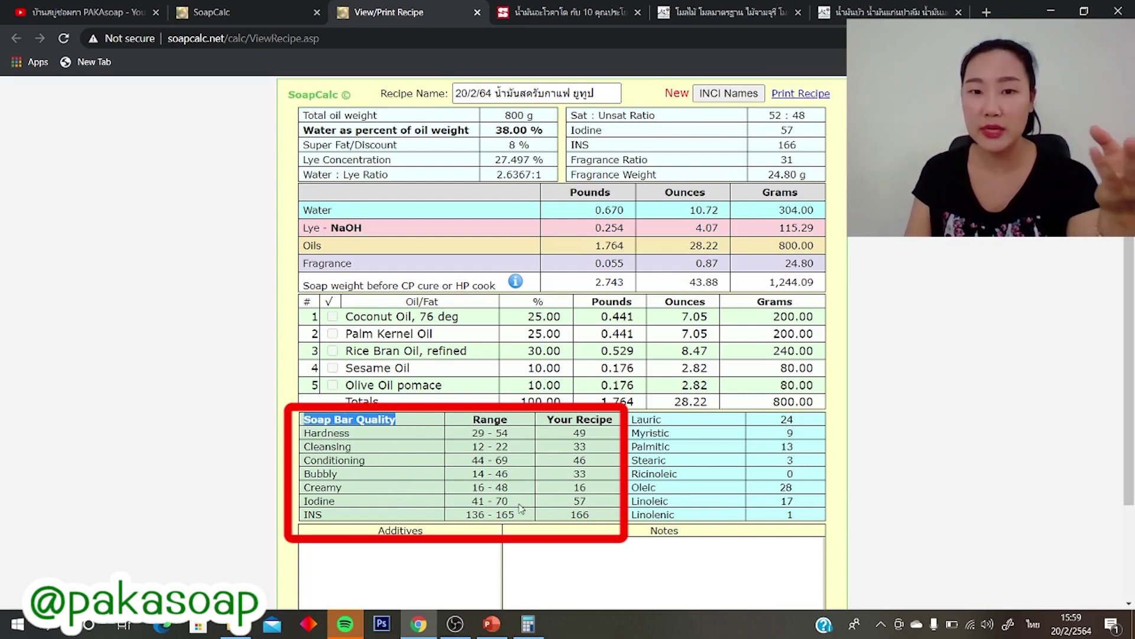
{"action": "left_click", "coordinate": [341, 433]}
{"action": "left_click_drag", "start_coordinate": [580, 433], "coordinate": [605, 438]}
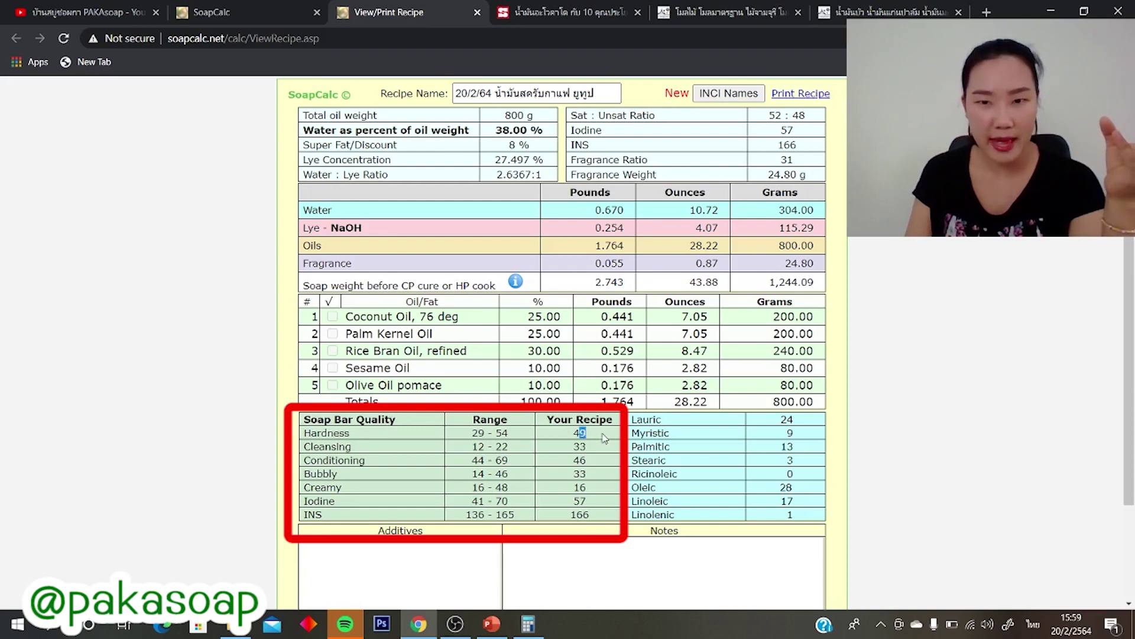
{"action": "left_click", "coordinate": [476, 418]}
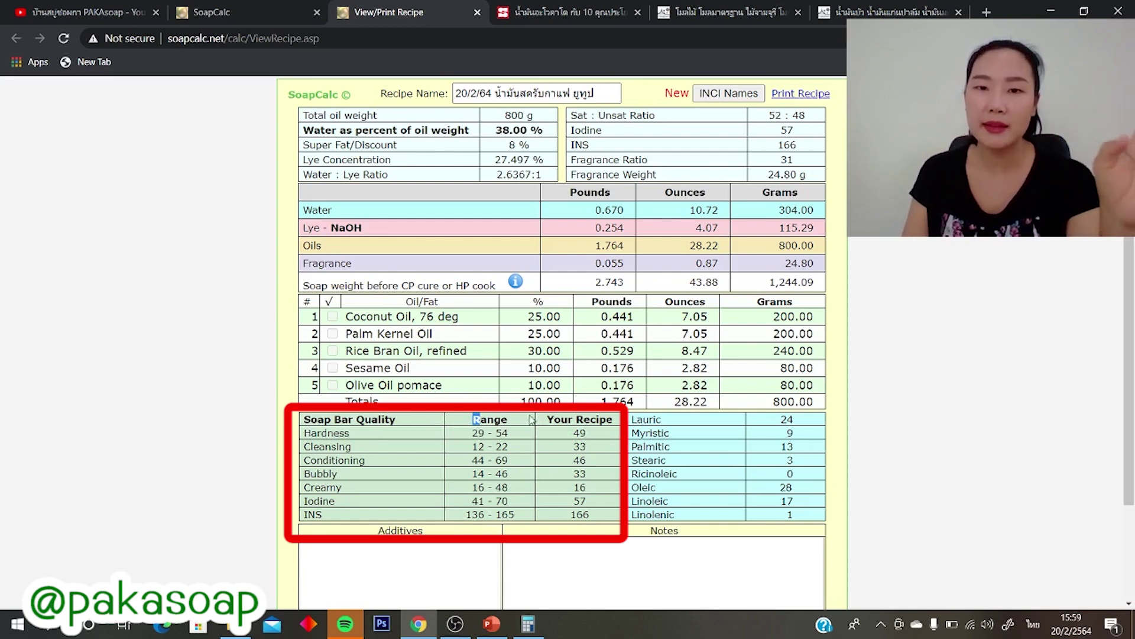
{"action": "left_click_drag", "start_coordinate": [542, 419], "coordinate": [588, 433]}
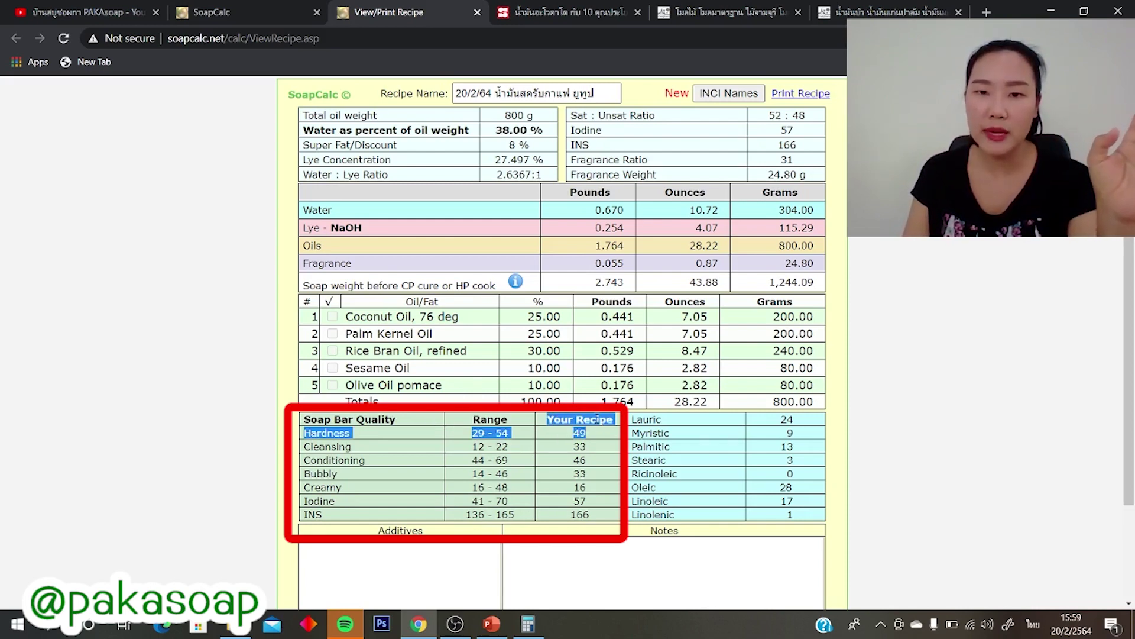
{"action": "left_click", "coordinate": [599, 419]}
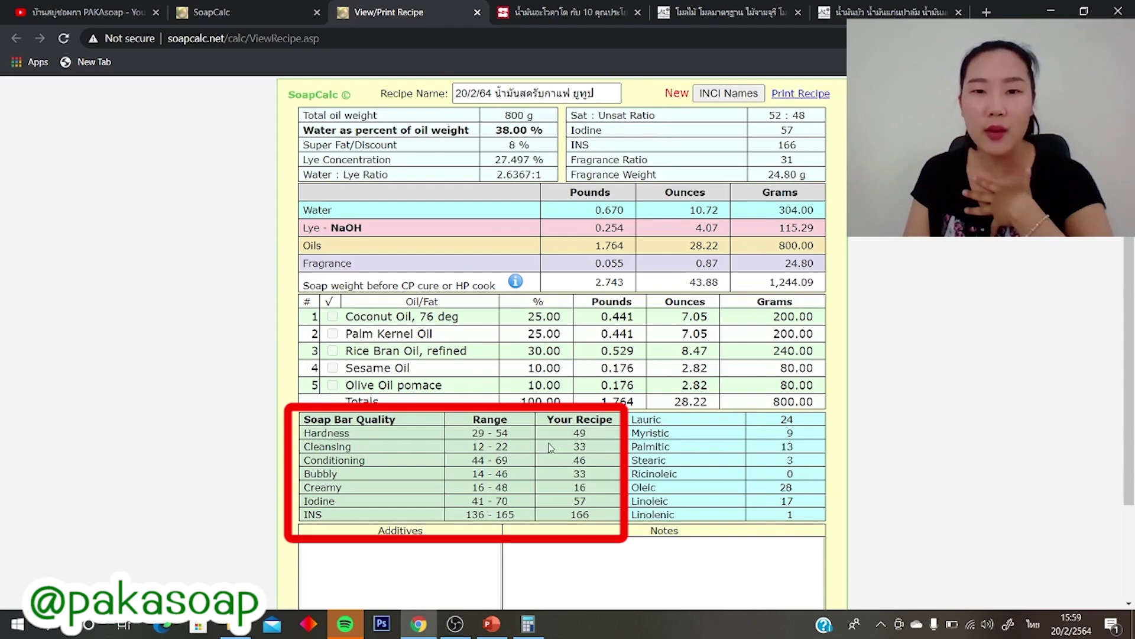
{"action": "left_click_drag", "start_coordinate": [580, 433], "coordinate": [589, 436]}
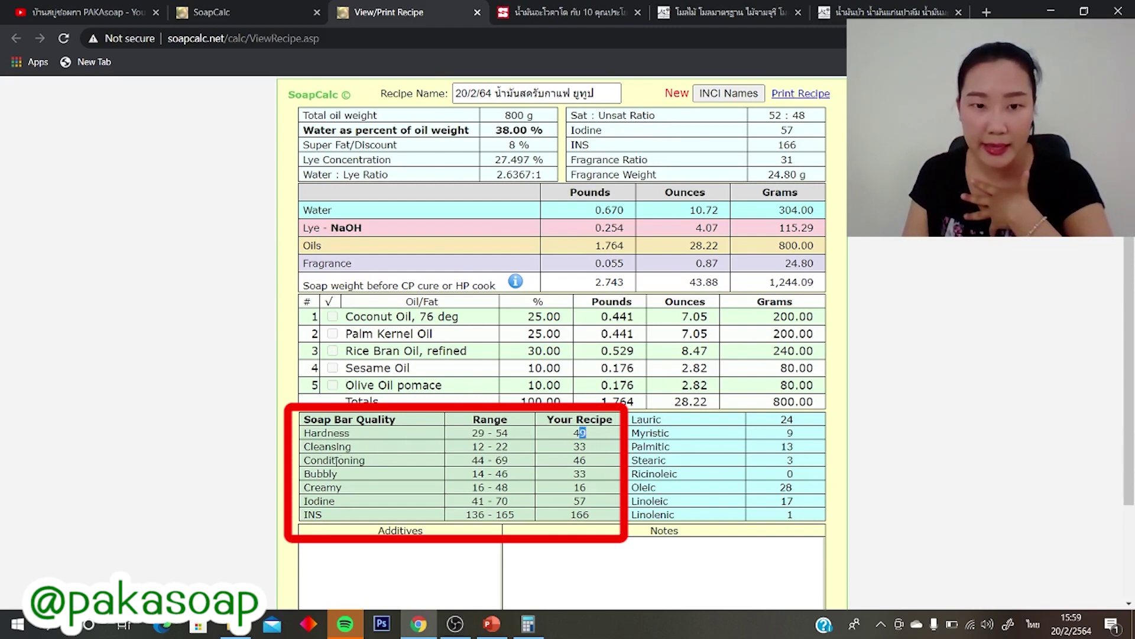
Examine the recipe's Cleansing, Conditioning, Bubbly and Creamy values in the Soap Bar Quality table.
{"action": "double_click", "coordinate": [335, 448]}
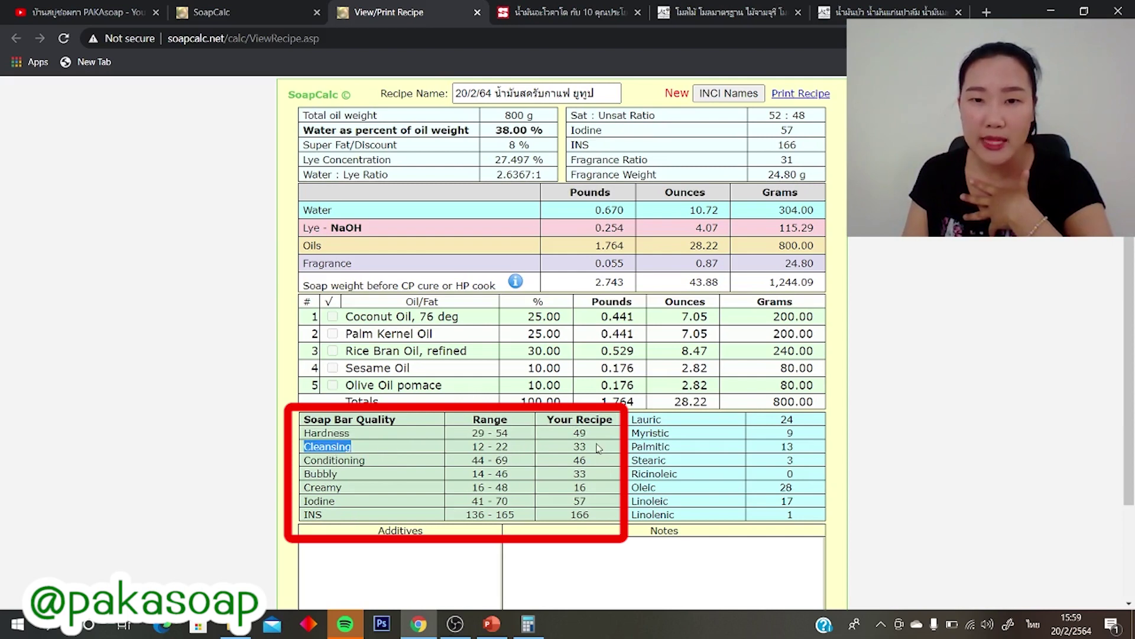
{"action": "left_click_drag", "start_coordinate": [571, 447], "coordinate": [587, 447]}
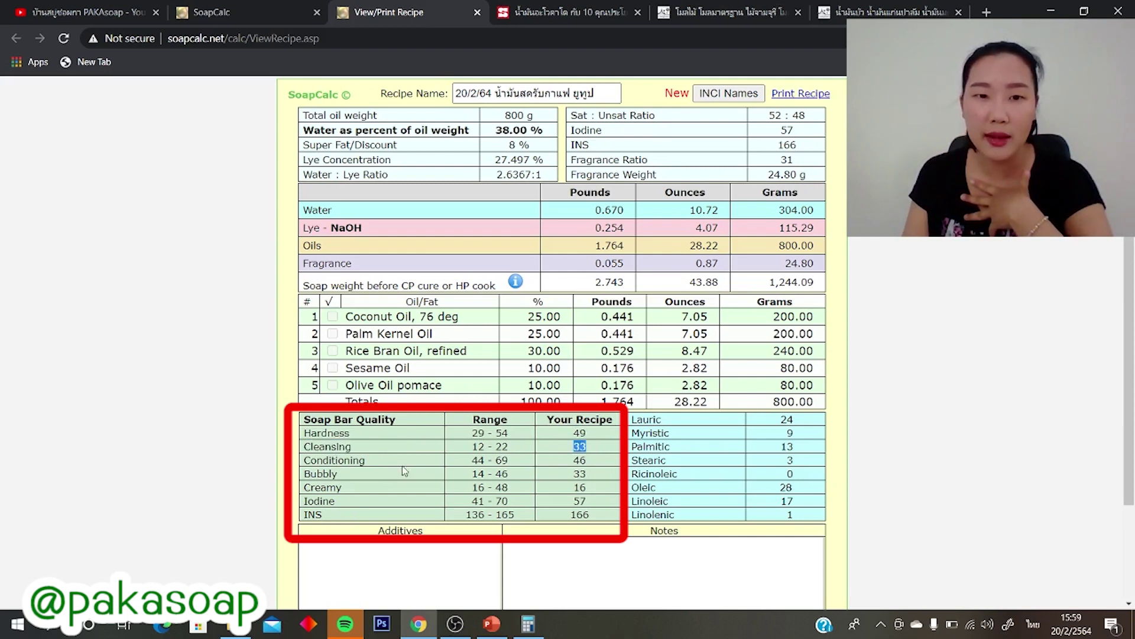
{"action": "left_click", "coordinate": [362, 461]}
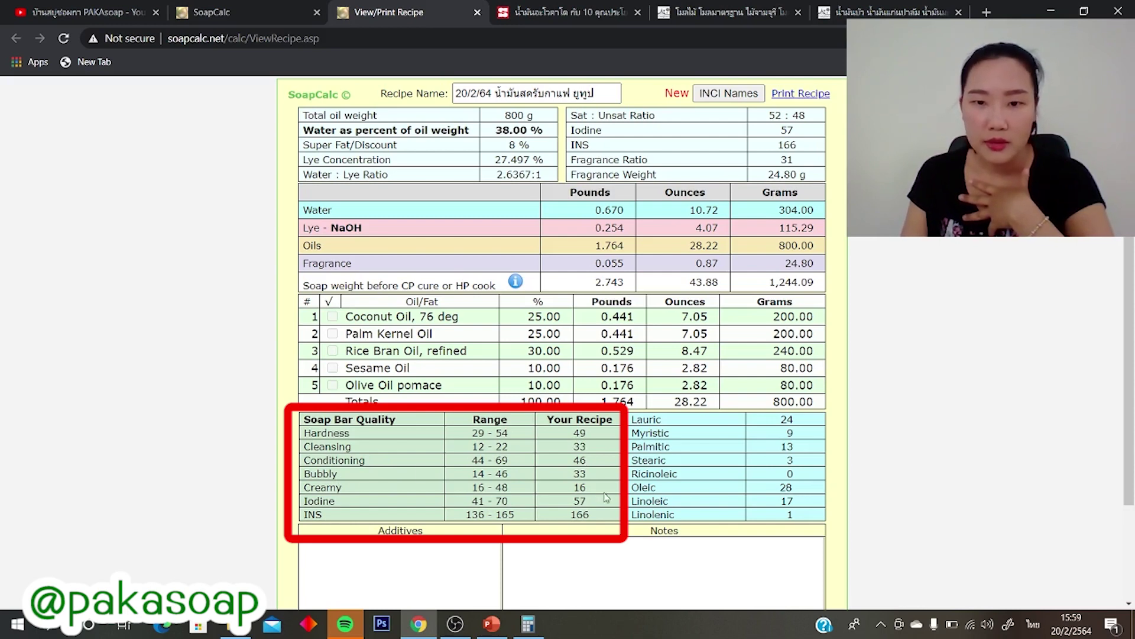
{"action": "left_click_drag", "start_coordinate": [316, 473], "coordinate": [370, 492]}
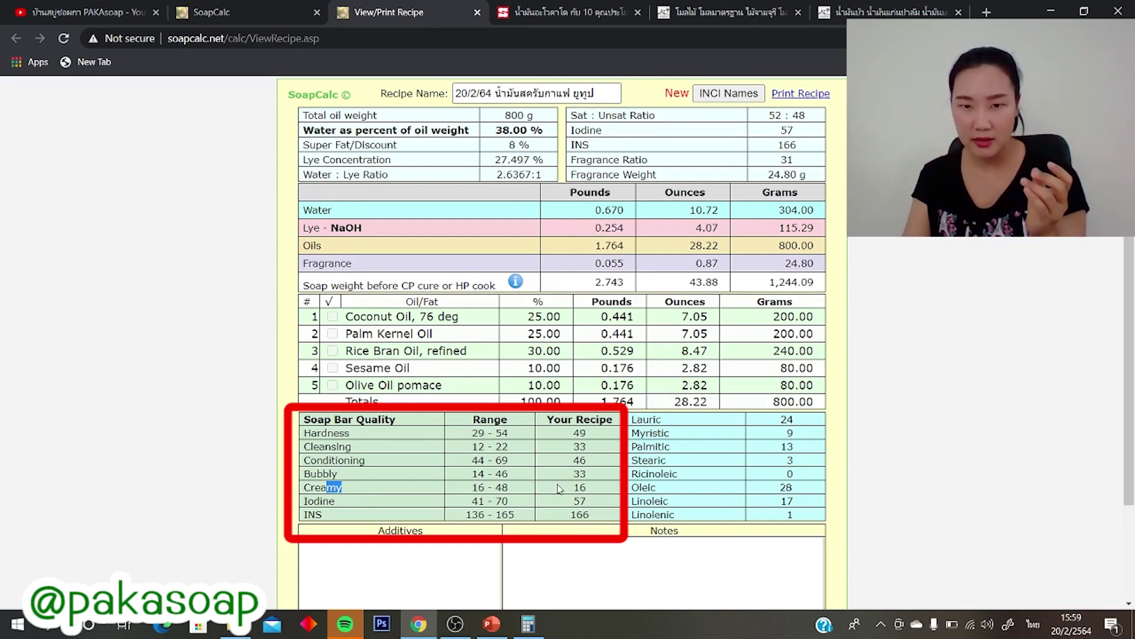
{"action": "double_click", "coordinate": [577, 487]}
{"action": "left_click", "coordinate": [601, 492]}
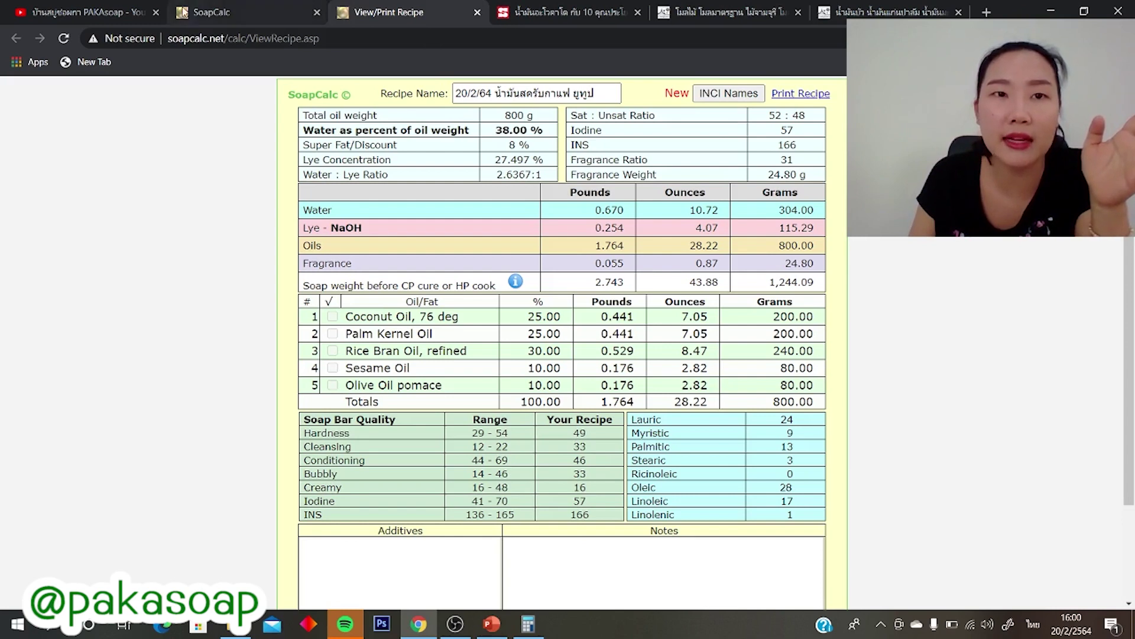
Go back to the SoapCalc calculator page and check the oil percentages in the Recipe Oil List.
{"action": "left_click", "coordinate": [254, 13]}
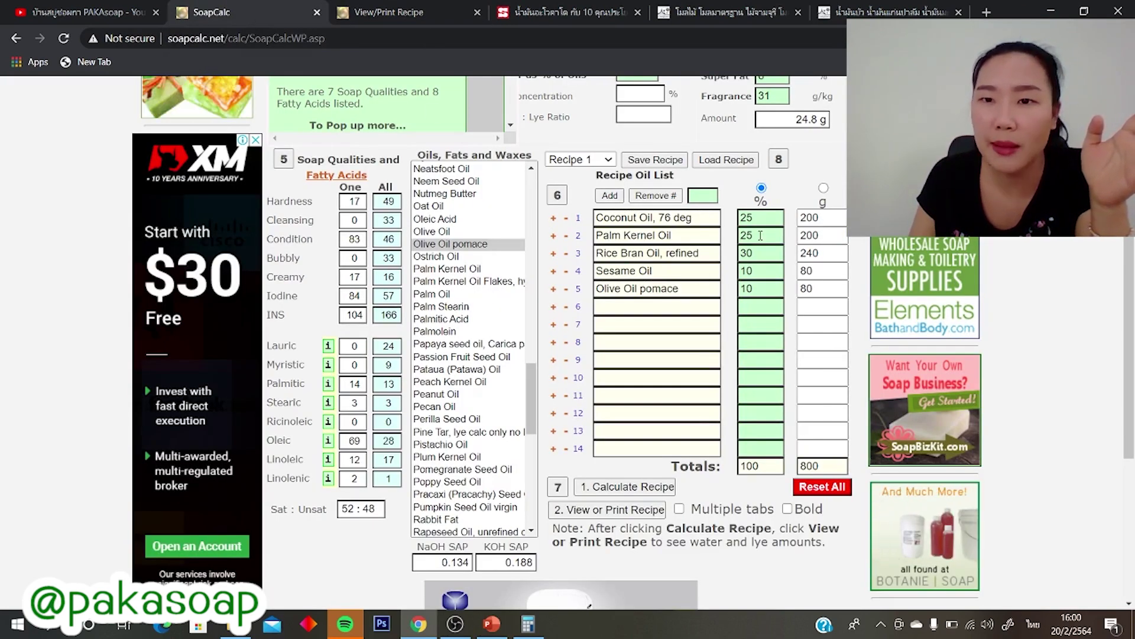
{"action": "left_click", "coordinate": [767, 253]}
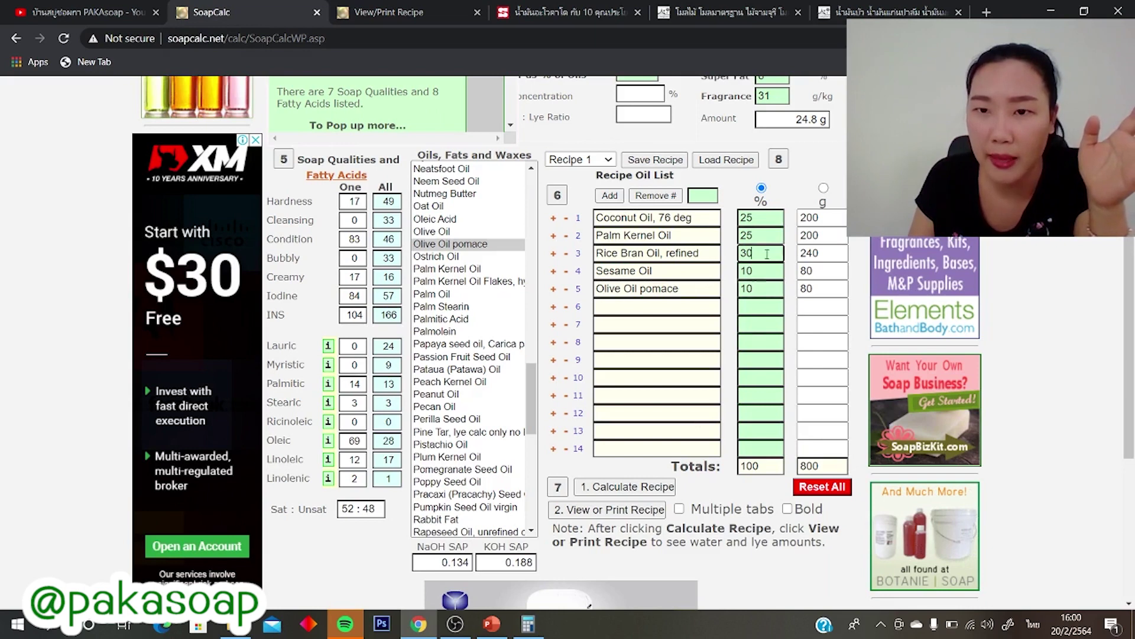
{"action": "left_click", "coordinate": [763, 218]}
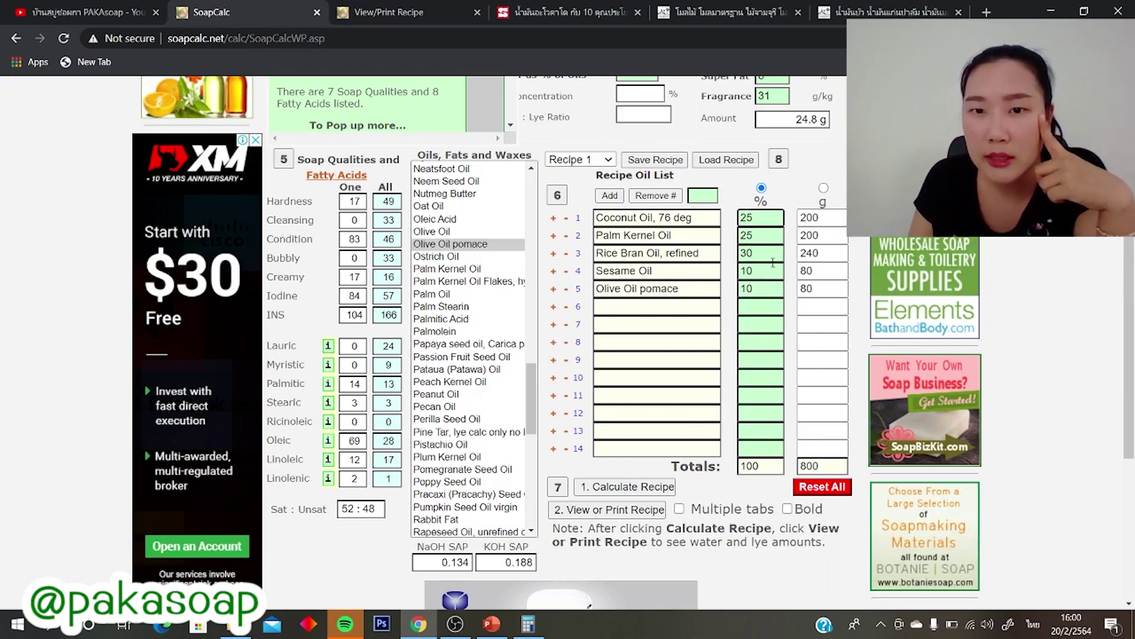
Return to the recipe sheet and review the Bubbly, Hardness and Conditioning qualities of the soap.
{"action": "left_click", "coordinate": [408, 12]}
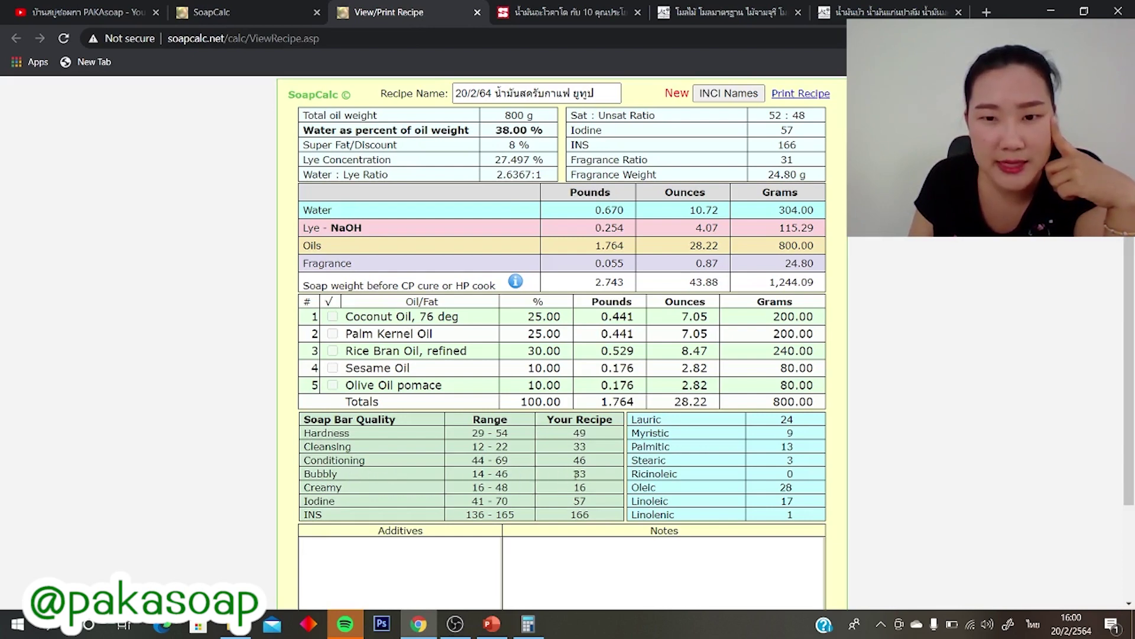
{"action": "left_click_drag", "start_coordinate": [565, 477], "coordinate": [602, 479]}
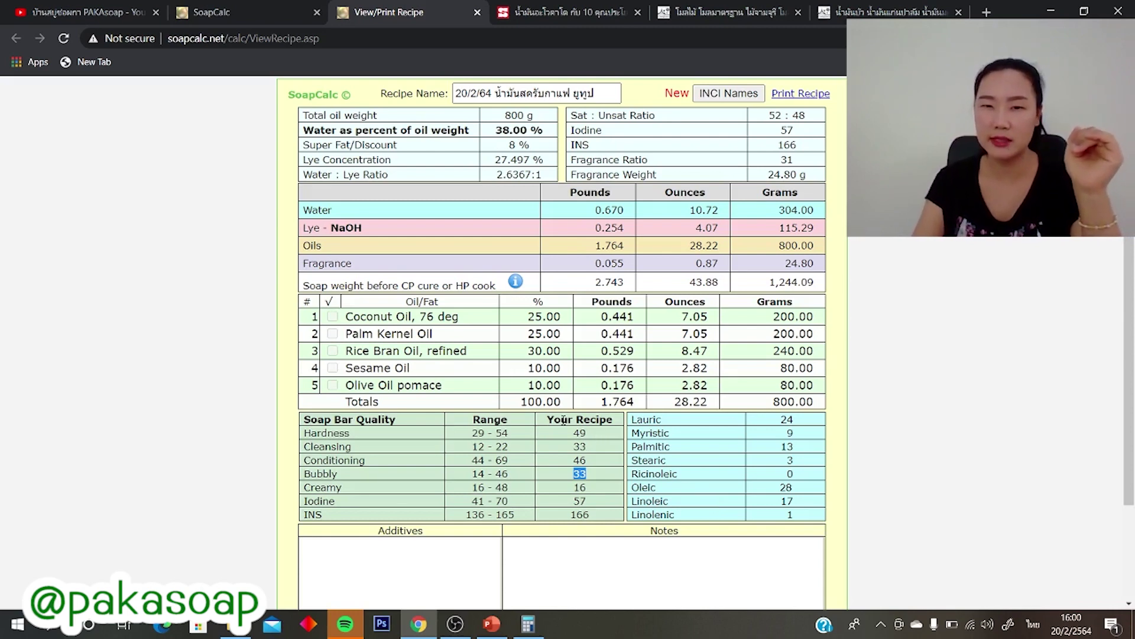
{"action": "left_click", "coordinate": [341, 432]}
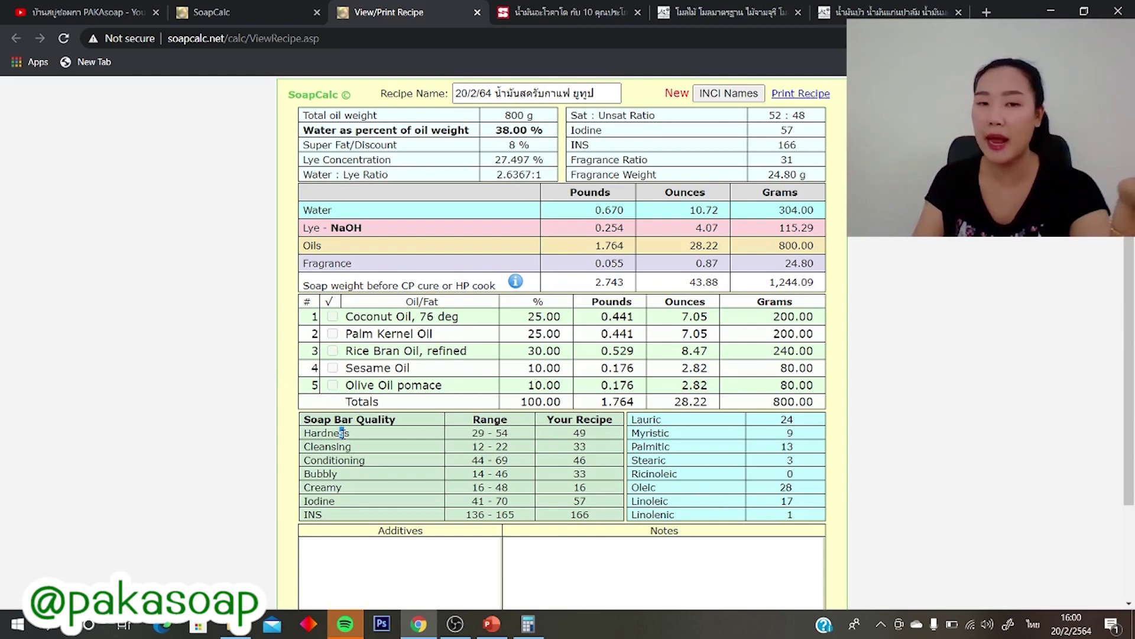
{"action": "double_click", "coordinate": [349, 461]}
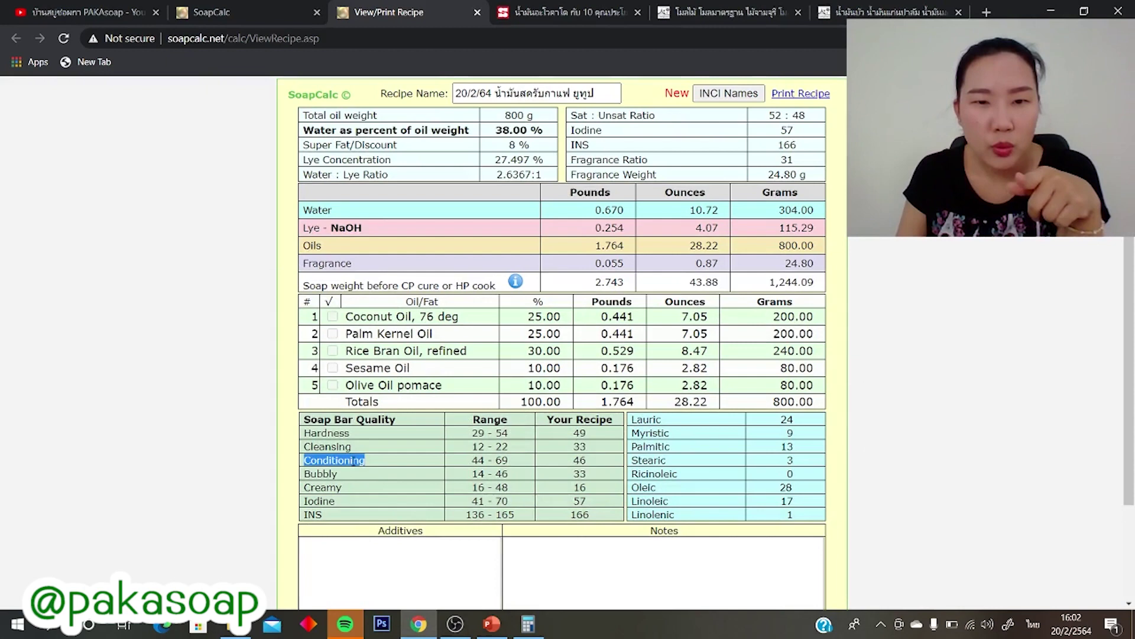
Compare the recipe's Conditioning value with its recommended range in the Soap Bar Quality table.
{"action": "left_click", "coordinate": [353, 461]}
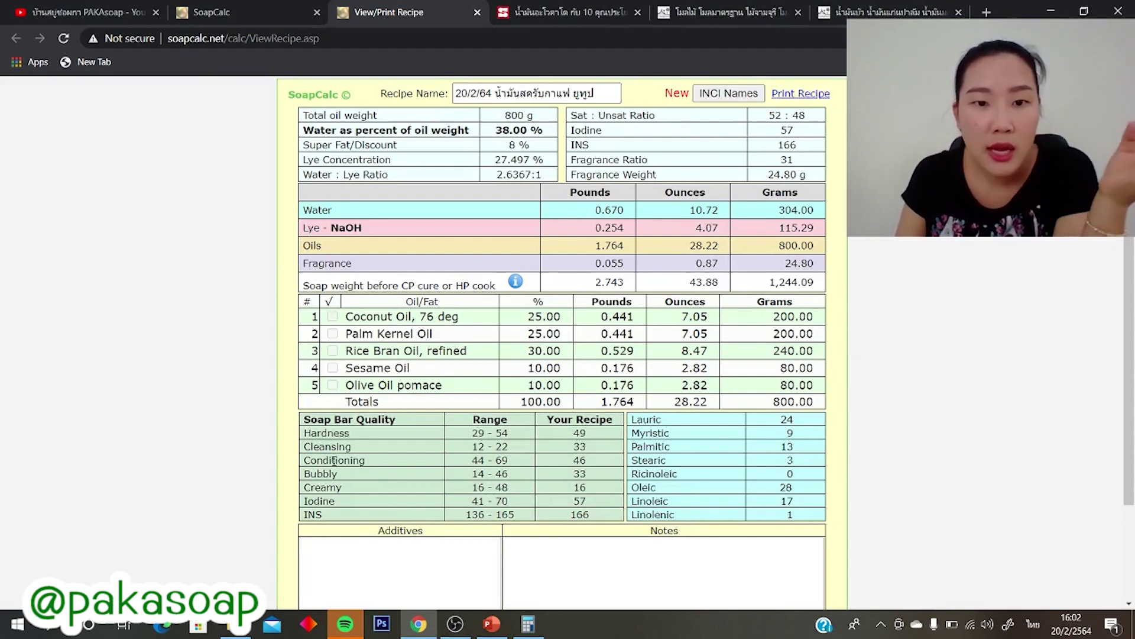
{"action": "double_click", "coordinate": [334, 462]}
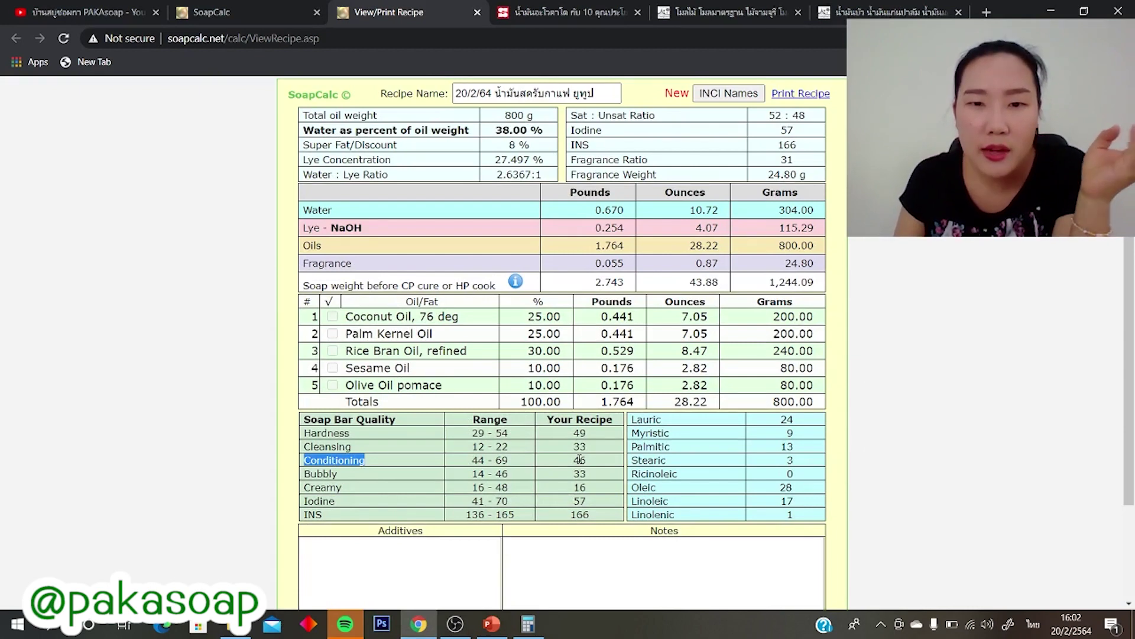
{"action": "left_click_drag", "start_coordinate": [573, 460], "coordinate": [579, 460]}
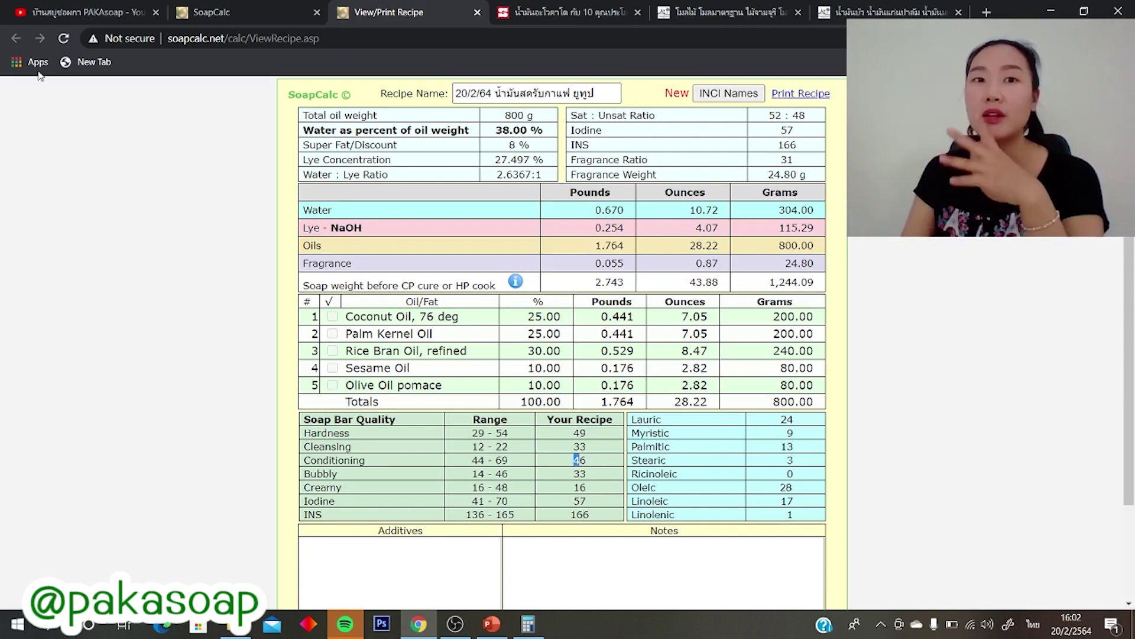
Review the soft oils in SoapCalc's Recipe Oil List and on the oil breakdown slide in PowerPoint.
{"action": "left_click", "coordinate": [211, 12]}
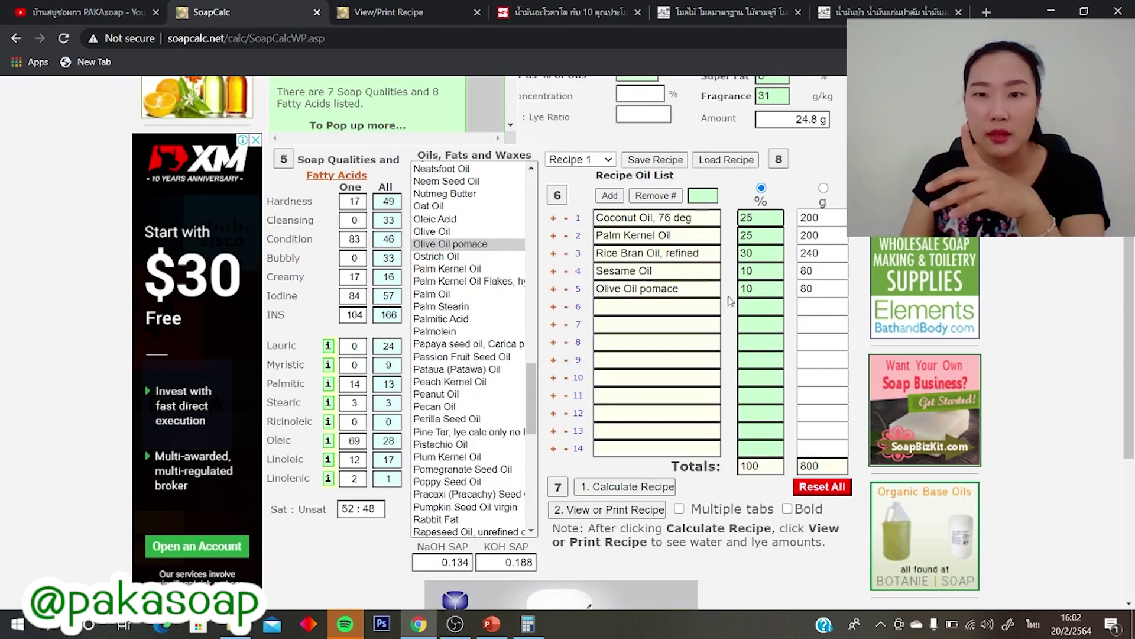
{"action": "left_click", "coordinate": [600, 254]}
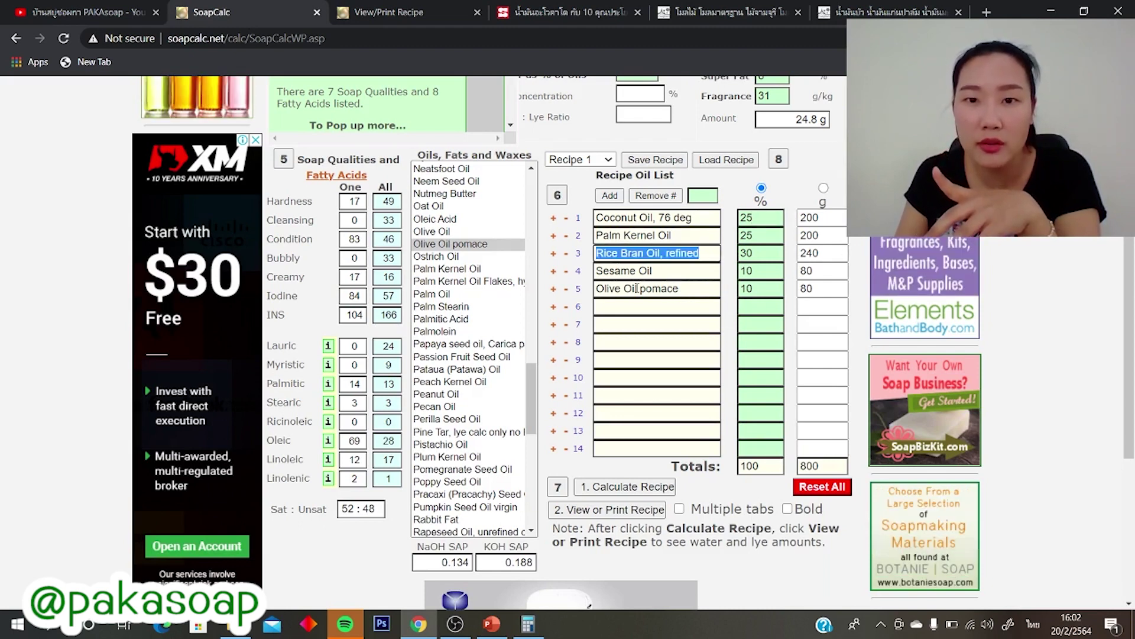
{"action": "left_click", "coordinate": [637, 288]}
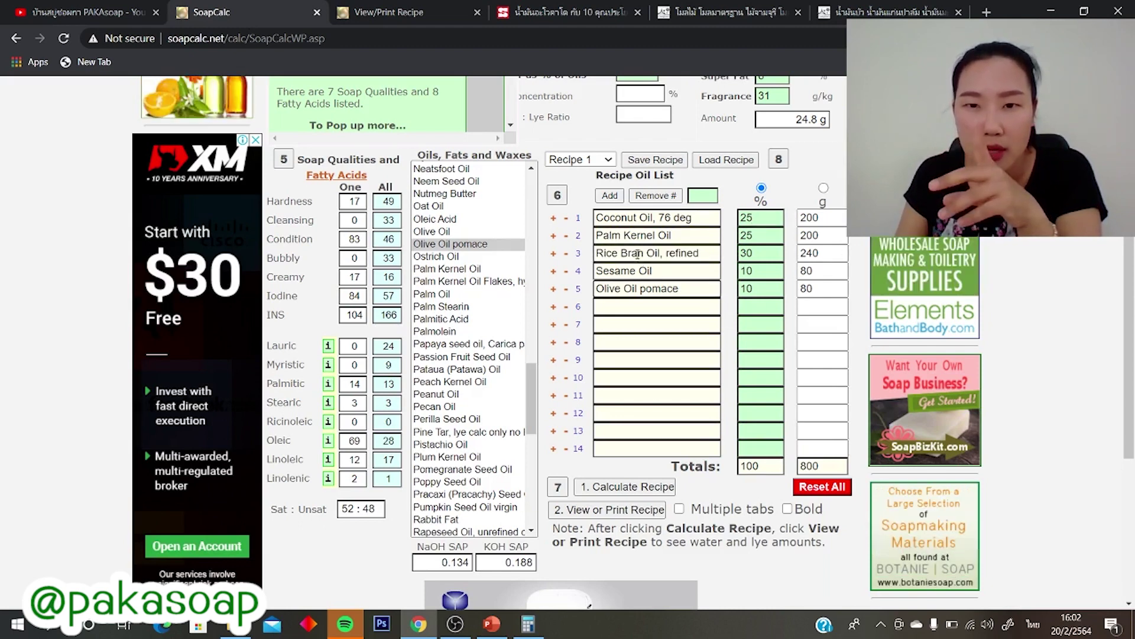
{"action": "left_click", "coordinate": [491, 624]}
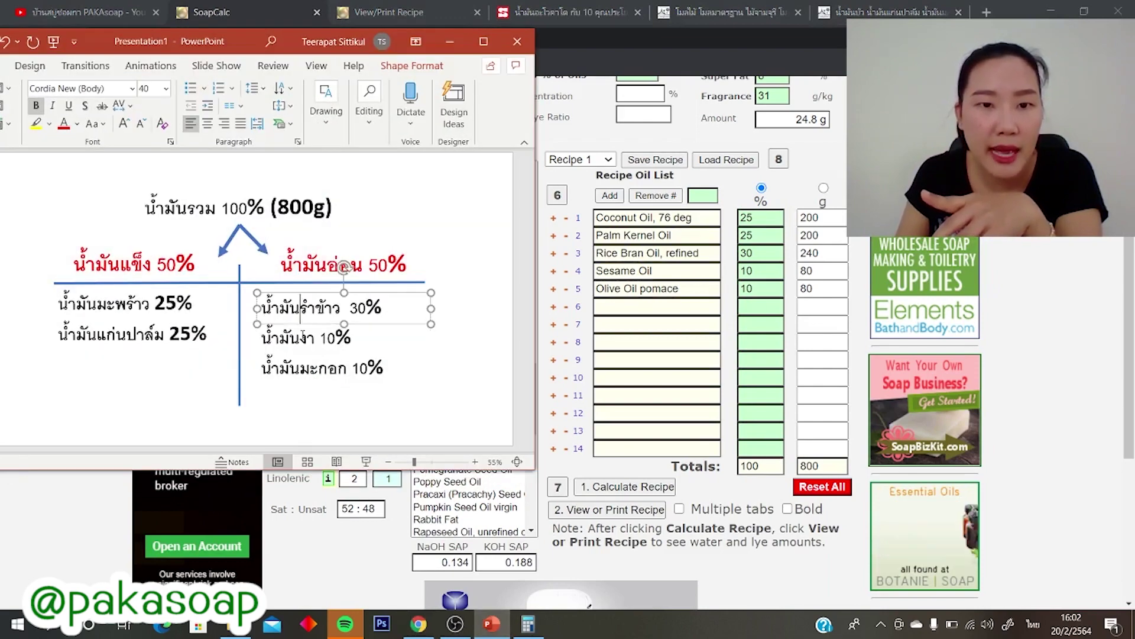
{"action": "left_click", "coordinate": [302, 335]}
{"action": "left_click", "coordinate": [319, 368]}
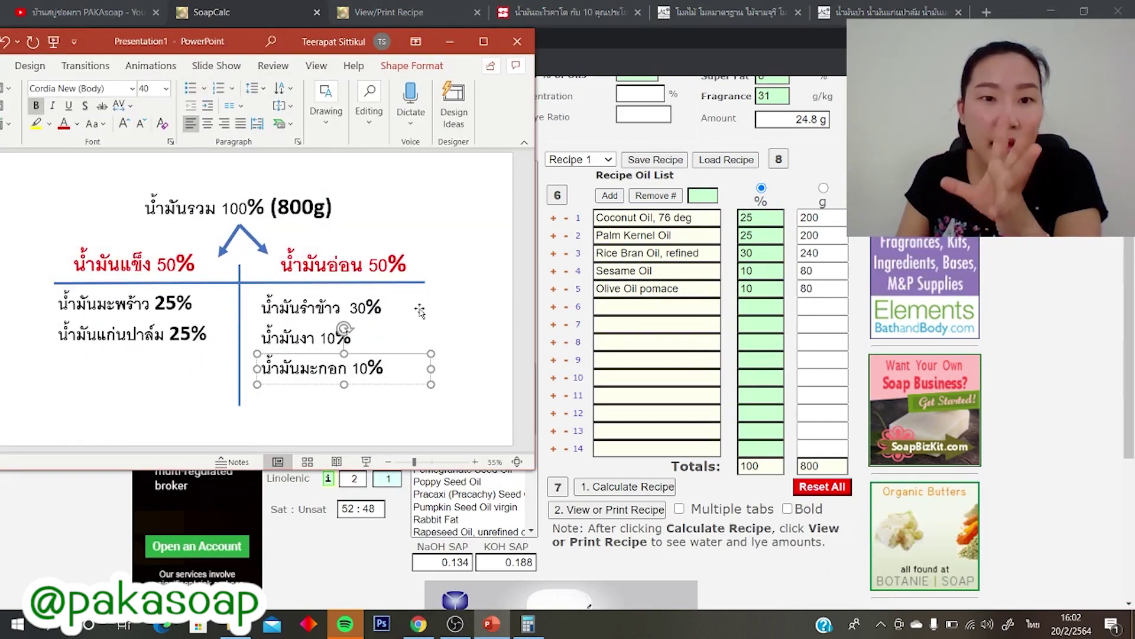
{"action": "left_click", "coordinate": [309, 368]}
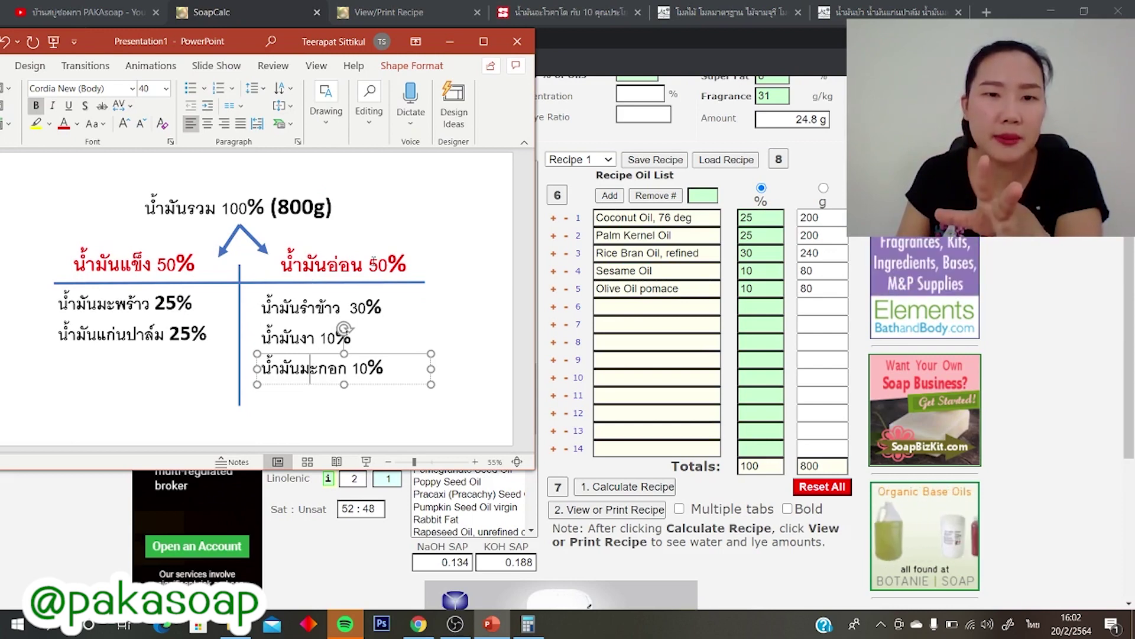
Change the slide's headings to 60% for the soft oils and 40% for the hard oils.
{"action": "left_click", "coordinate": [370, 264]}
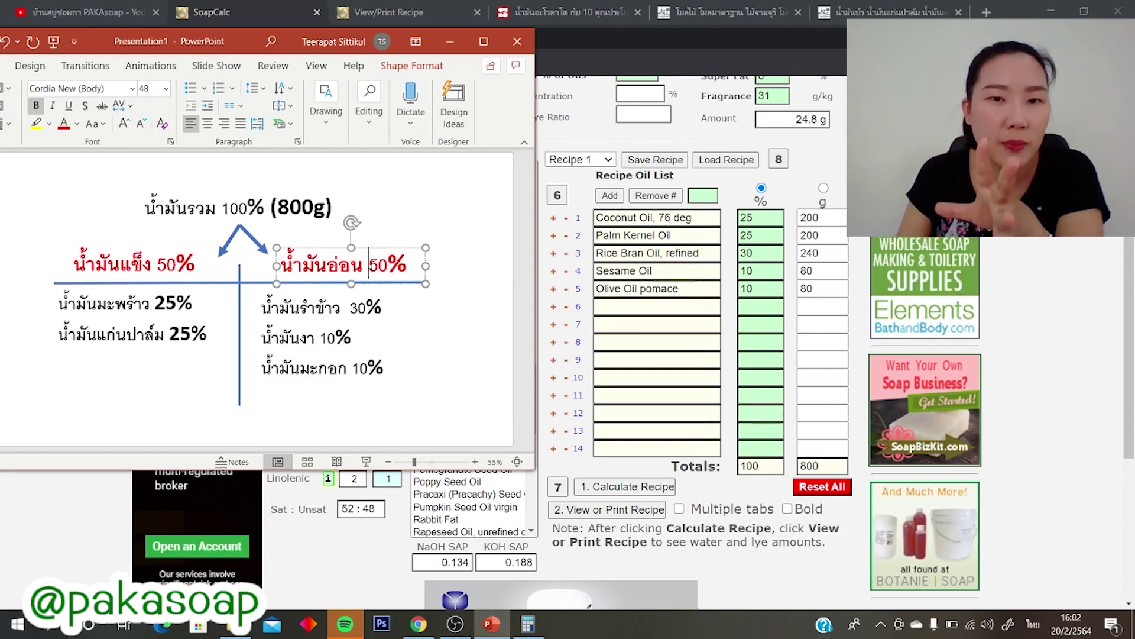
{"action": "left_click_drag", "start_coordinate": [370, 265], "coordinate": [379, 265]}
{"action": "type", "text": "6"}
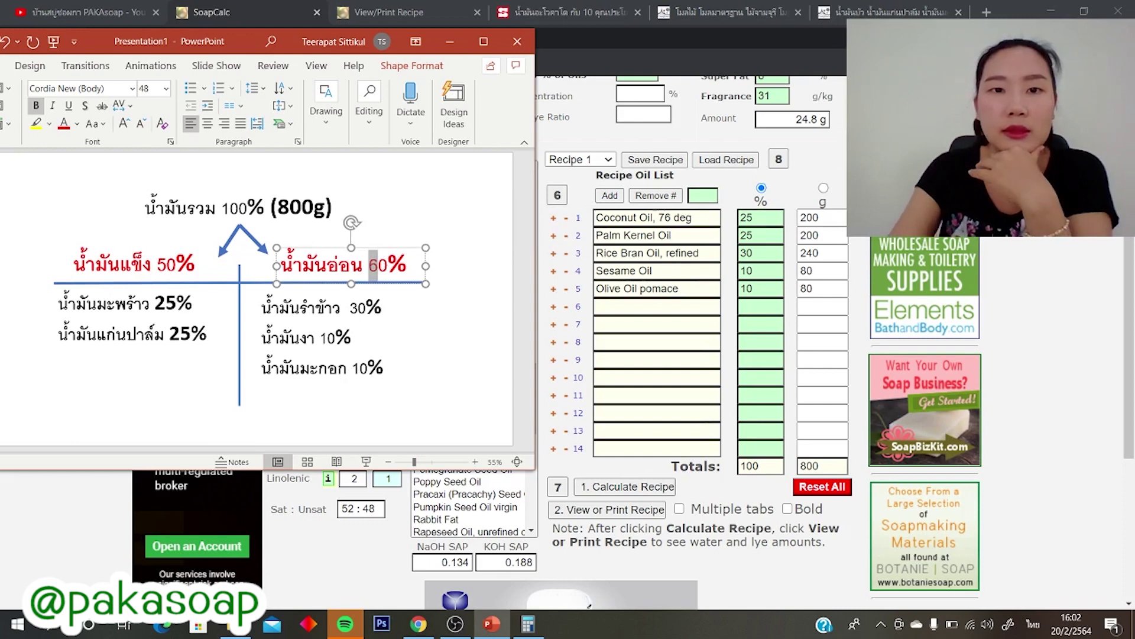
{"action": "left_click_drag", "start_coordinate": [157, 263], "coordinate": [166, 263]}
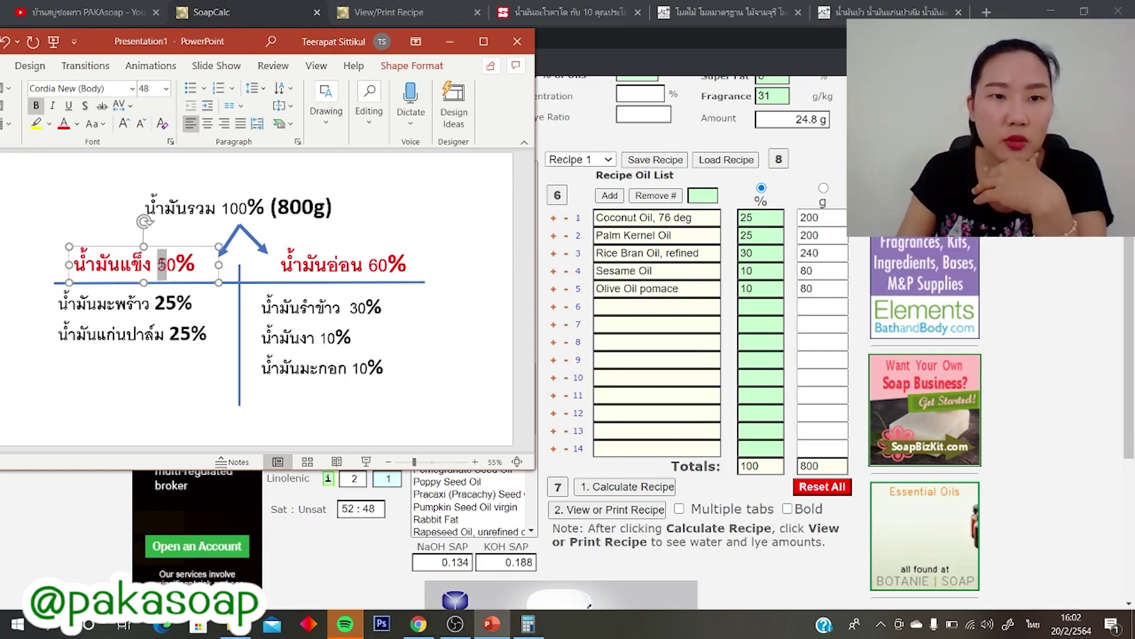
{"action": "type", "text": "4"}
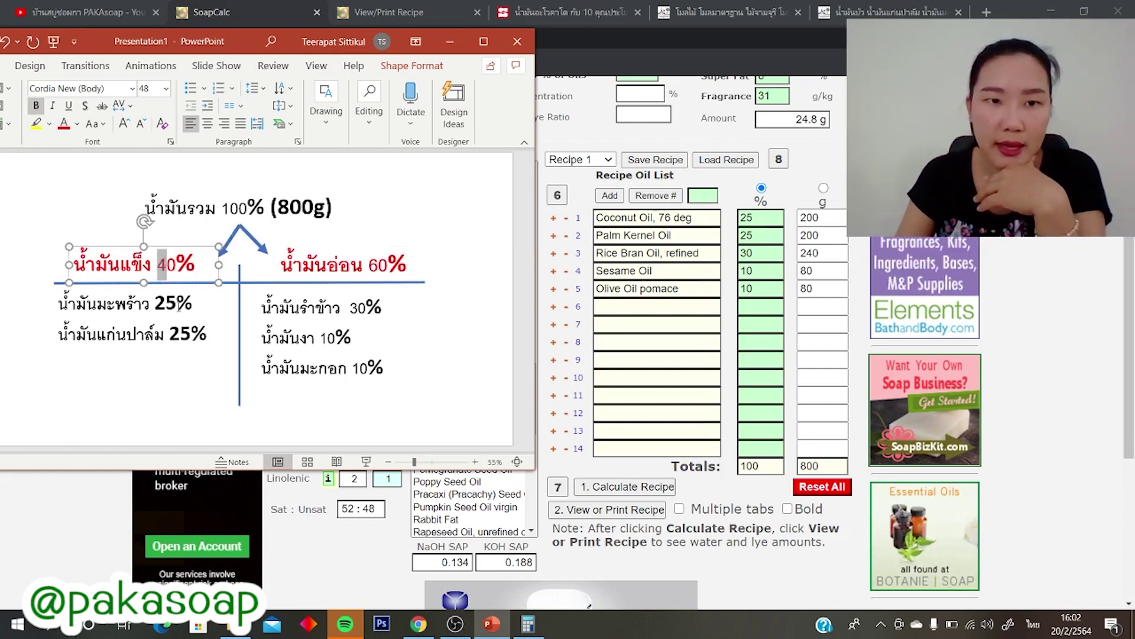
Set both hard oils on the slide, coconut oil and palm kernel oil, to 20% each.
{"action": "left_click", "coordinate": [167, 304]}
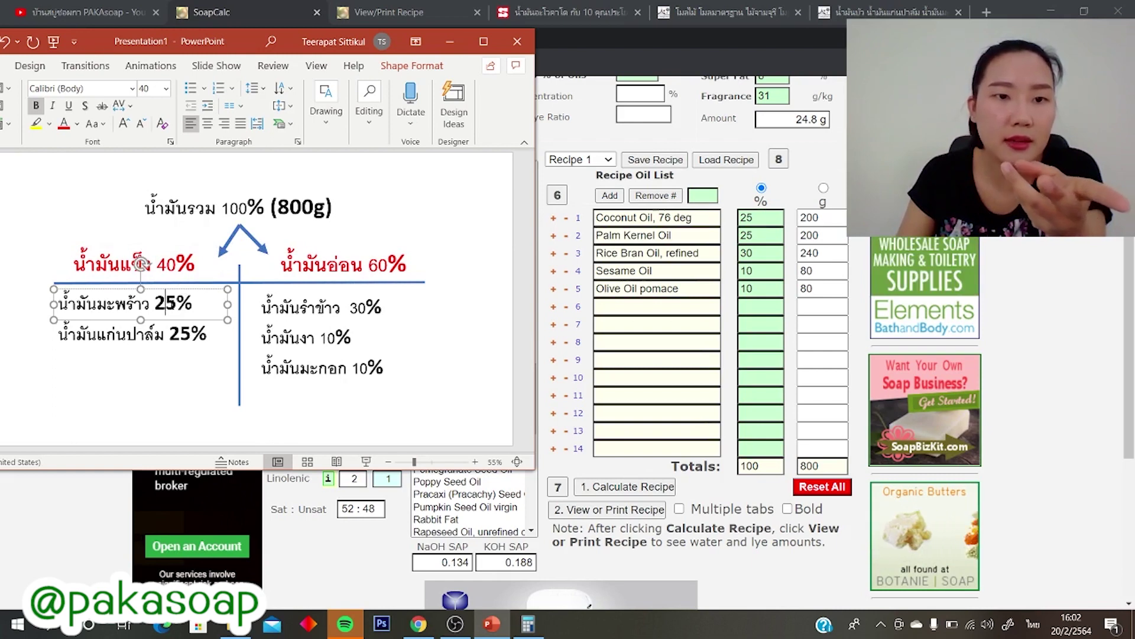
{"action": "left_click_drag", "start_coordinate": [166, 304], "coordinate": [177, 304]}
{"action": "type", "text": "0"}
{"action": "left_click", "coordinate": [181, 335]}
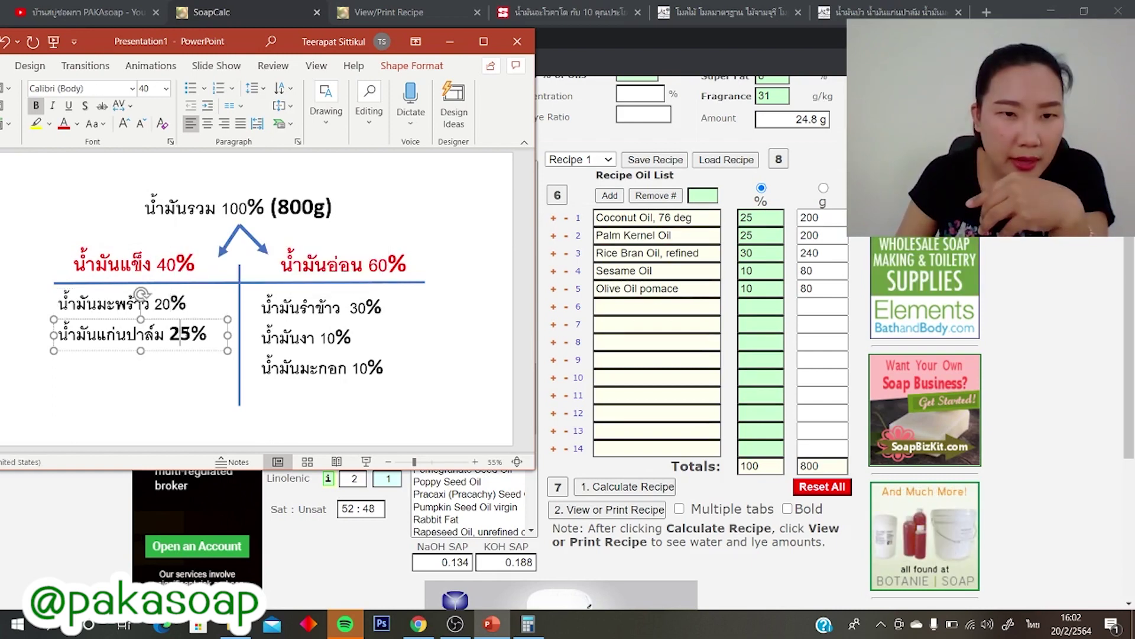
{"action": "key", "text": "BackSpace"}
{"action": "key", "text": "BackSpace"}
{"action": "type", "text": "20"}
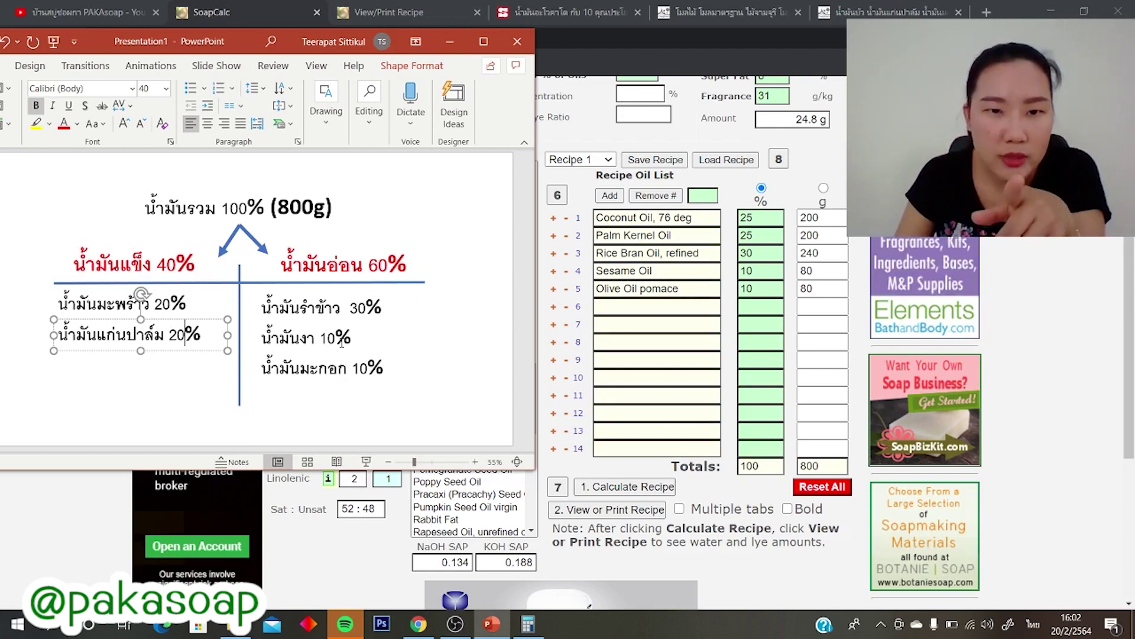
Set the olive oil on the slide to 20%.
{"action": "left_click", "coordinate": [358, 307]}
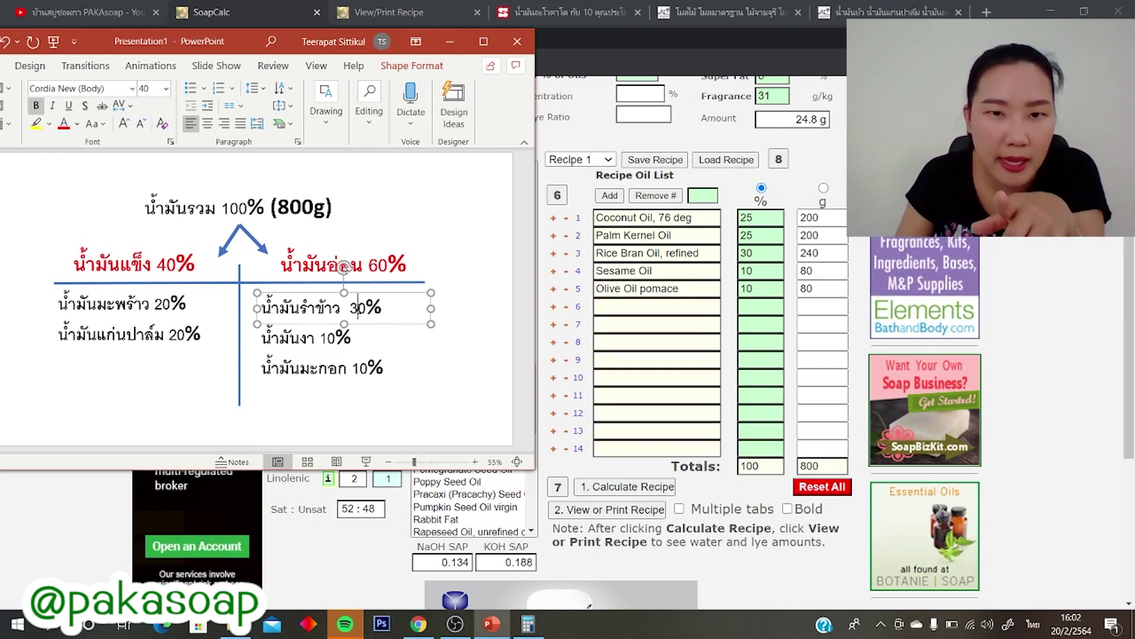
{"action": "left_click", "coordinate": [360, 371]}
{"action": "left_click_drag", "start_coordinate": [360, 370], "coordinate": [354, 370]}
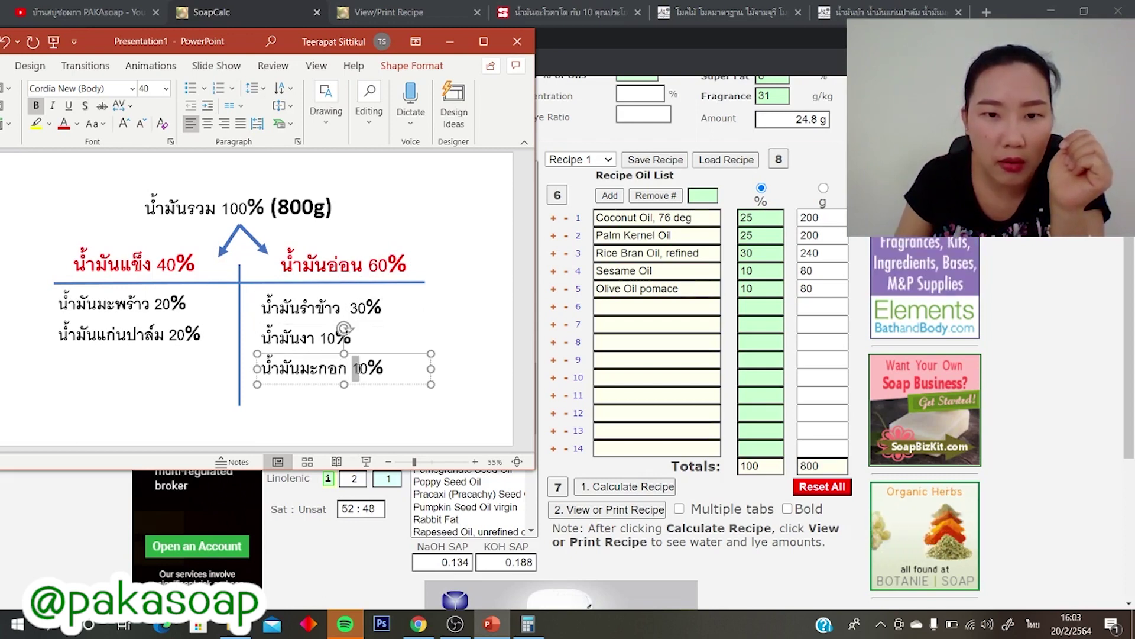
{"action": "key", "text": "BackSpace"}
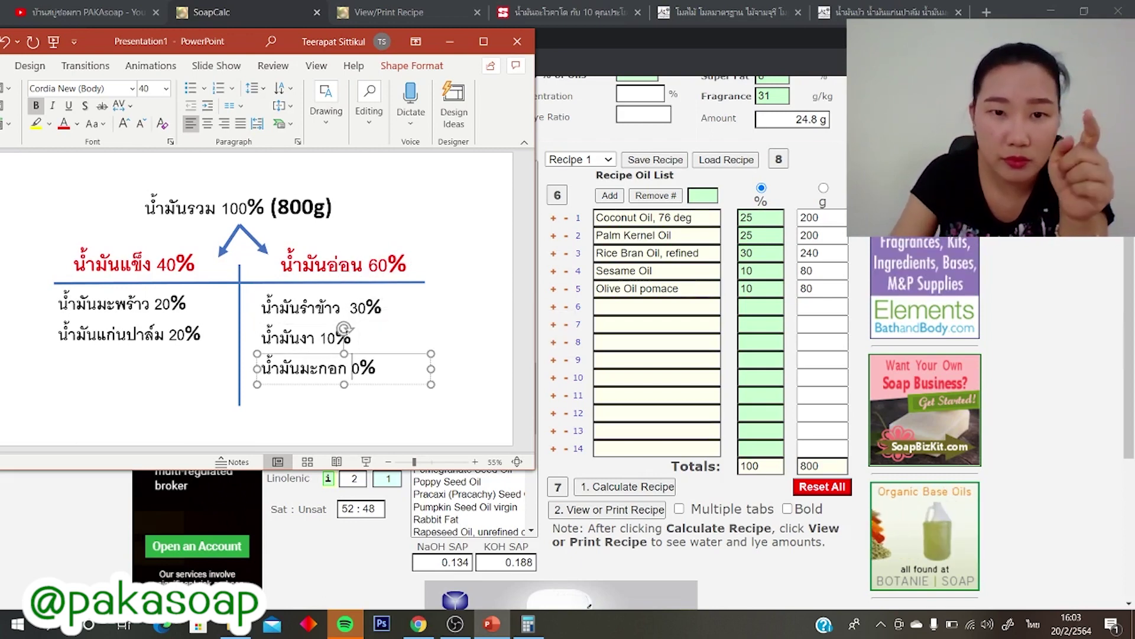
{"action": "type", "text": "2"}
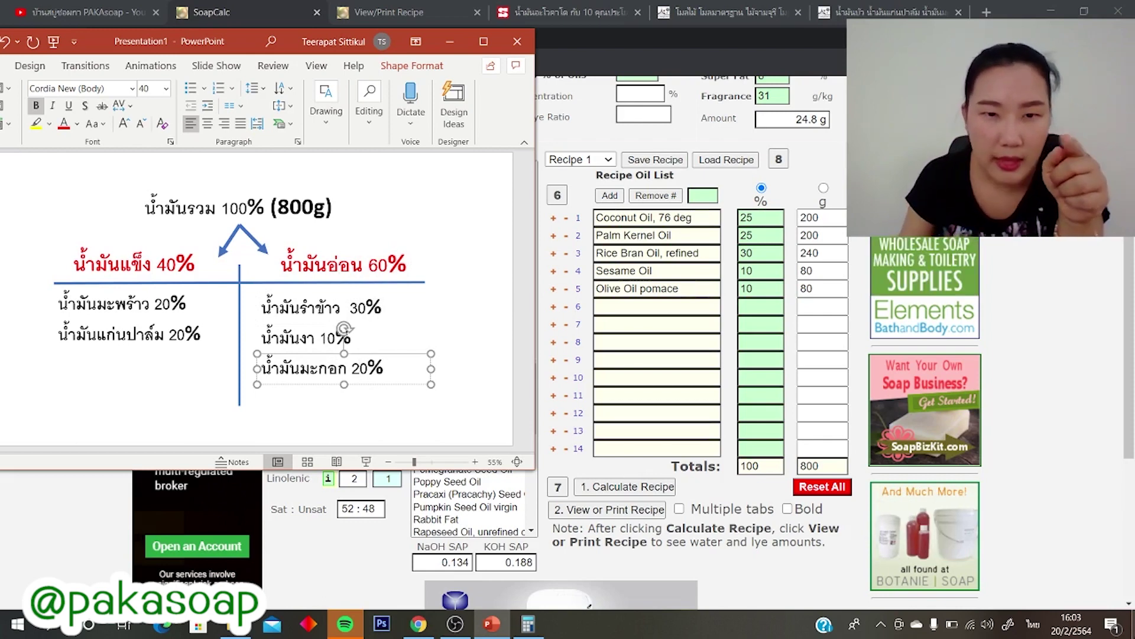
{"action": "key", "text": "Escape"}
{"action": "key", "text": "Tab"}
{"action": "key", "text": "Tab"}
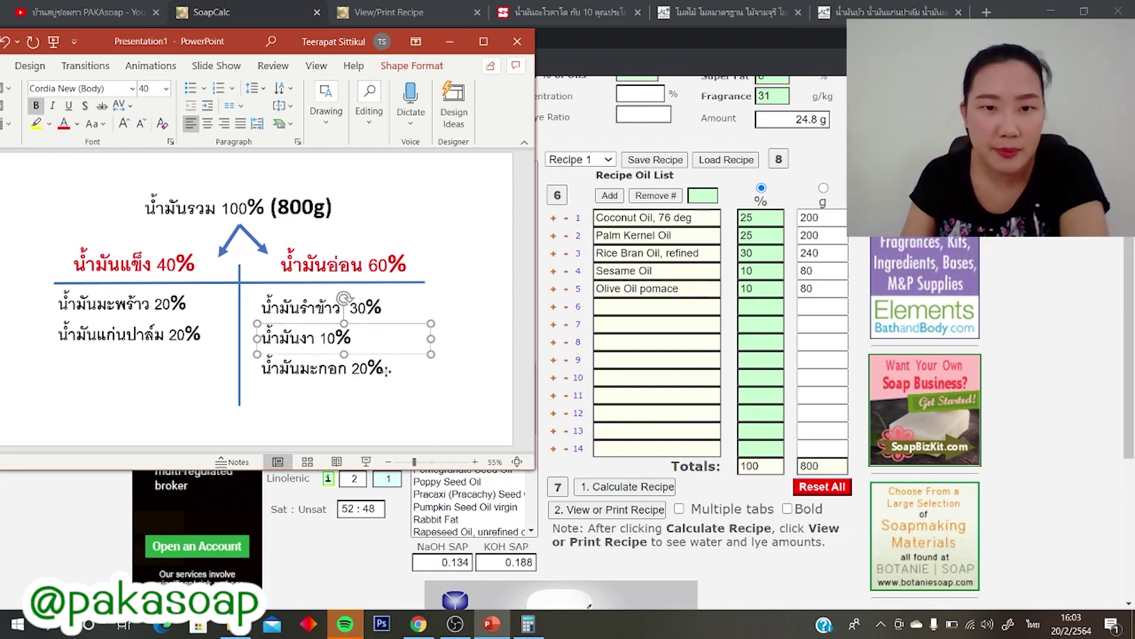
{"action": "key", "text": "Tab"}
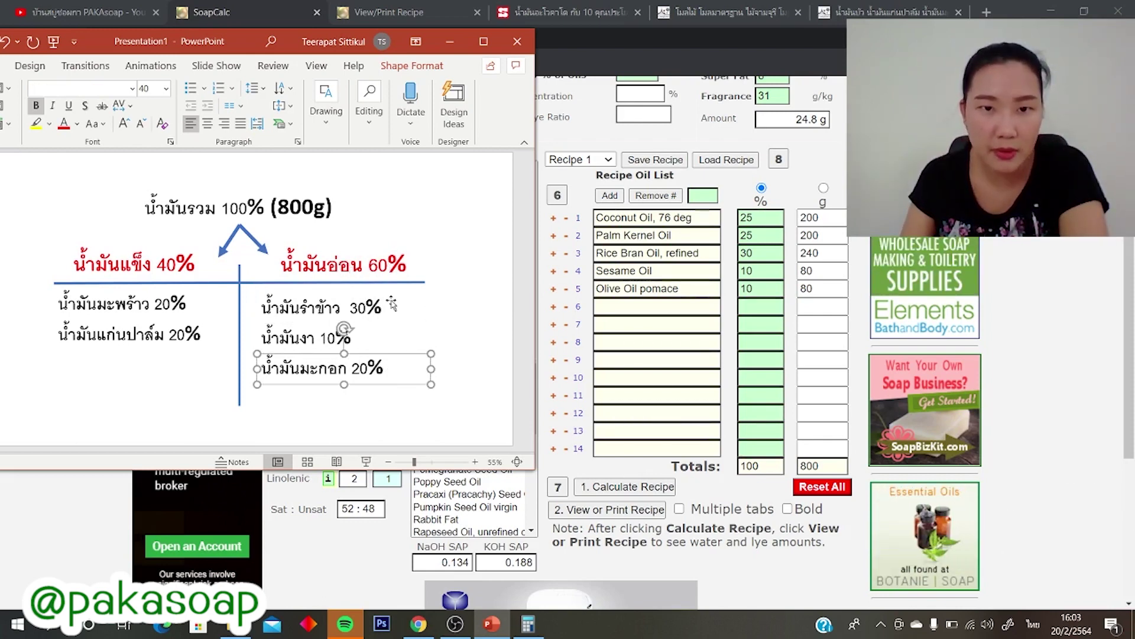
Check the slide's percentages for palm kernel, rice bran, sesame and olive oil.
{"action": "left_click", "coordinate": [365, 307]}
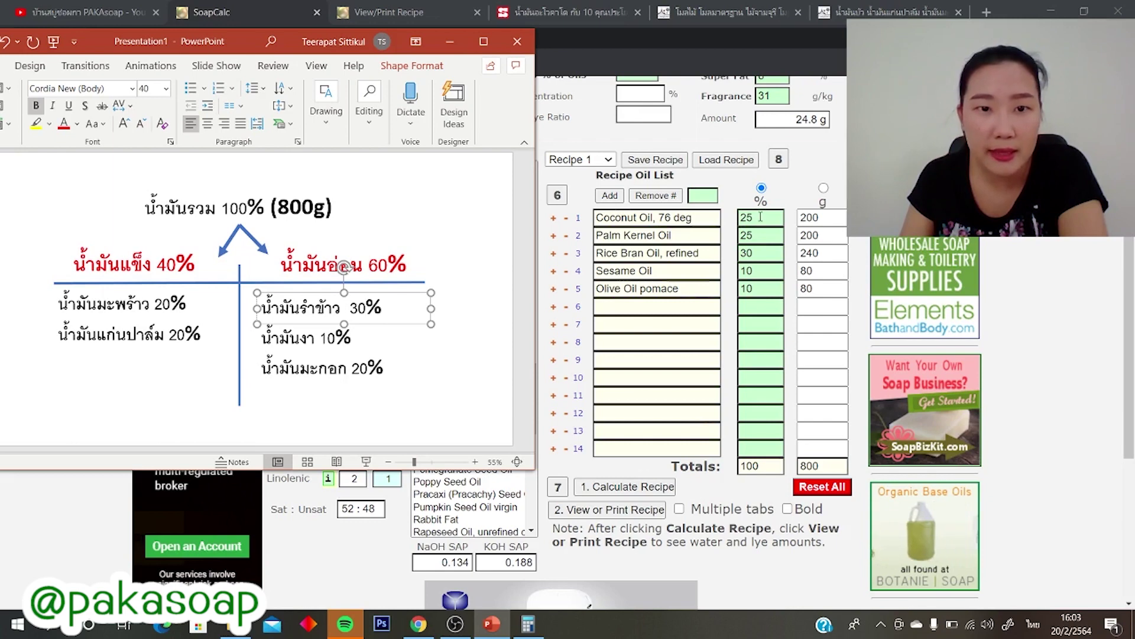
{"action": "left_click", "coordinate": [178, 337]}
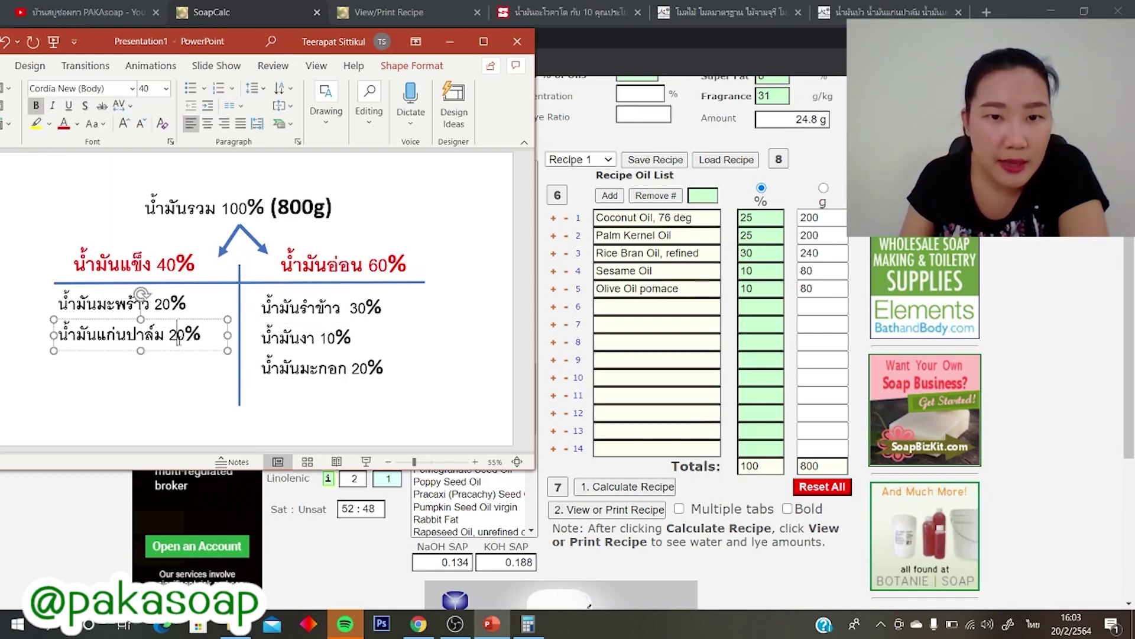
{"action": "left_click", "coordinate": [308, 303]}
{"action": "left_click", "coordinate": [331, 337]}
{"action": "left_click", "coordinate": [388, 369]}
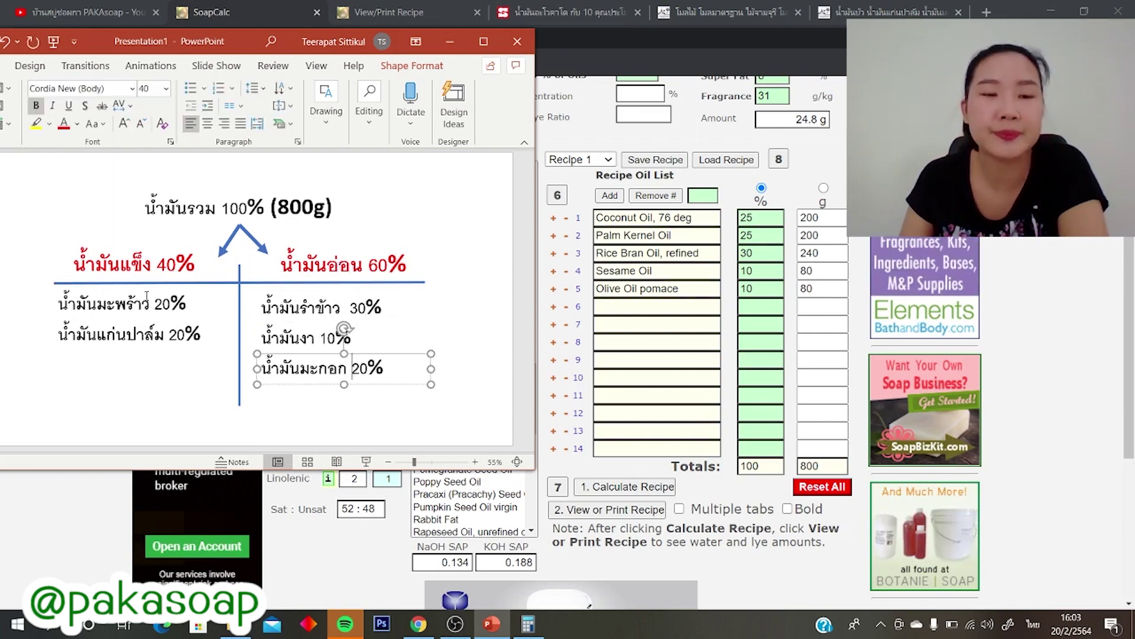
In SoapCalc's Recipe Oil List, set Coconut Oil, Palm Kernel Oil and Olive Oil pomace to 20% each.
{"action": "left_click", "coordinate": [763, 214]}
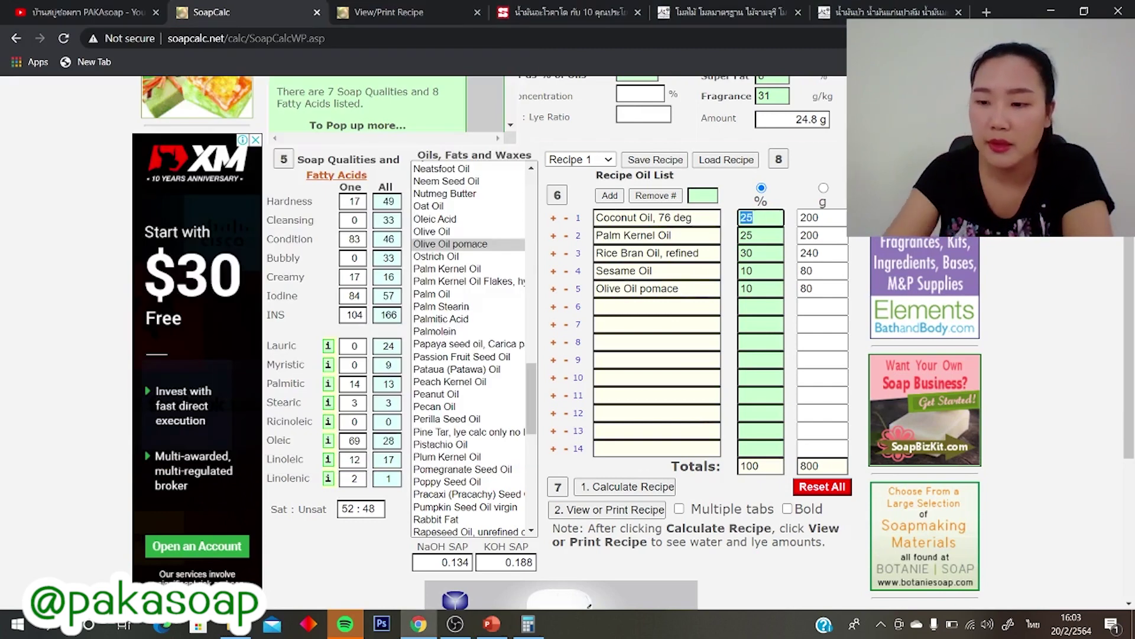
{"action": "type", "text": "20"}
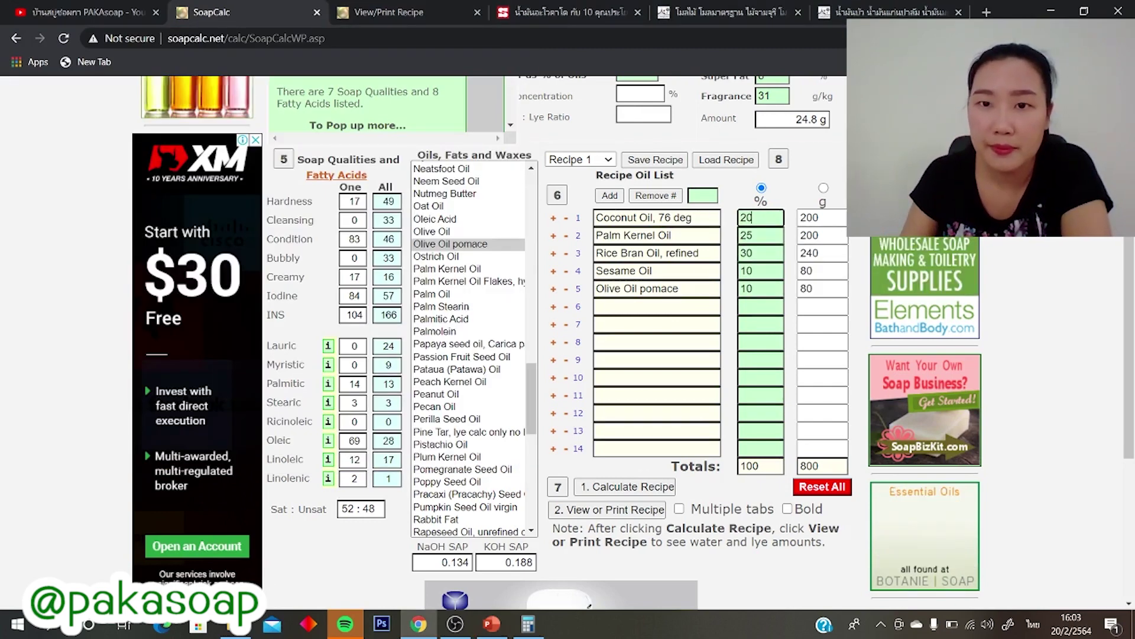
{"action": "key", "text": "Tab"}
{"action": "type", "text": "20"}
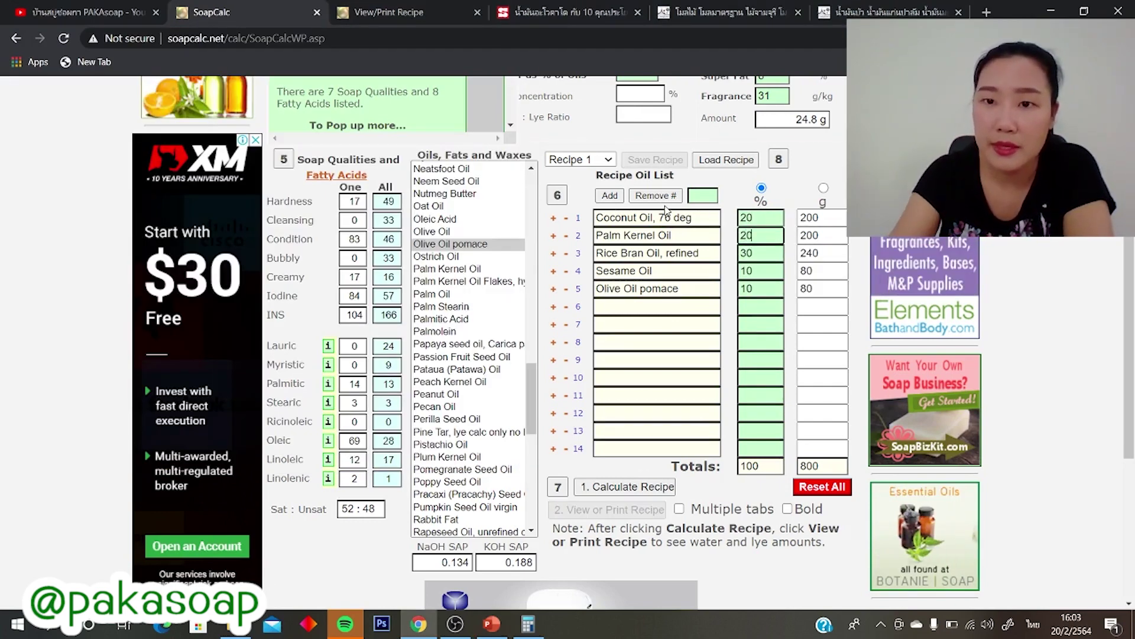
{"action": "key", "text": "Tab"}
{"action": "key", "text": "Tab"}
{"action": "key", "text": "Tab"}
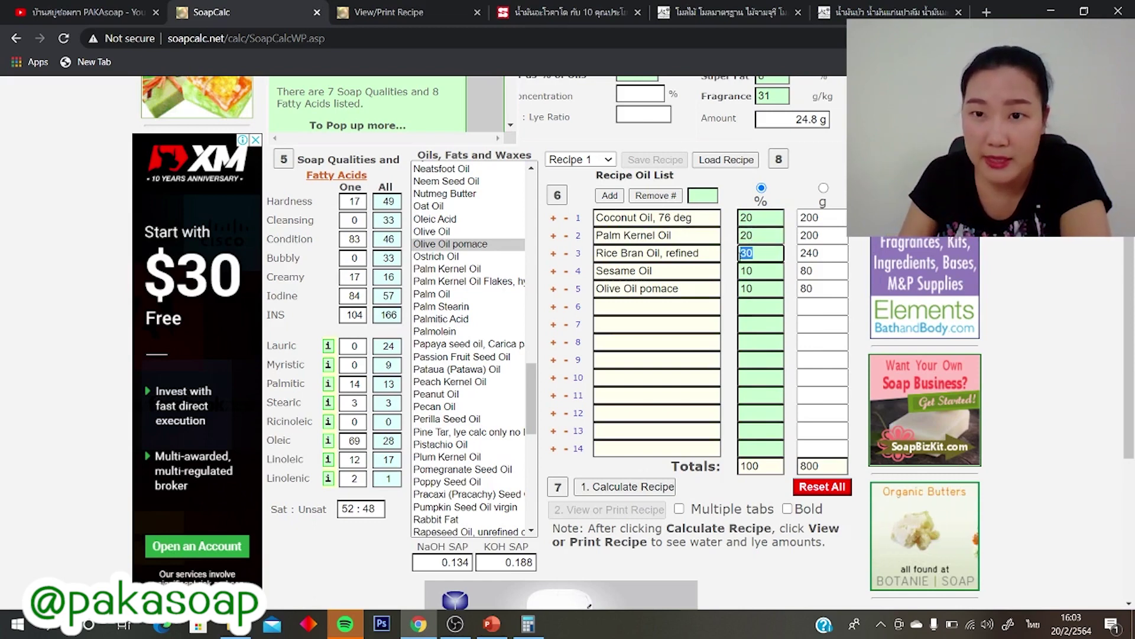
{"action": "type", "text": "20"}
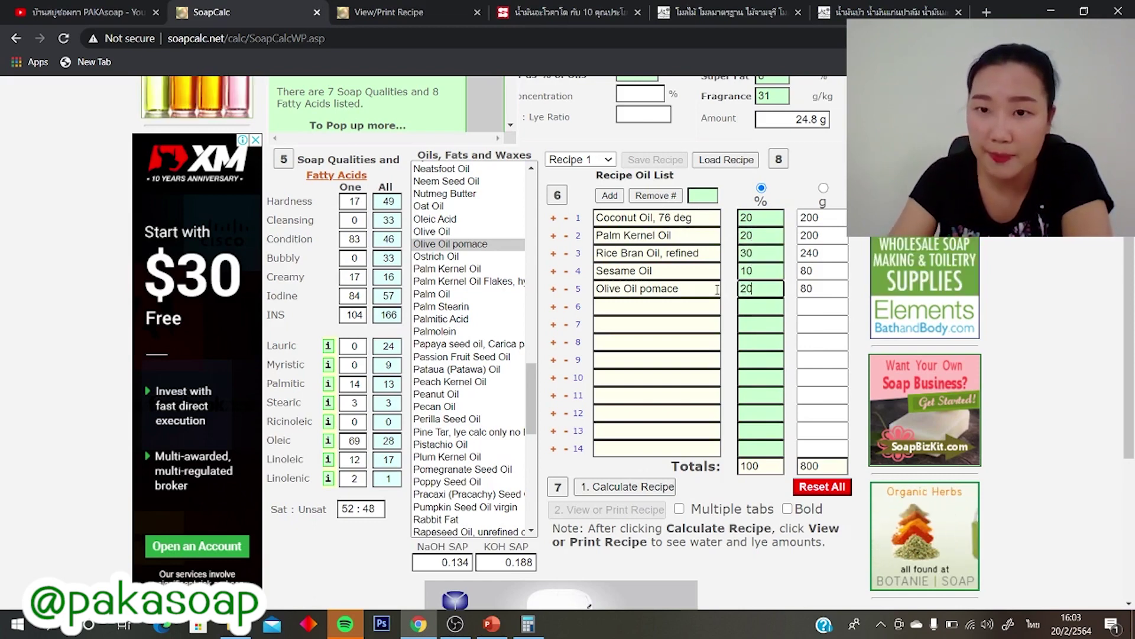
Check the Recipe Oil List percentages against the PowerPoint slide and return to the SoapCalc calculator.
{"action": "left_click", "coordinate": [501, 626]}
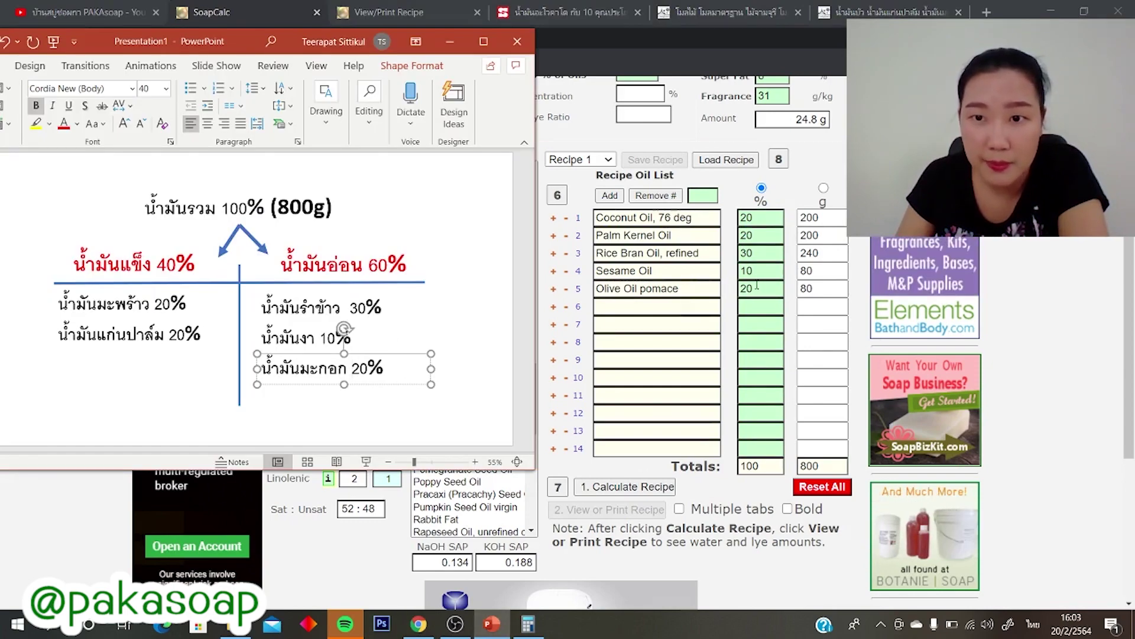
{"action": "left_click", "coordinate": [450, 42]}
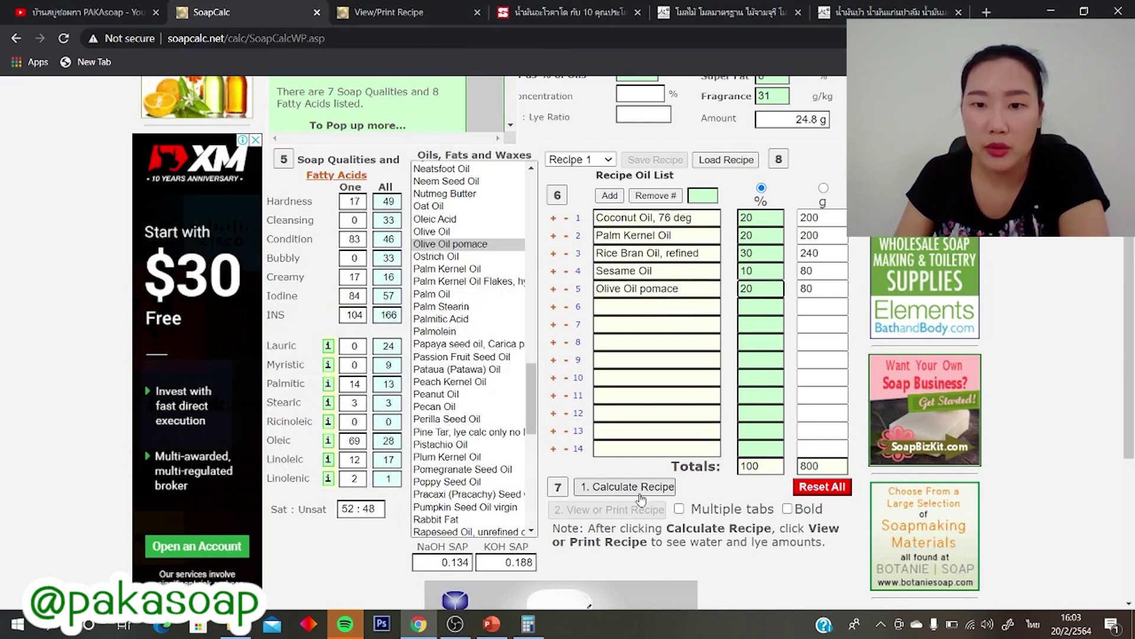
{"action": "left_click", "coordinate": [641, 492]}
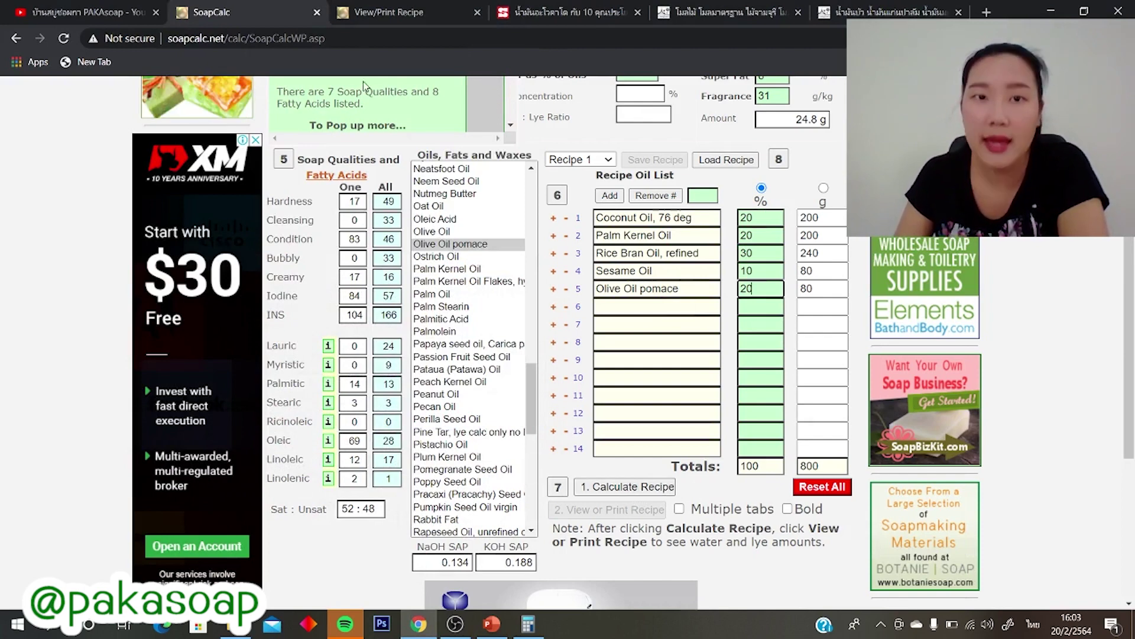
Check the original recipe's Hardness value in the recipe view and return to the SoapCalc calculator.
{"action": "left_click", "coordinate": [369, 16]}
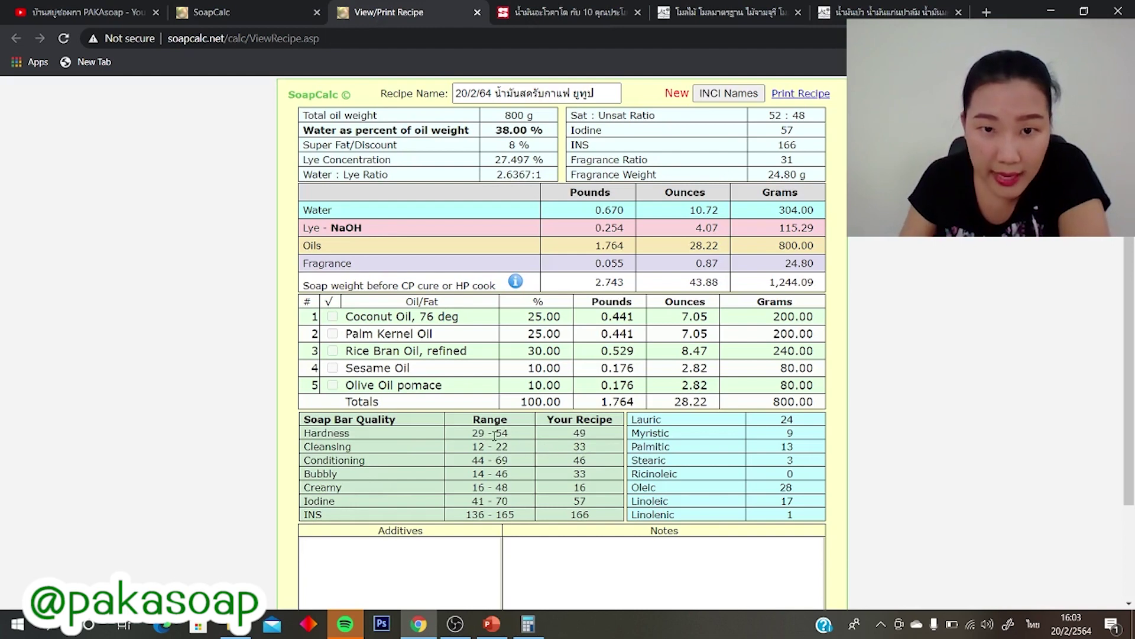
{"action": "left_click_drag", "start_coordinate": [578, 433], "coordinate": [594, 436]}
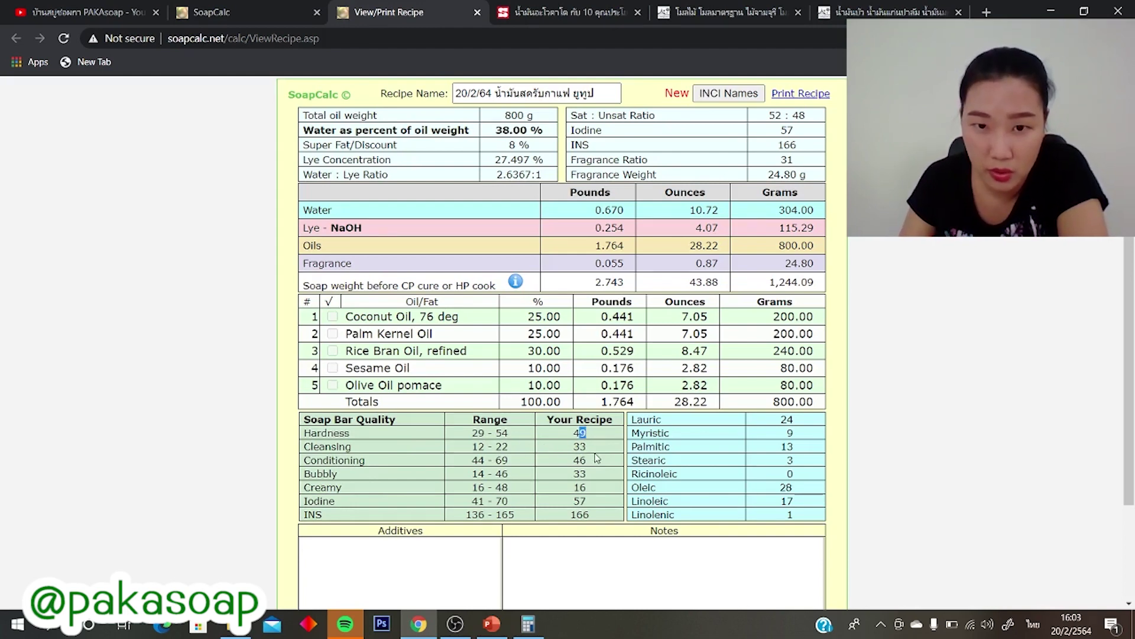
{"action": "left_click", "coordinate": [284, 12]}
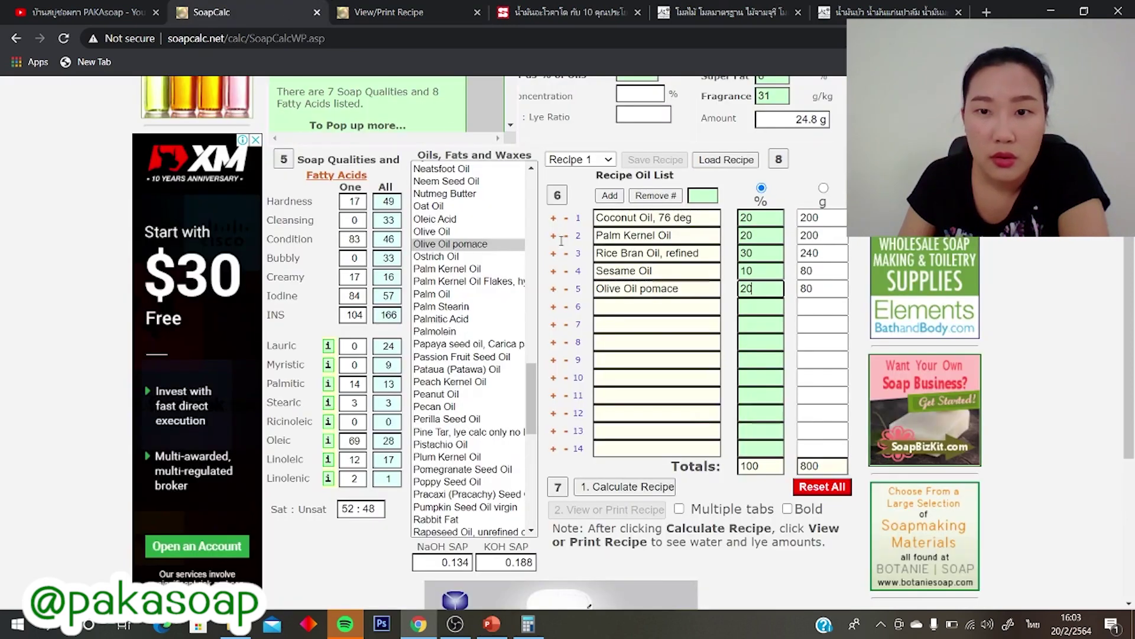
Calculate the rebalanced recipe, open its recipe view and examine the Hardness and Conditioning values under Soap Bar Quality.
{"action": "left_click", "coordinate": [625, 493]}
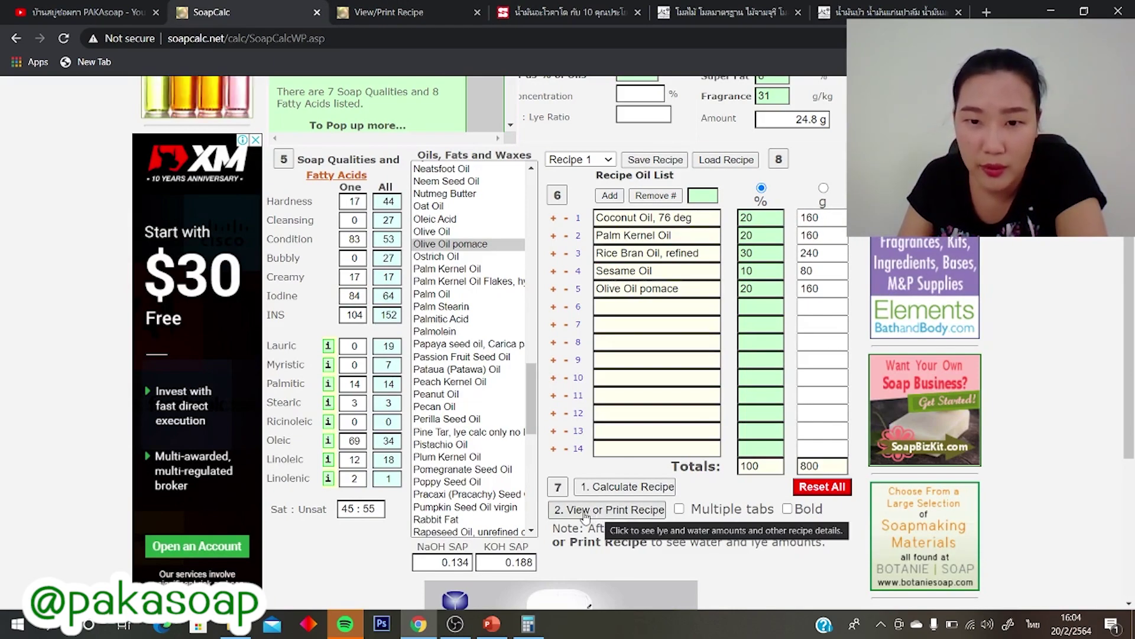
{"action": "left_click", "coordinate": [585, 516]}
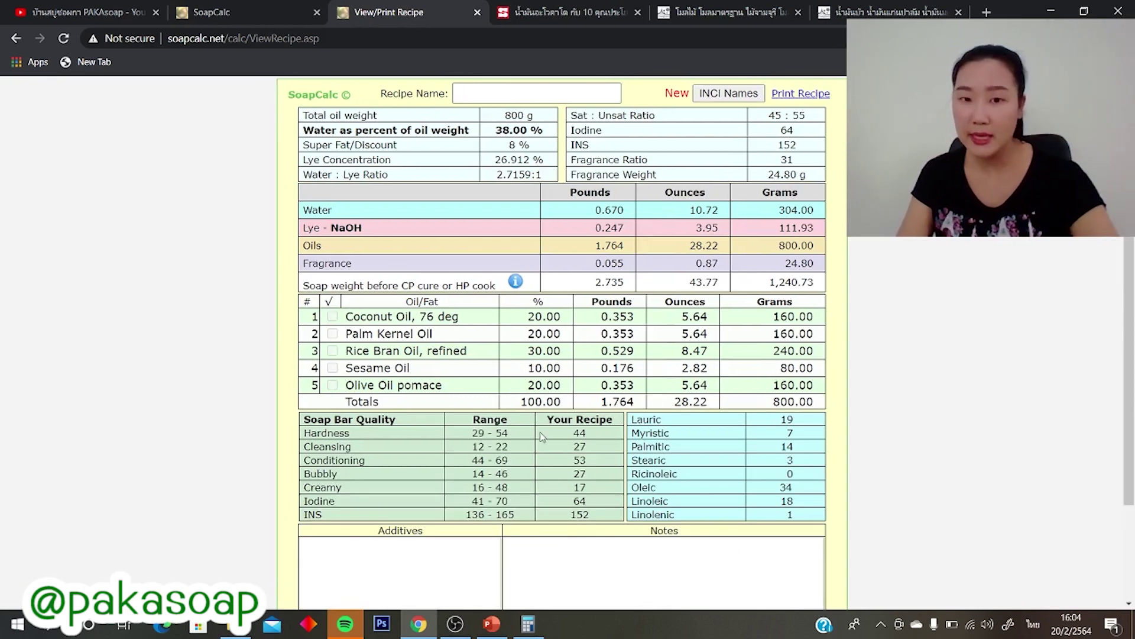
{"action": "left_click_drag", "start_coordinate": [317, 433], "coordinate": [379, 440]}
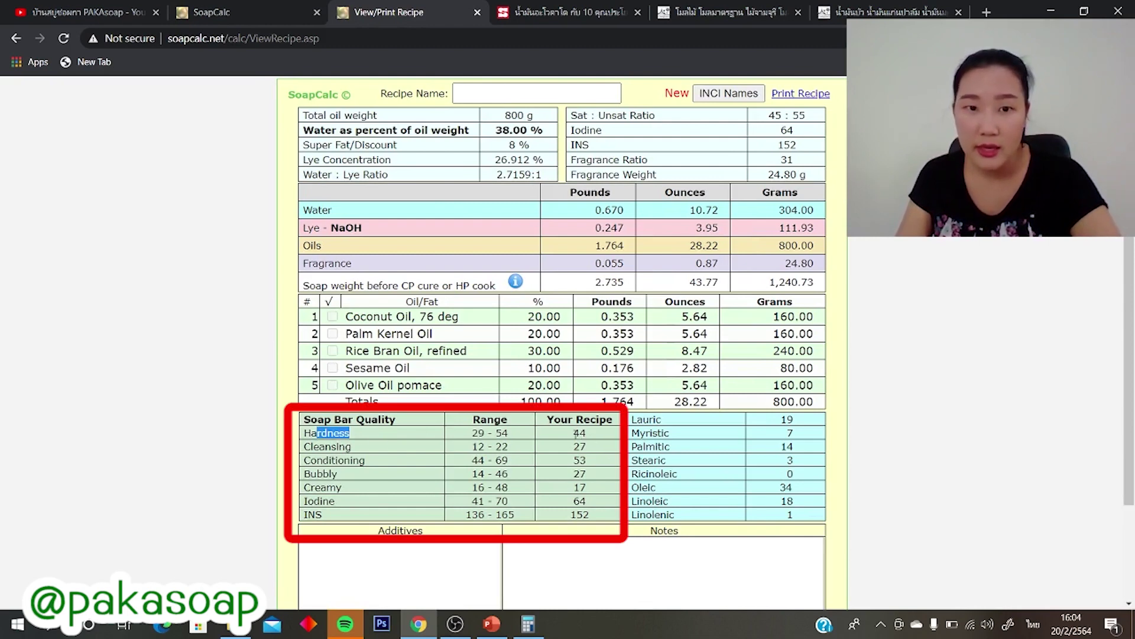
{"action": "left_click_drag", "start_coordinate": [572, 434], "coordinate": [590, 439]}
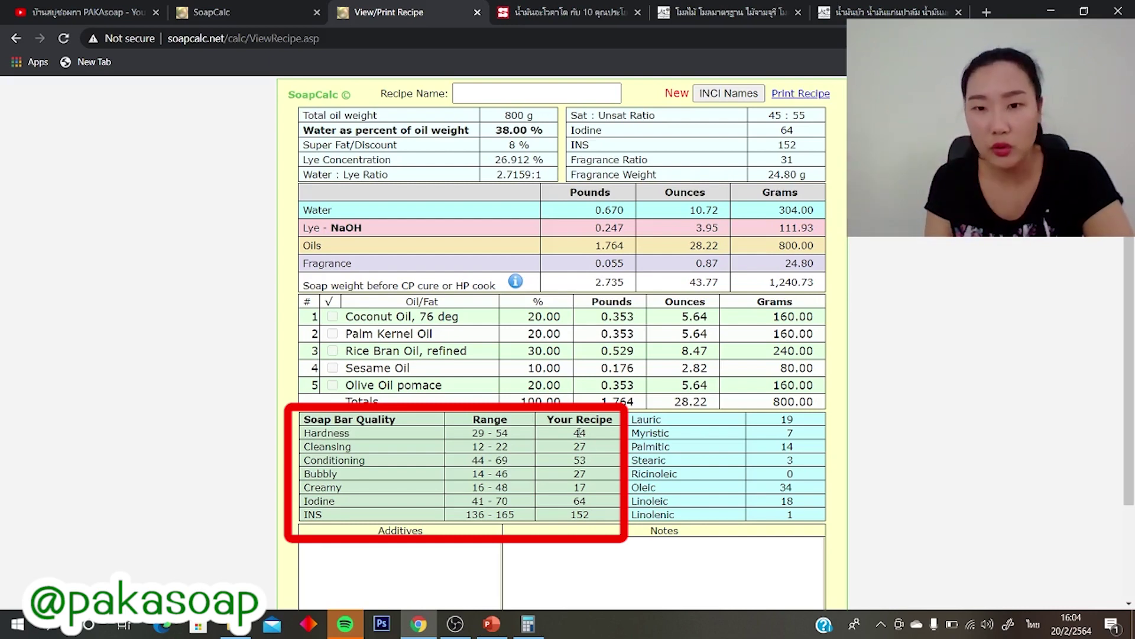
{"action": "double_click", "coordinate": [334, 462]}
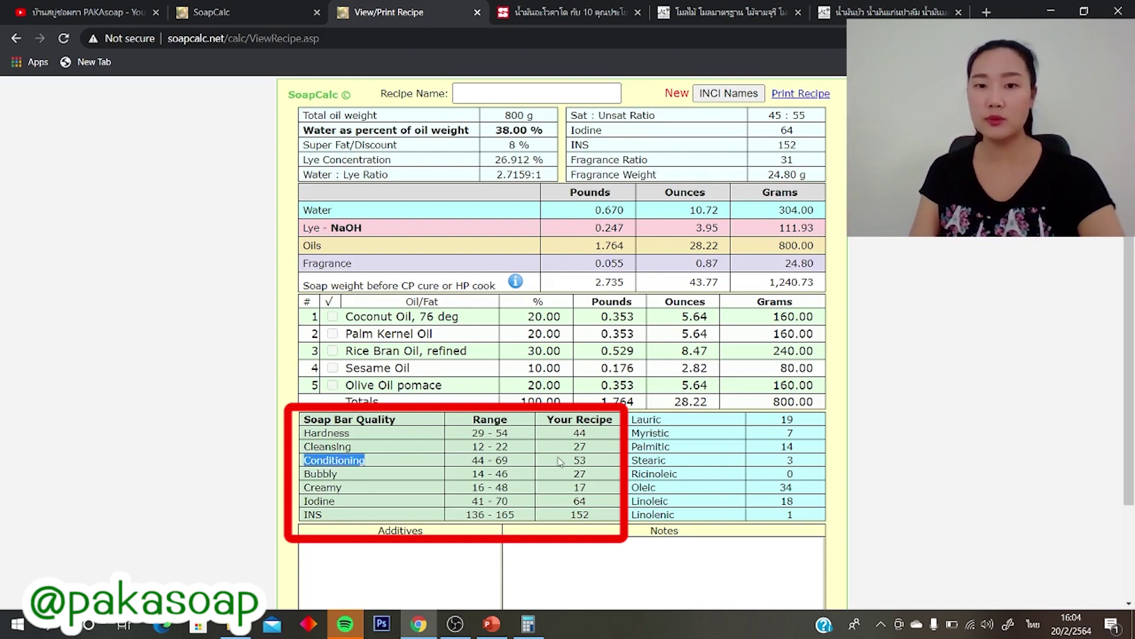
{"action": "double_click", "coordinate": [578, 460]}
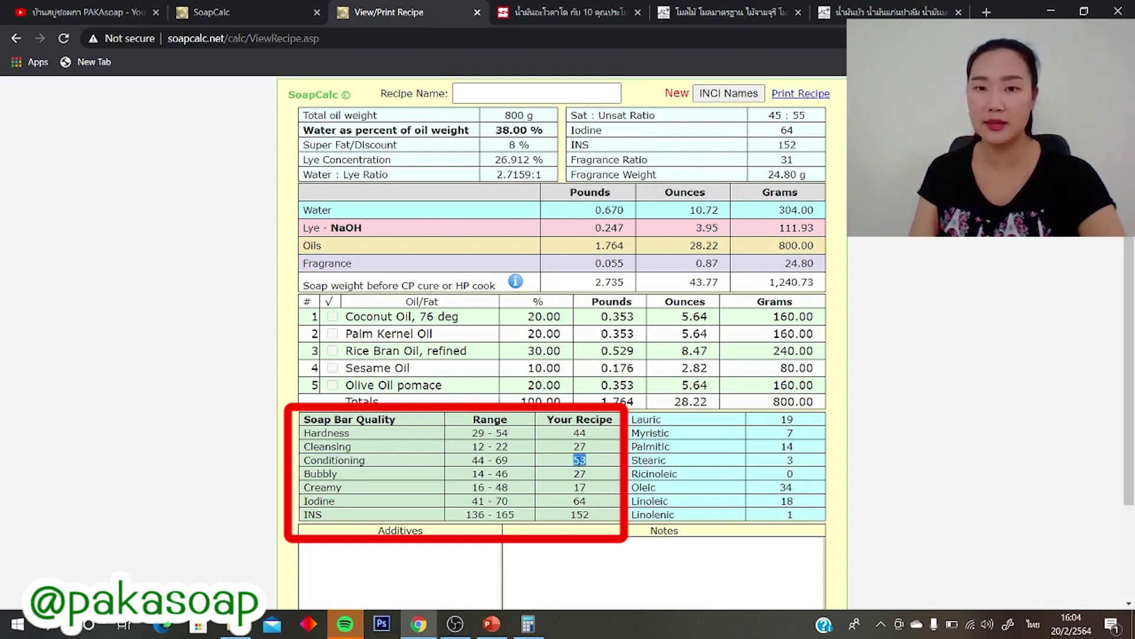
{"action": "left_click", "coordinate": [615, 469]}
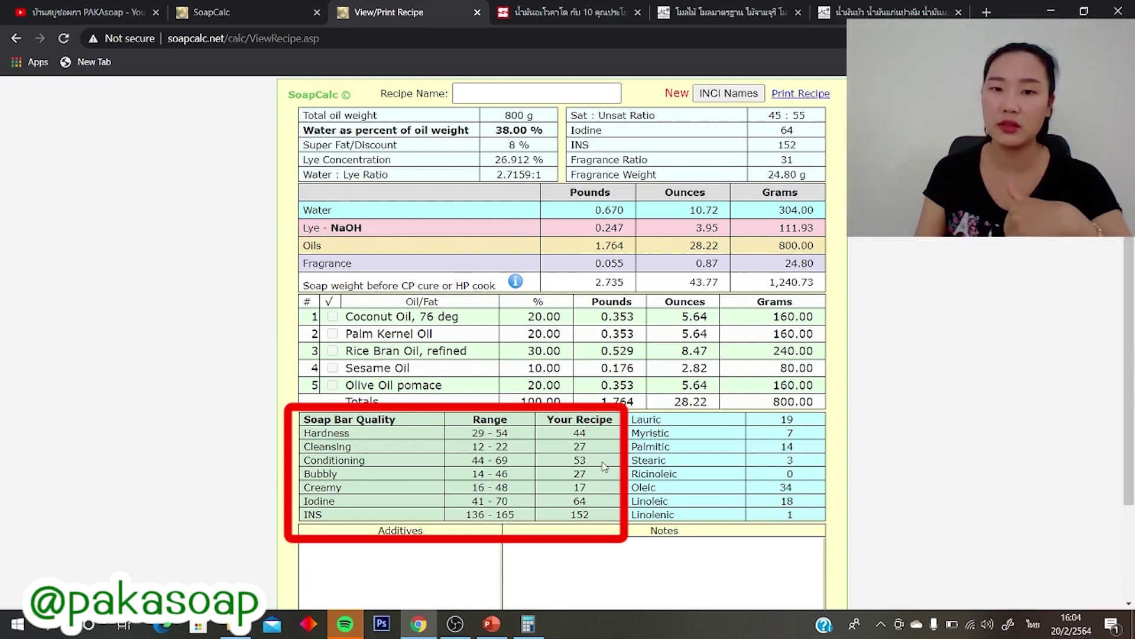
Review the gram weights and percentages of the oils in the recipe view and return to the calculator.
{"action": "left_click", "coordinate": [231, 17]}
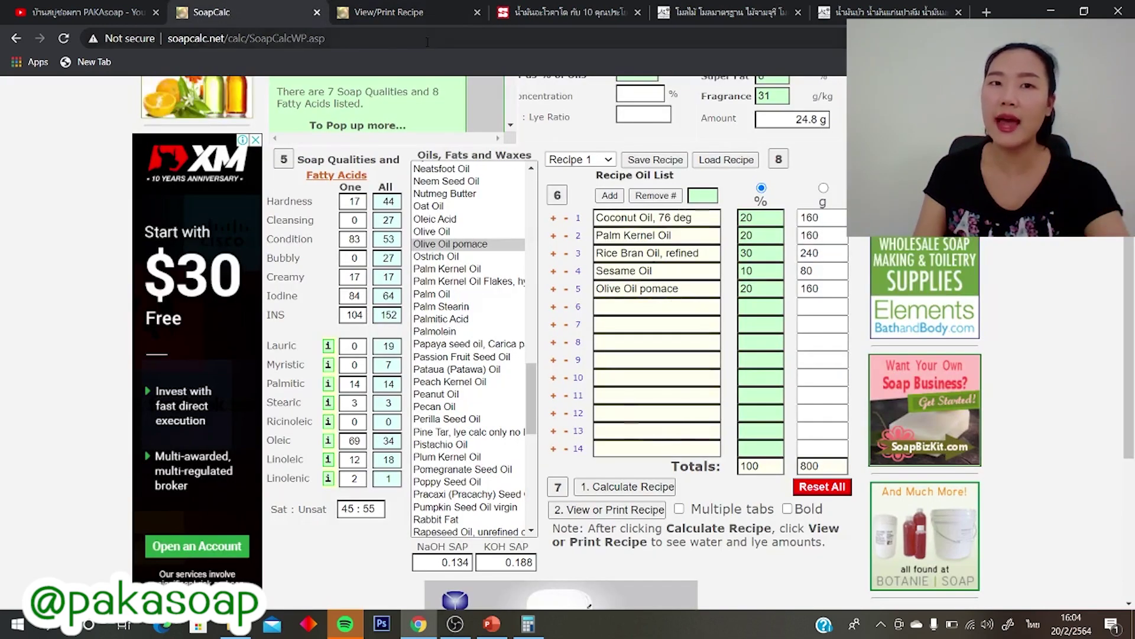
{"action": "left_click", "coordinate": [387, 12]}
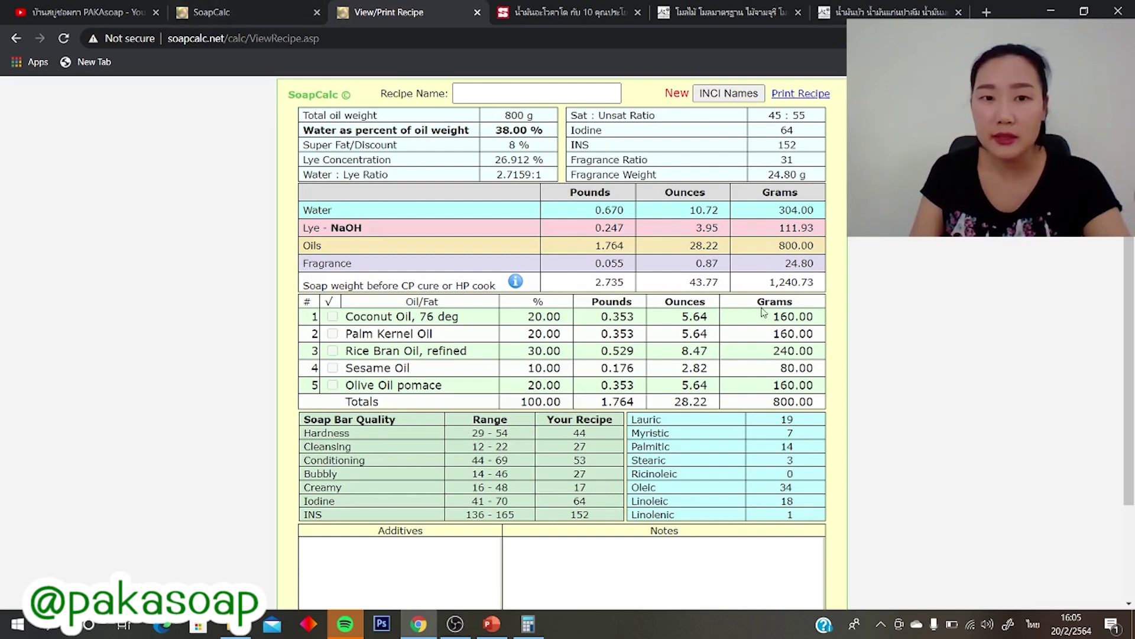
{"action": "left_click_drag", "start_coordinate": [773, 319], "coordinate": [798, 335]}
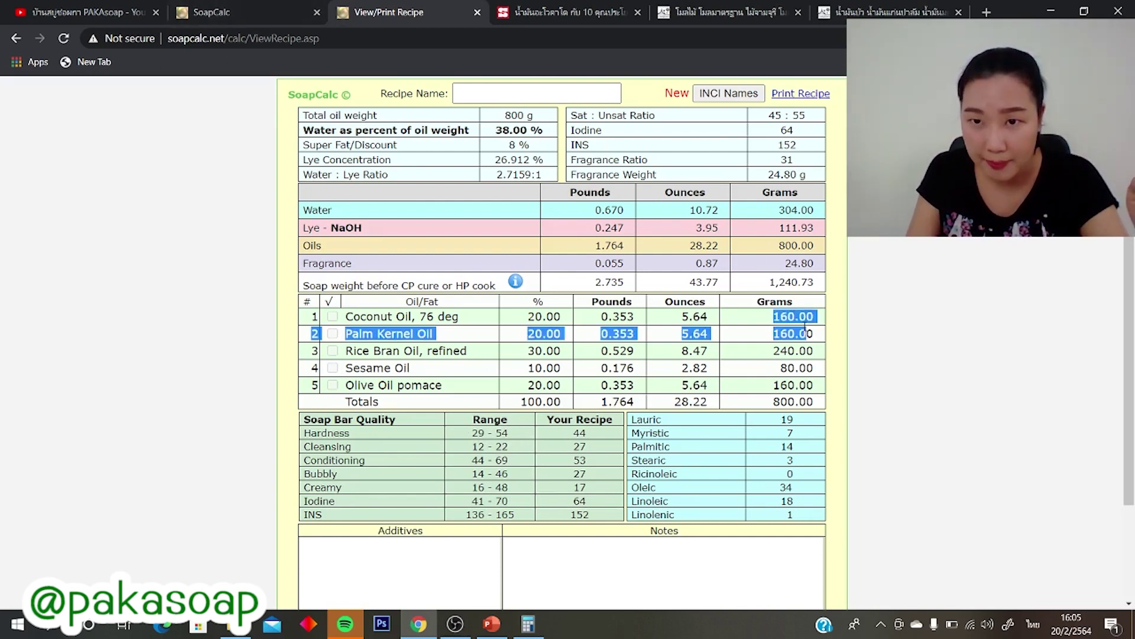
{"action": "left_click", "coordinate": [799, 336]}
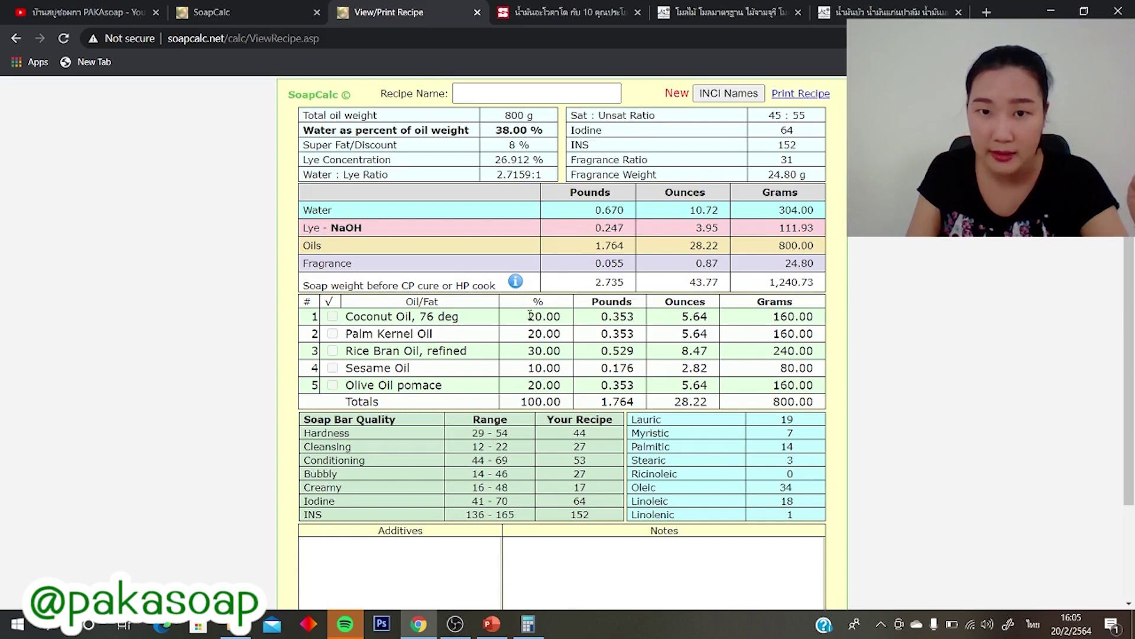
{"action": "left_click_drag", "start_coordinate": [531, 314], "coordinate": [535, 386]}
{"action": "left_click", "coordinate": [534, 333]}
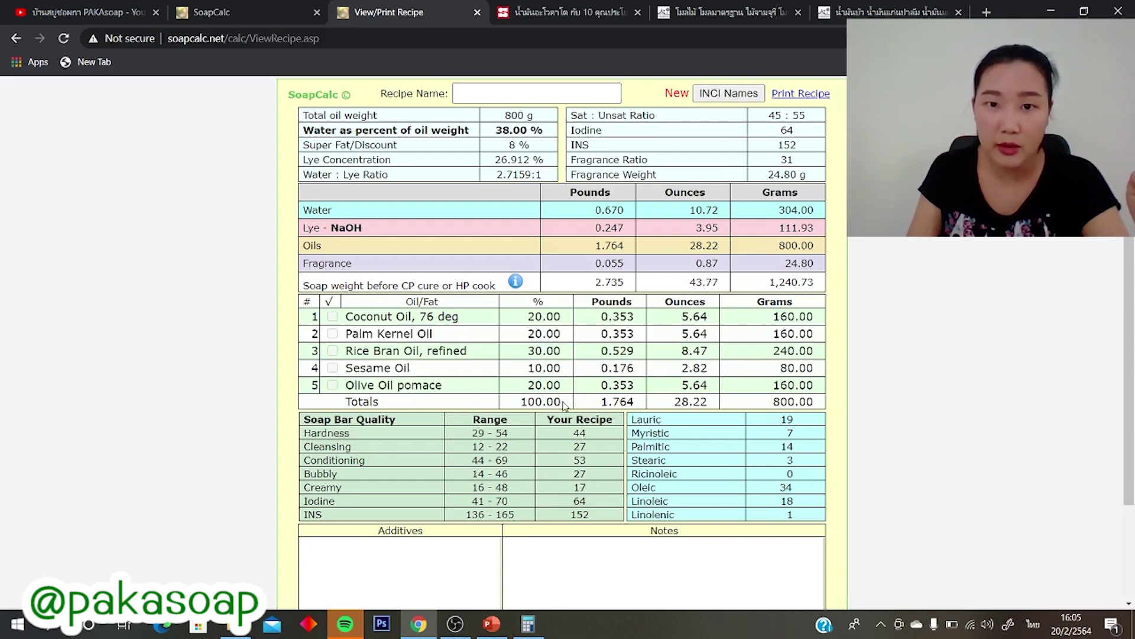
{"action": "left_click", "coordinate": [271, 15]}
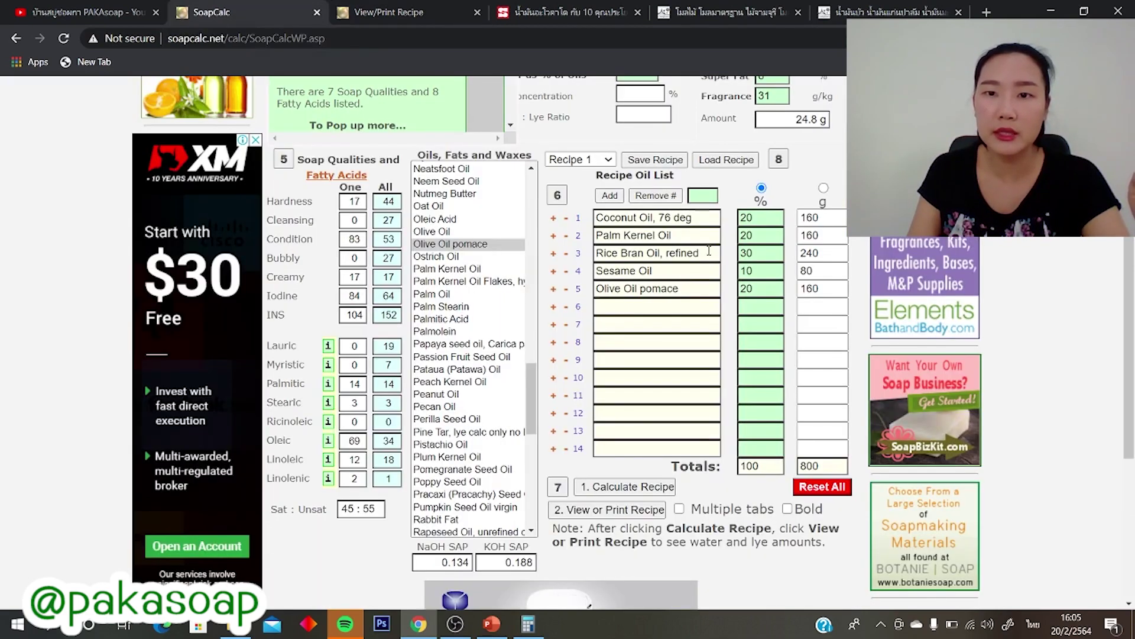
Switch to the PowerPoint slide and set the hard oils heading to 50%.
{"action": "left_click", "coordinate": [492, 623]}
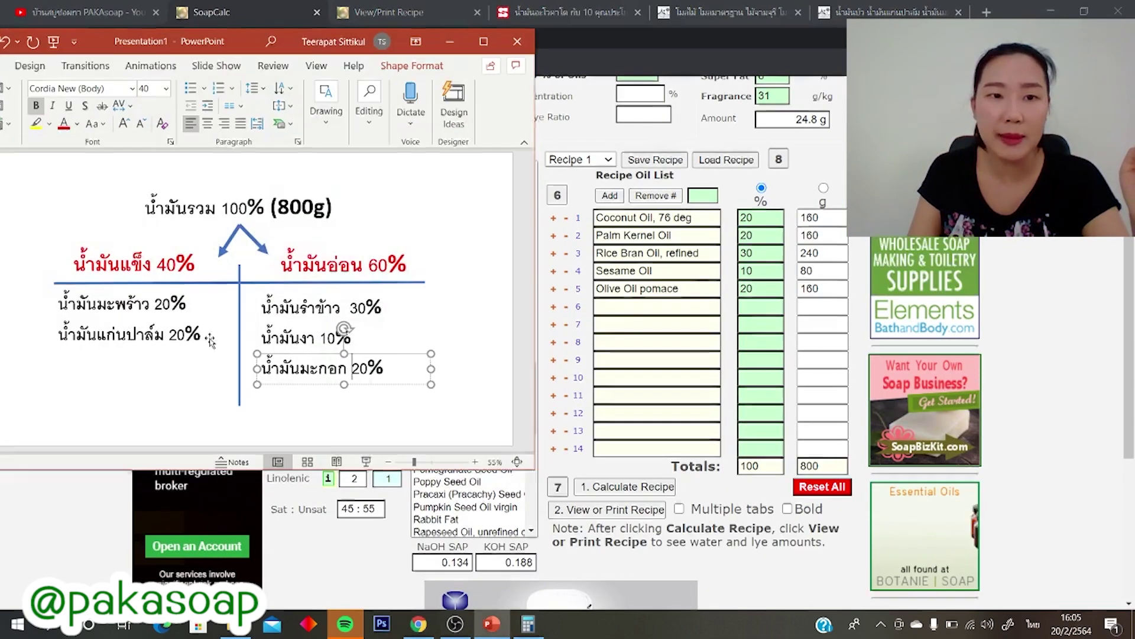
{"action": "double_click", "coordinate": [171, 265]}
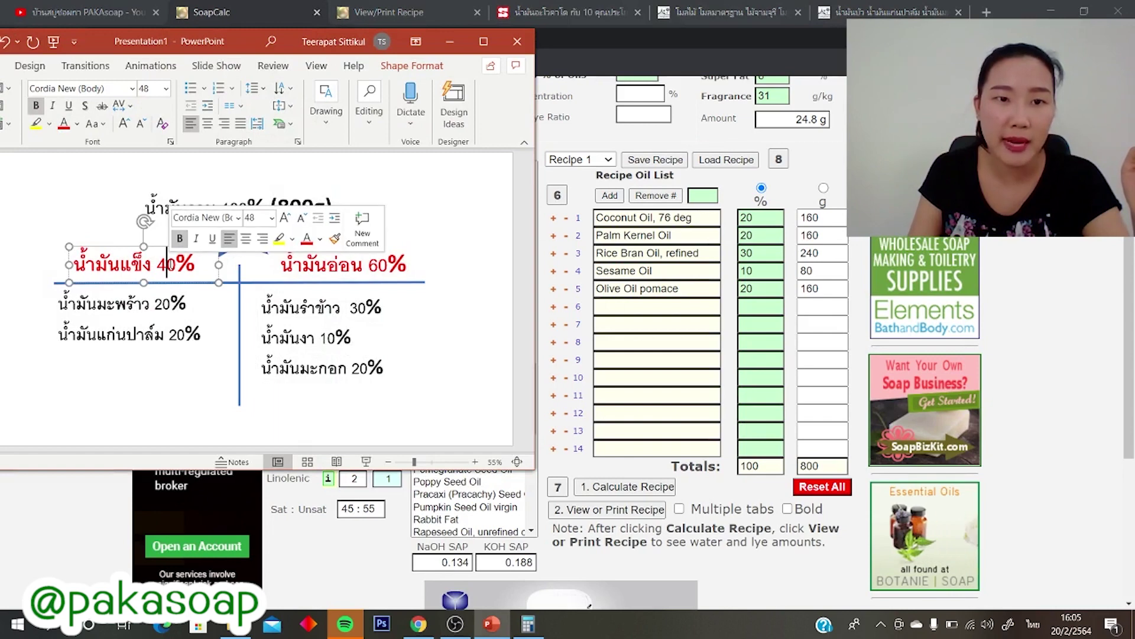
{"action": "key", "text": "BackSpace"}
{"action": "type", "text": "50"}
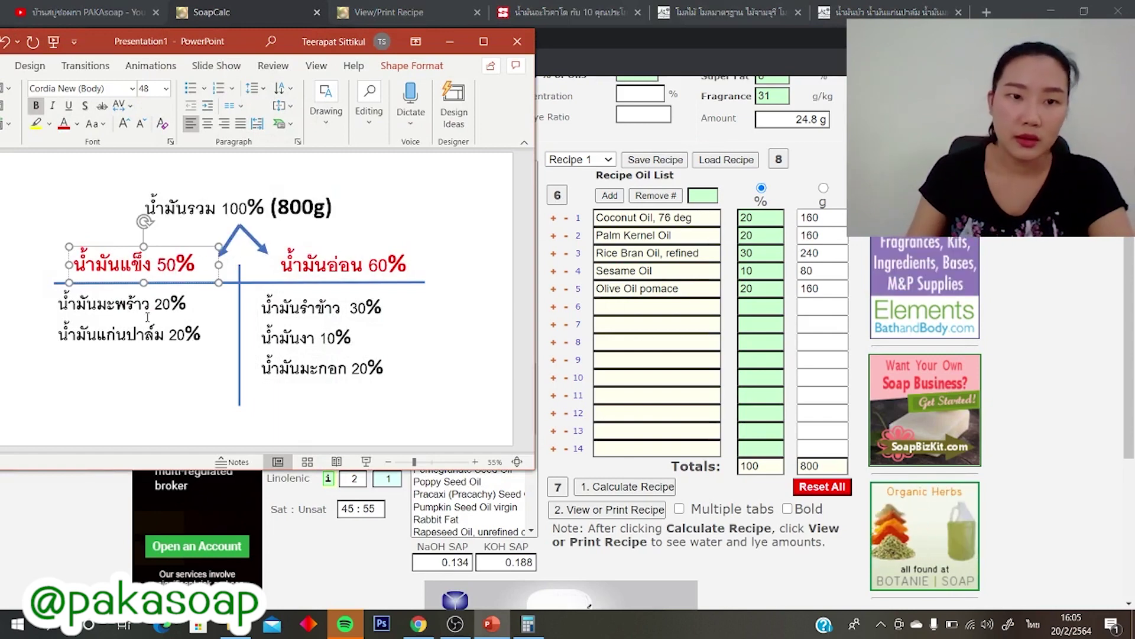
Set the coconut oil and the palm kernel oil on the slide to 25% each.
{"action": "double_click", "coordinate": [168, 305]}
{"action": "type", "text": "5"}
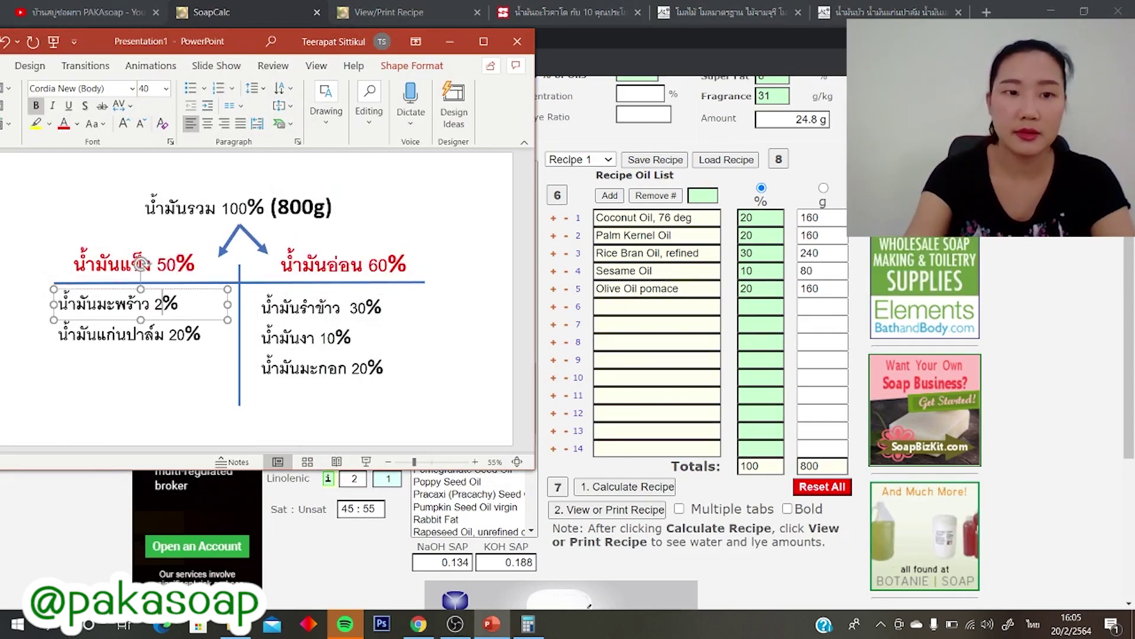
{"action": "left_click", "coordinate": [188, 335]}
{"action": "key", "text": "BackSpace"}
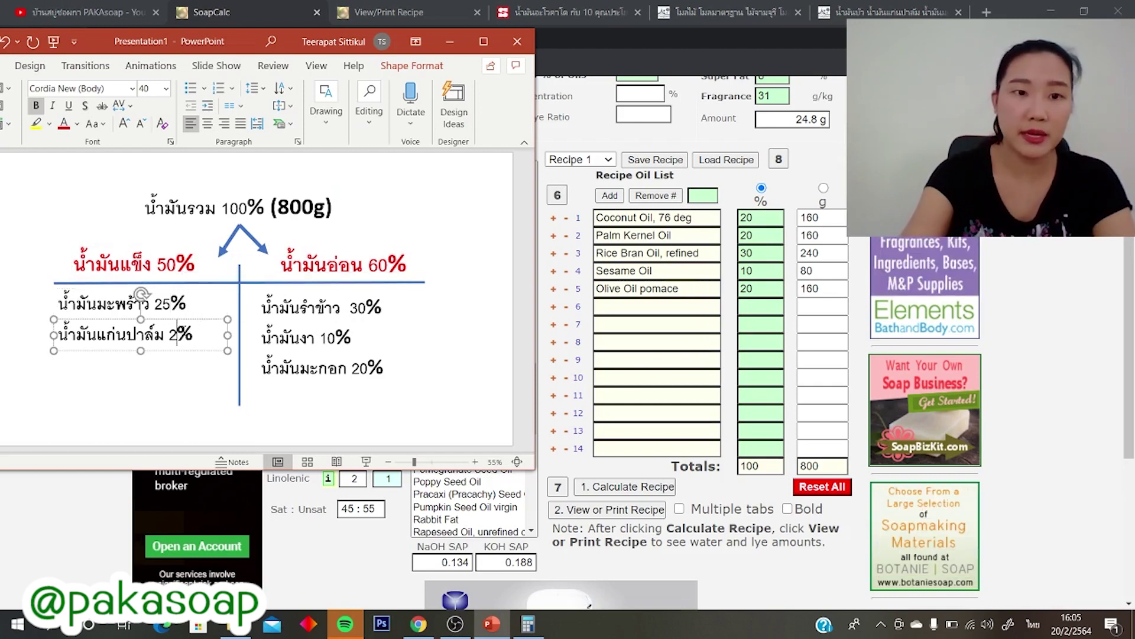
{"action": "type", "text": "5"}
Set the soft oils heading on the slide to 50% and the olive oil to 10%, keeping rice bran oil at 30%.
{"action": "left_click", "coordinate": [379, 264]}
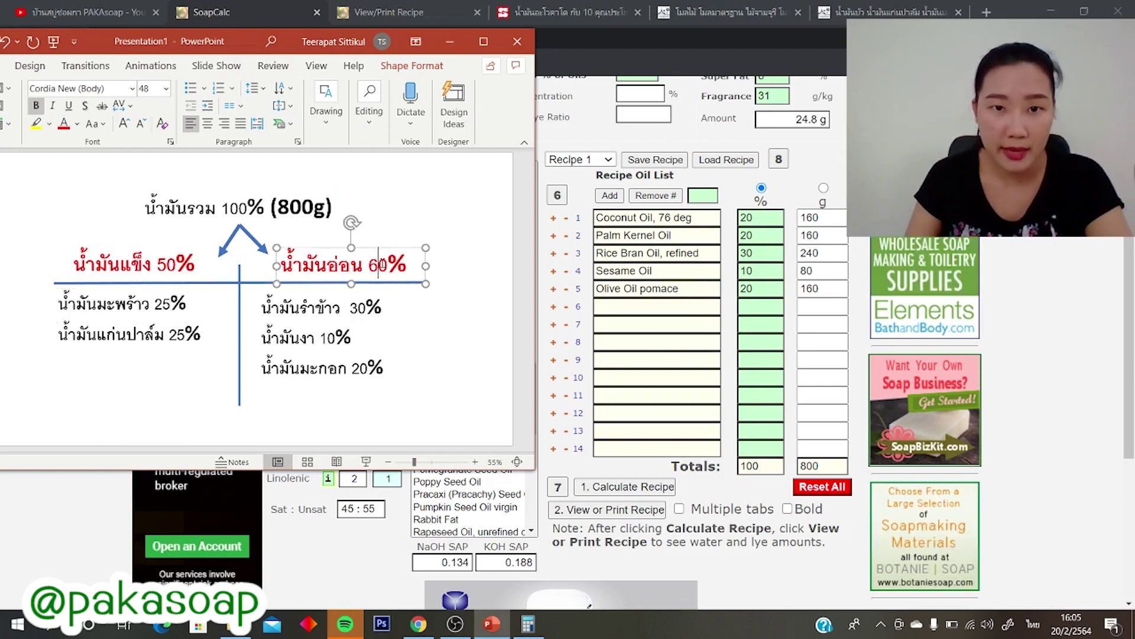
{"action": "key", "text": "BackSpace"}
{"action": "type", "text": "5"}
{"action": "left_click", "coordinate": [357, 307]}
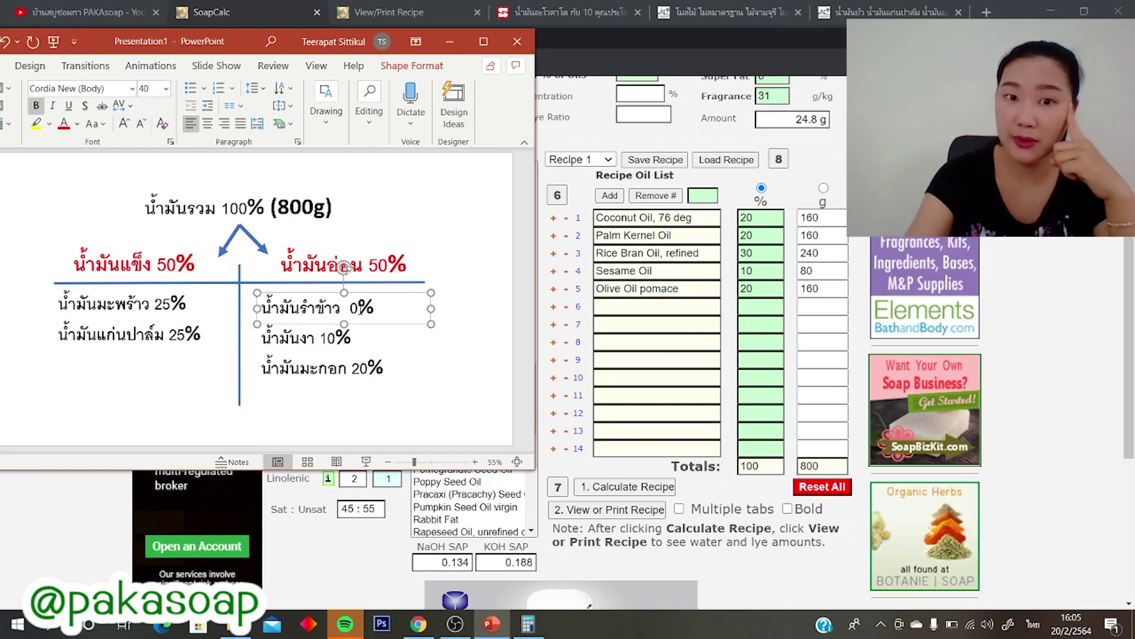
{"action": "left_click", "coordinate": [360, 368]}
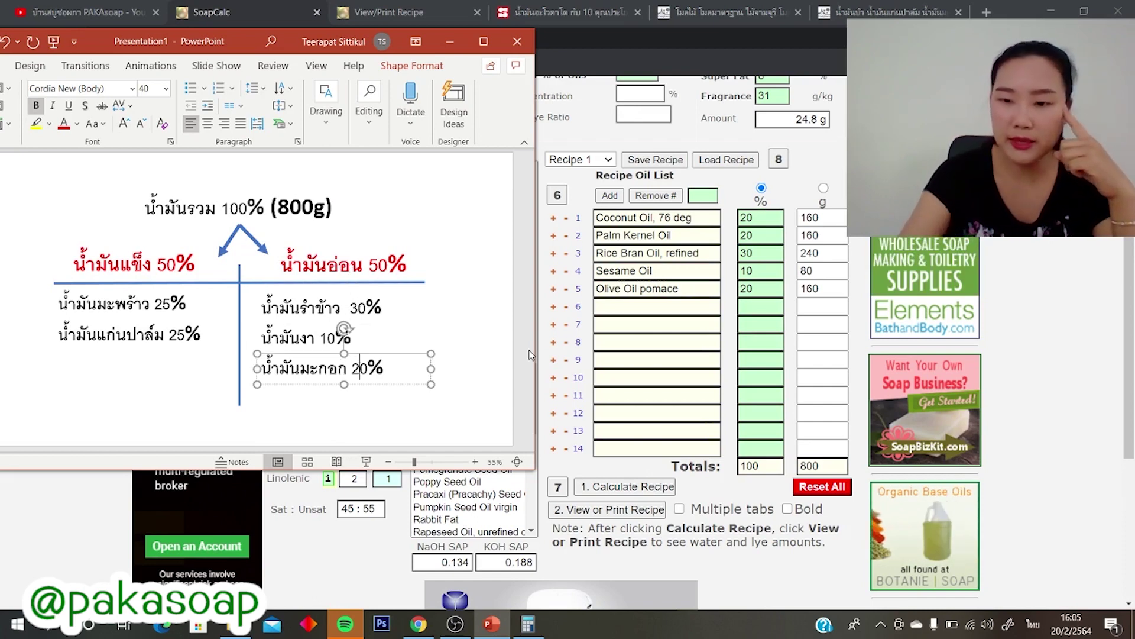
{"action": "key", "text": "BackSpace"}
{"action": "type", "text": "1"}
Switch to SoapCalc and set Coconut Oil, 76 deg and Palm Kernel Oil to 25% each in the Recipe Oil List.
{"action": "left_click", "coordinate": [791, 226]}
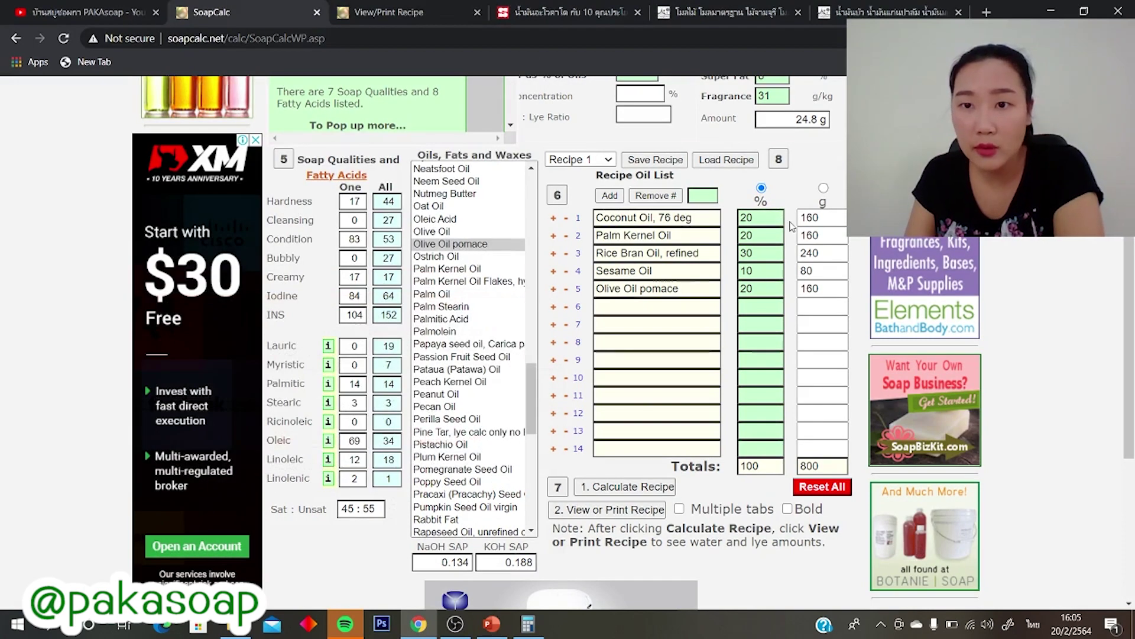
{"action": "left_click", "coordinate": [768, 217]}
{"action": "key", "text": "BackSpace"}
{"action": "type", "text": "5"}
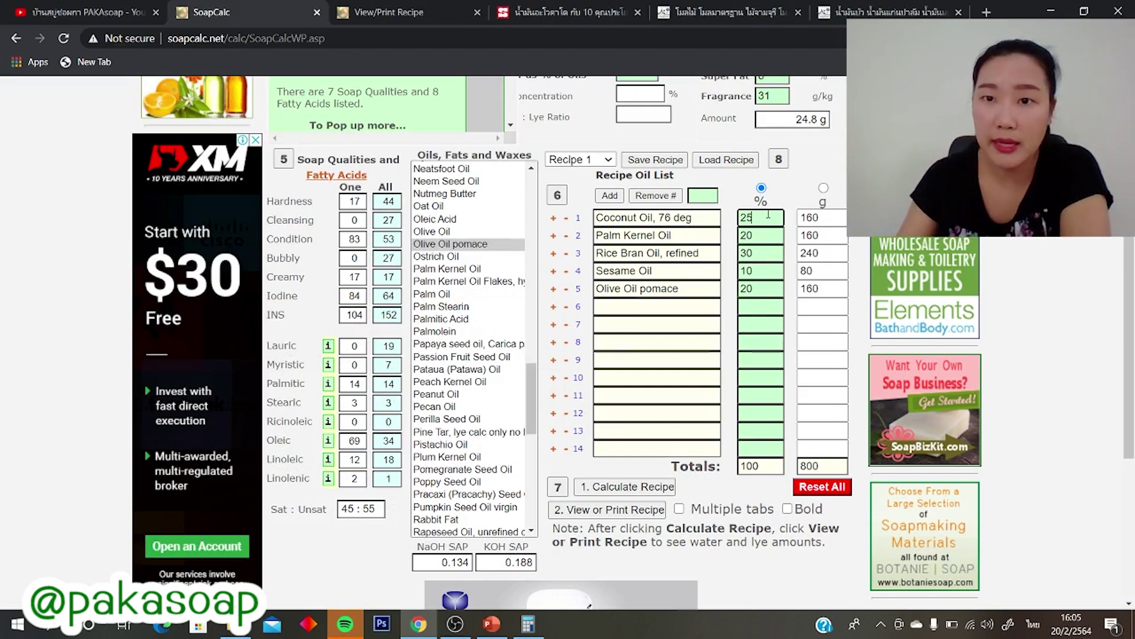
{"action": "left_click", "coordinate": [771, 235]}
{"action": "key", "text": "BackSpace"}
{"action": "type", "text": "5"}
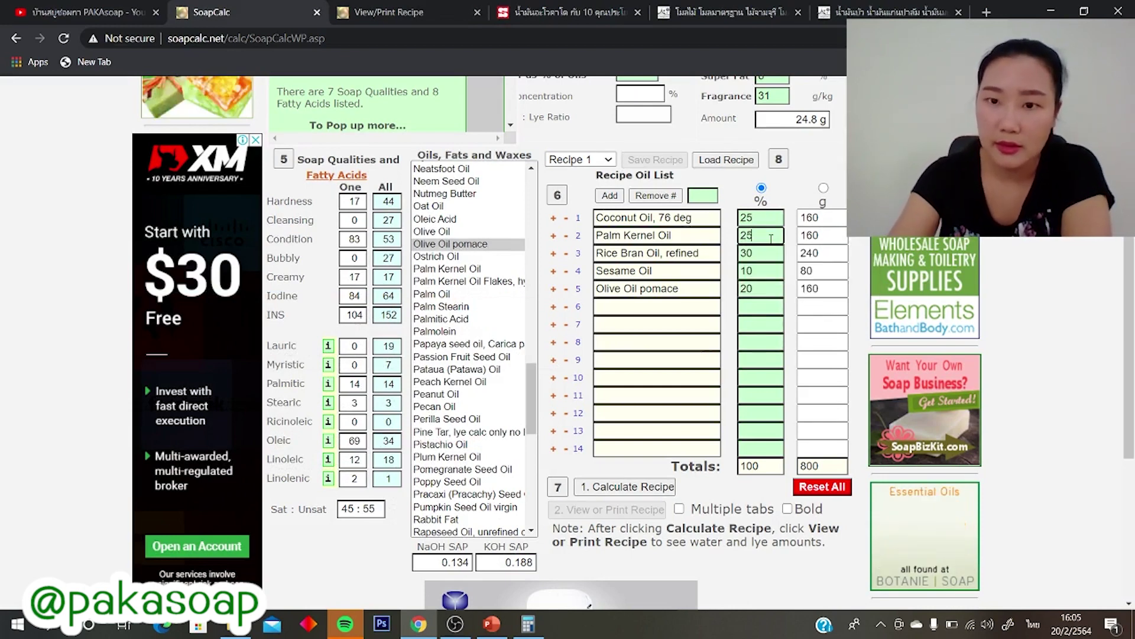
Set Olive Oil pomace to 10% in the Recipe Oil List and recalculate the recipe.
{"action": "left_click", "coordinate": [769, 254]}
{"action": "left_click", "coordinate": [769, 270]}
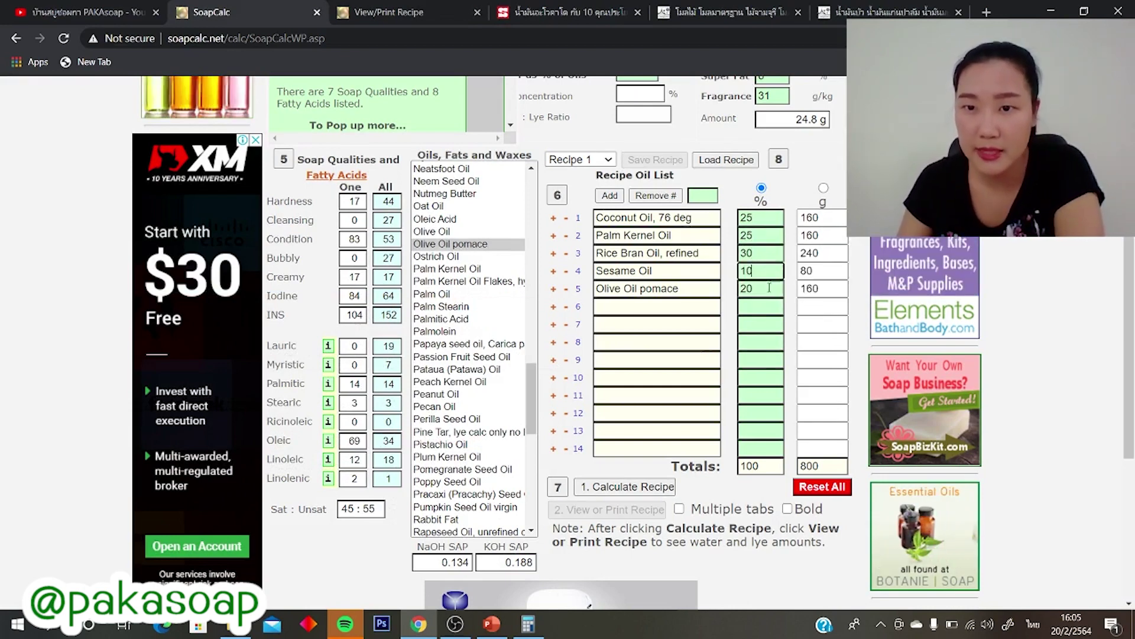
{"action": "left_click", "coordinate": [769, 288]}
{"action": "key", "text": "BackSpace"}
{"action": "key", "text": "BackSpace"}
{"action": "type", "text": "10"}
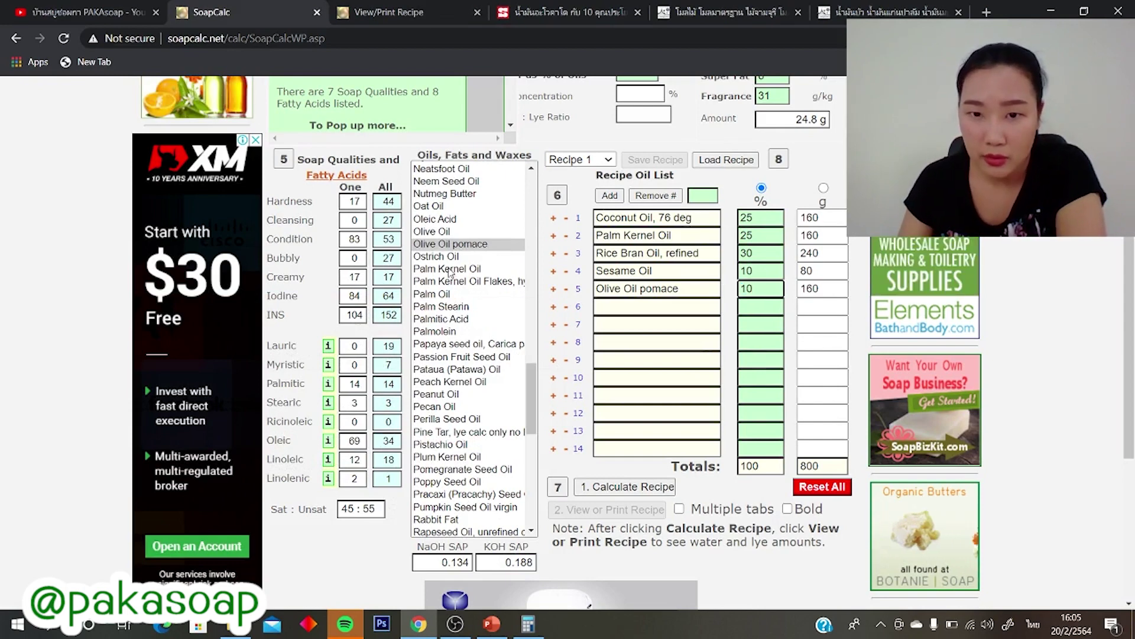
{"action": "left_click", "coordinate": [597, 487]}
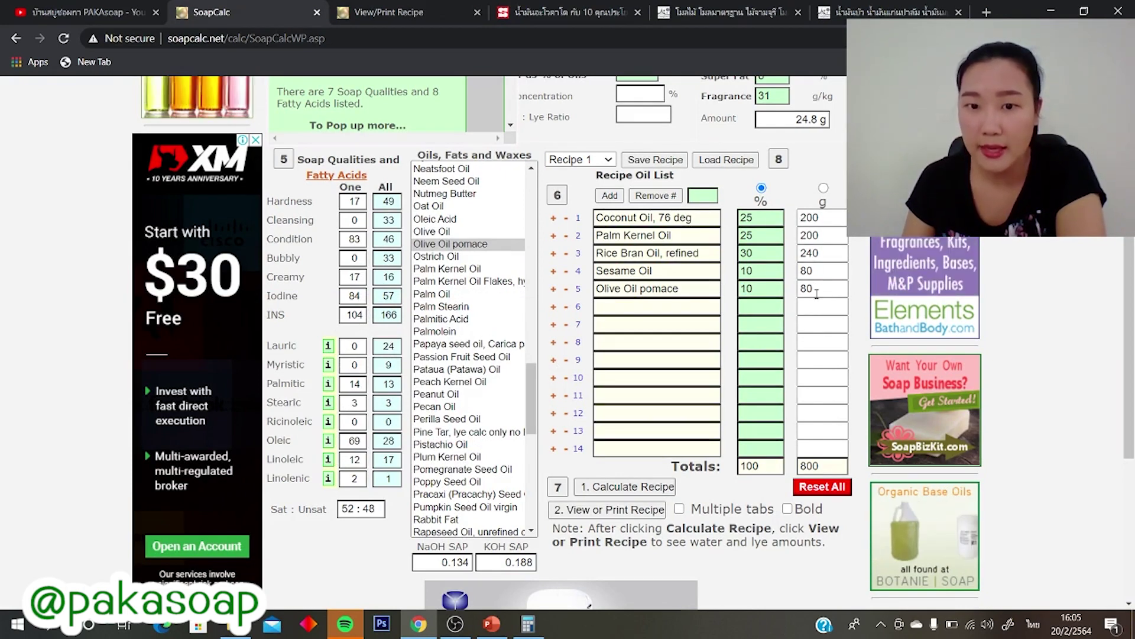
Open the recalculated recipe's view and name the recipe "20/2/64 สบู่สครับกาแฟ ยูทูป".
{"action": "left_click", "coordinate": [608, 509]}
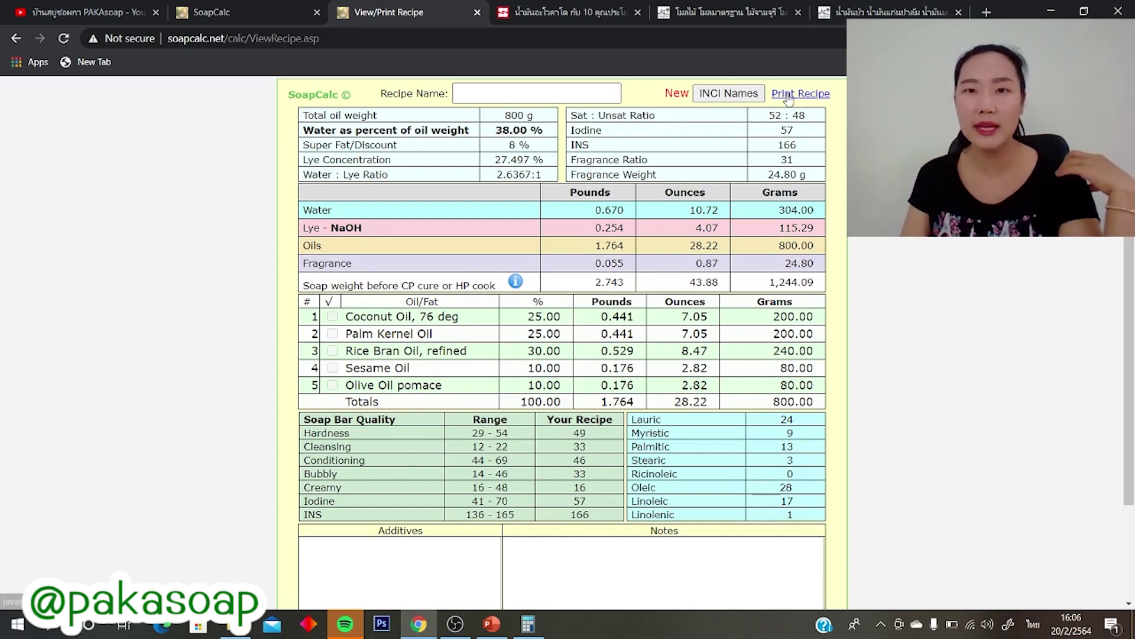
{"action": "left_click", "coordinate": [533, 92]}
{"action": "type", "text": "20/2/64 สบู่สครับกาแฟ ยูทูป"}
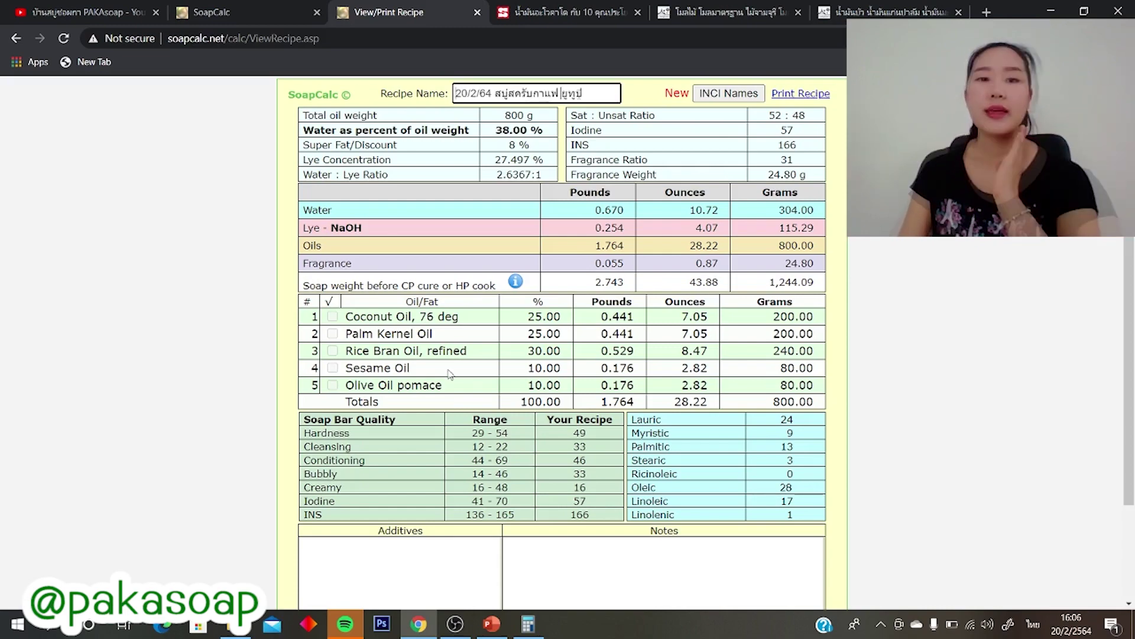
Record beeswax as the recipe's first additive by entering "ไขผึ้ง 20 กรัม" under Additives.
{"action": "left_click", "coordinate": [390, 580]}
{"action": "scroll", "coordinate": [390, 550], "scroll_direction": "down", "scroll_amount": 2}
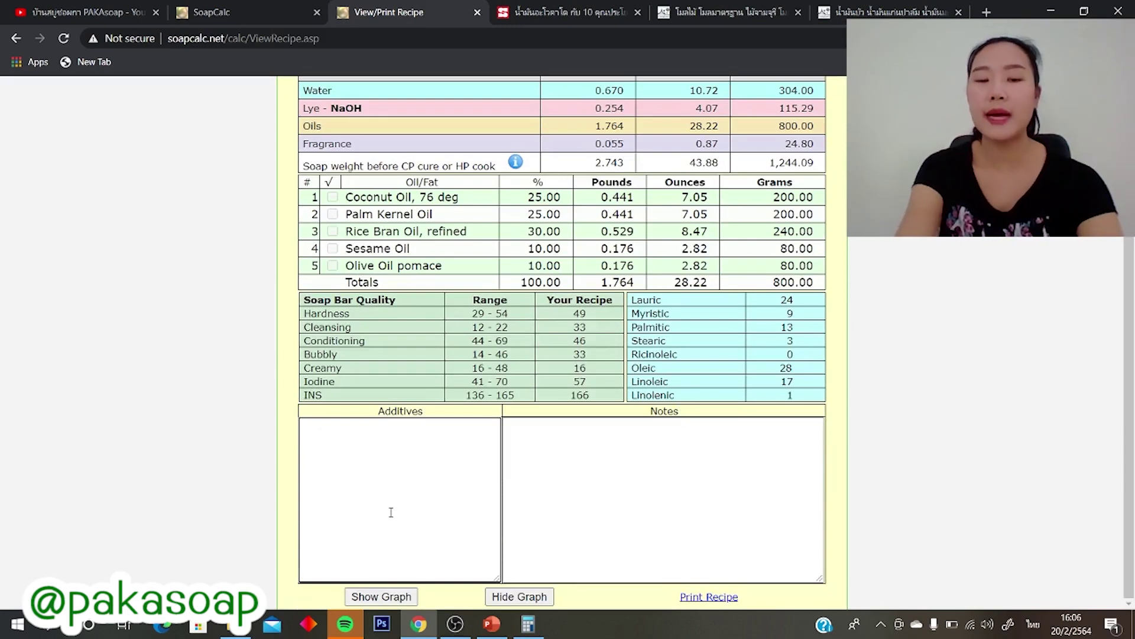
{"action": "type", "text": "ไข"}
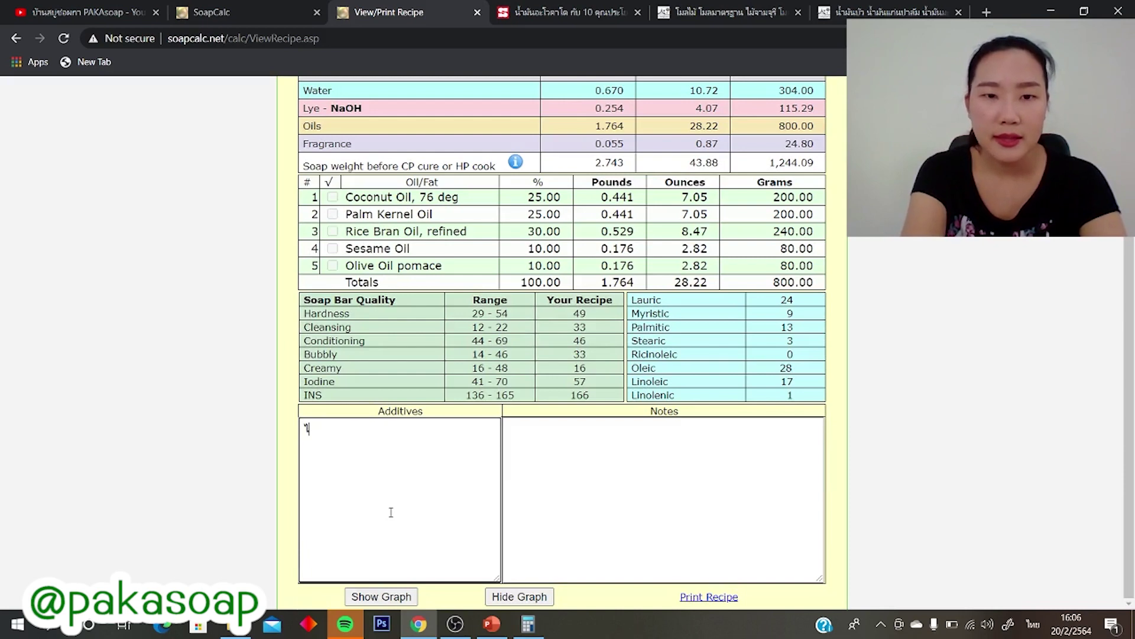
{"action": "key", "text": "BackSpace"}
{"action": "type", "text": "ไ"}
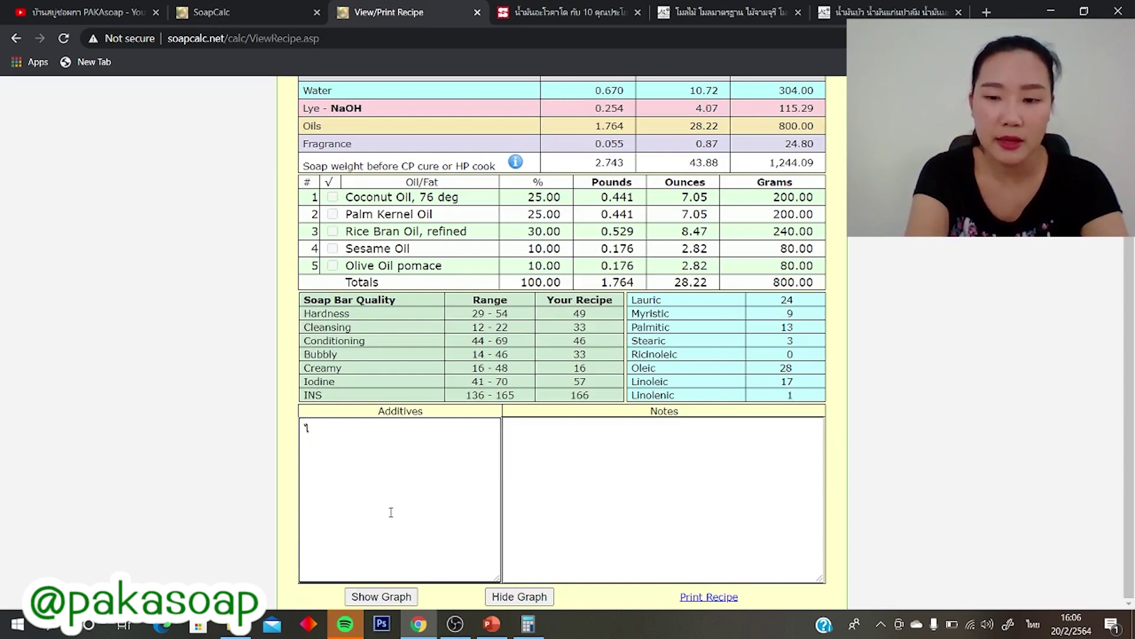
{"action": "type", "text": "ขผ"}
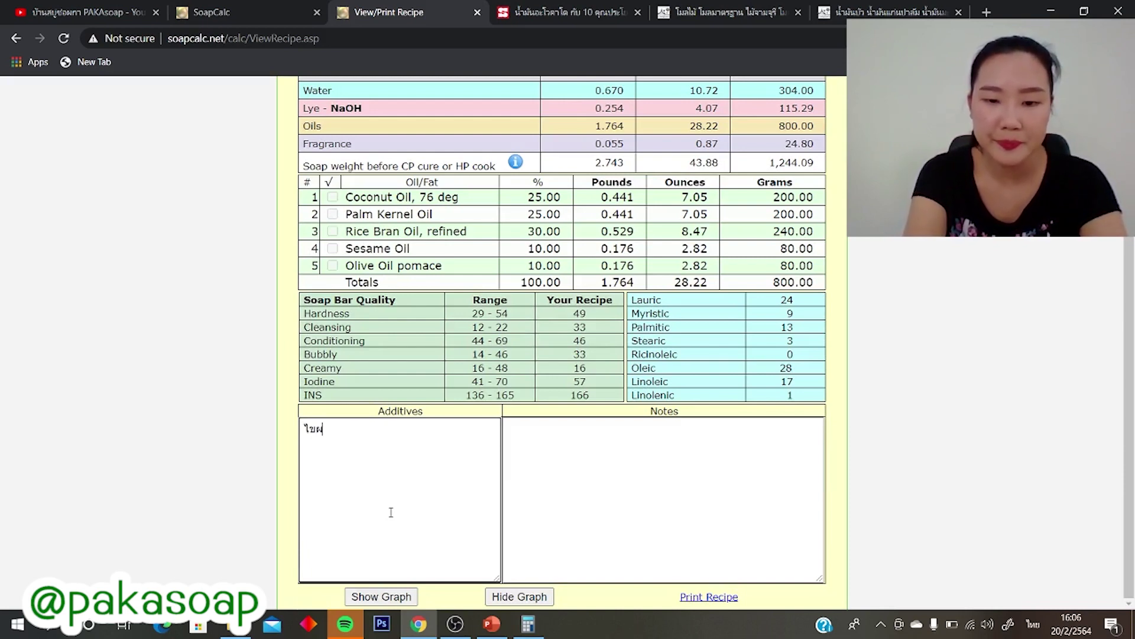
{"action": "type", "text": "ึ้ง"}
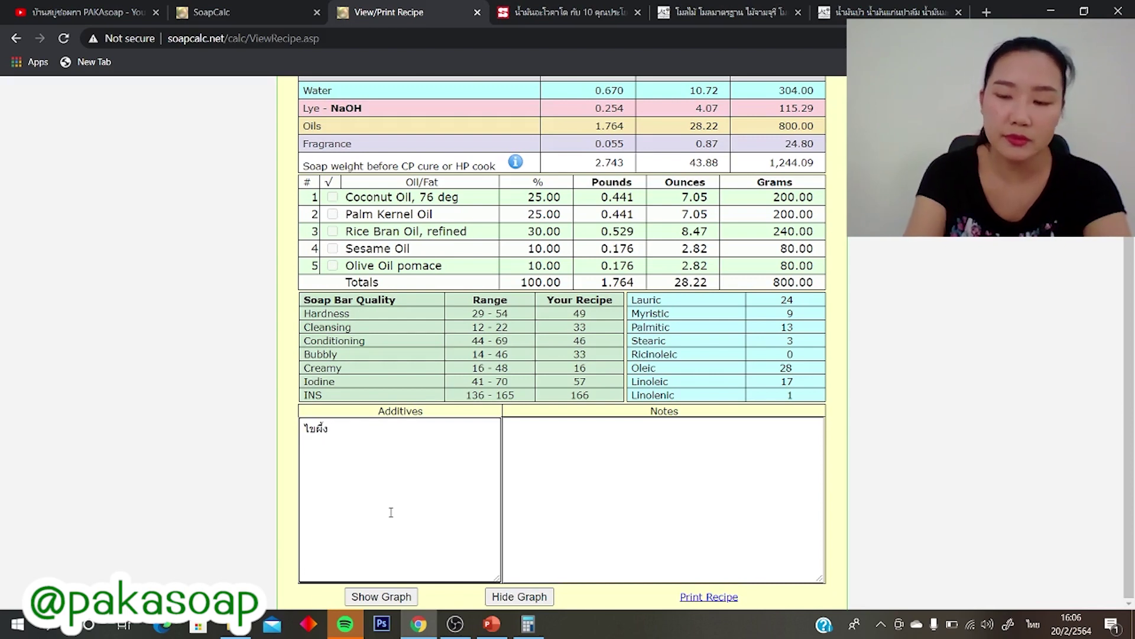
{"action": "type", "text": " 20 กรัม"}
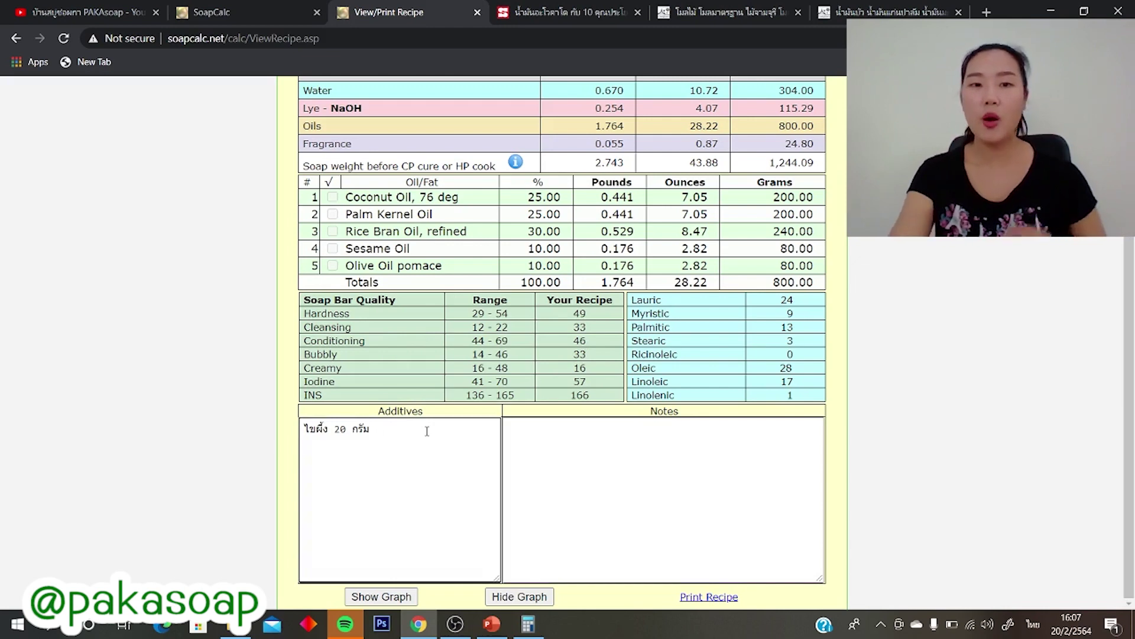
Add two more additive lines, "น้ำหอม 30 กรัม" and "ผงสมุนไพรต่างๆ........", and review the whole recipe sheet.
{"action": "type", "text": "้ำ"}
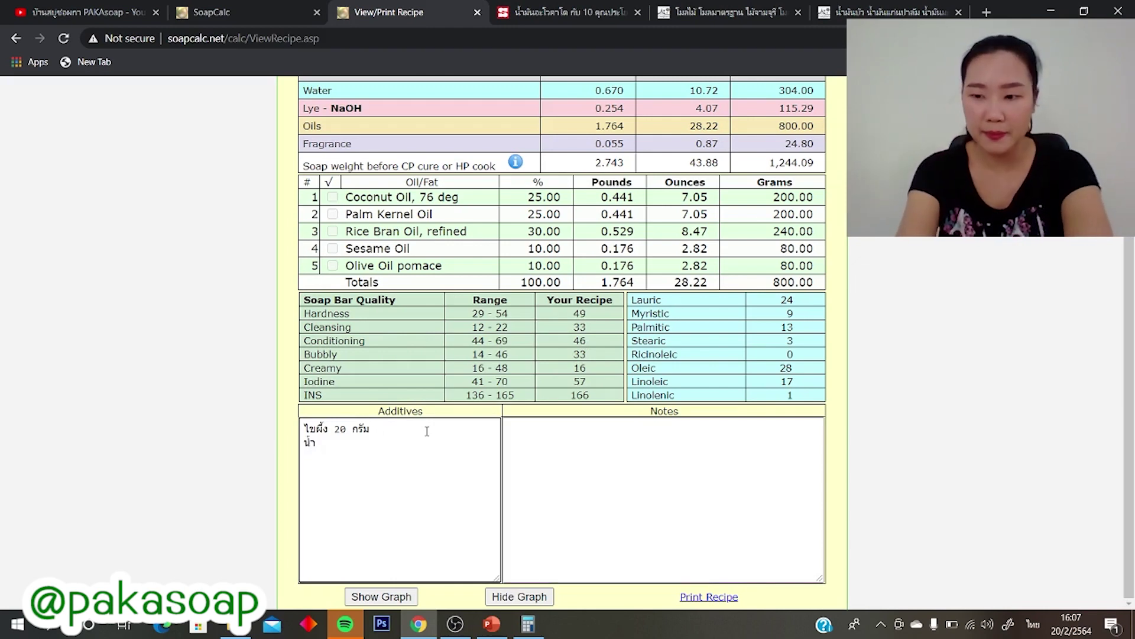
{"action": "type", "text": "หอม"}
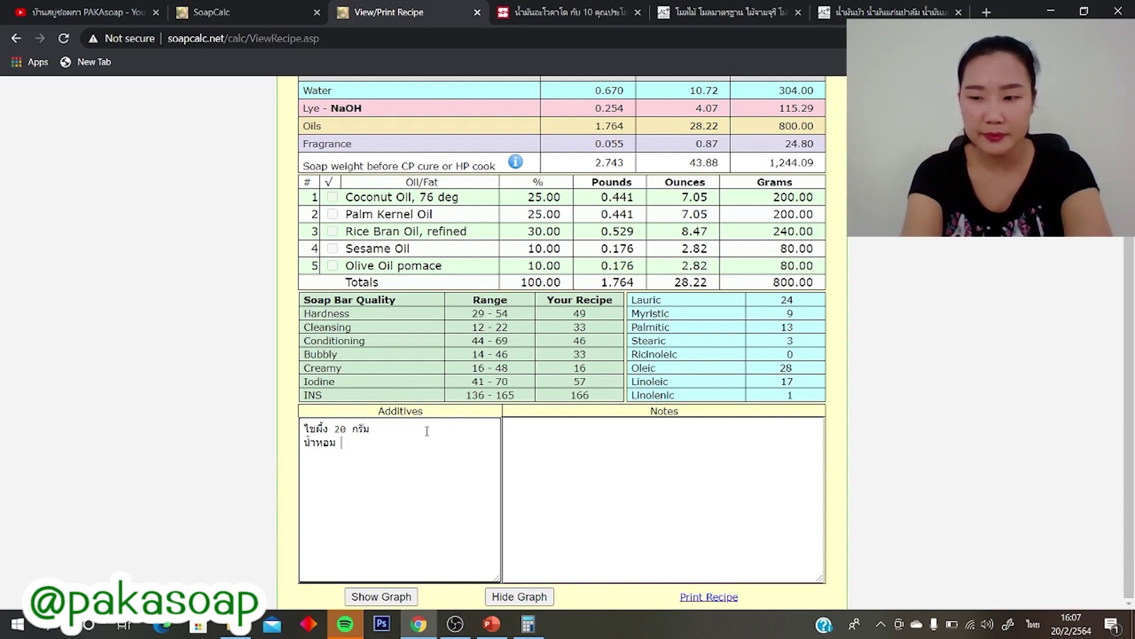
{"action": "type", "text": " 30 กรัม "}
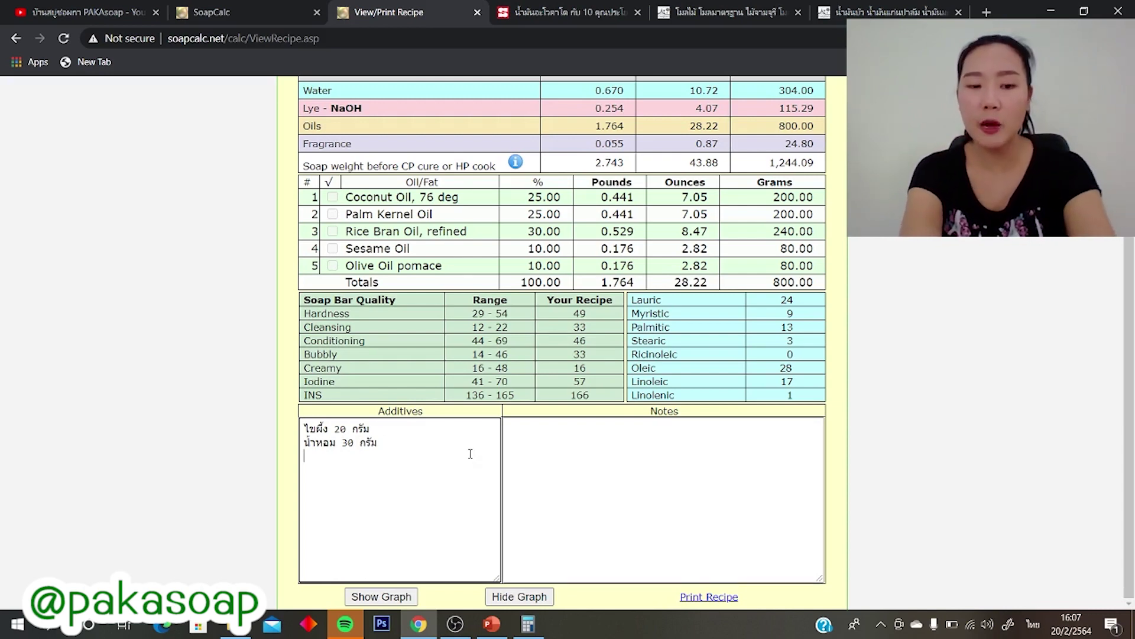
{"action": "type", "text": "ผงสมุน"}
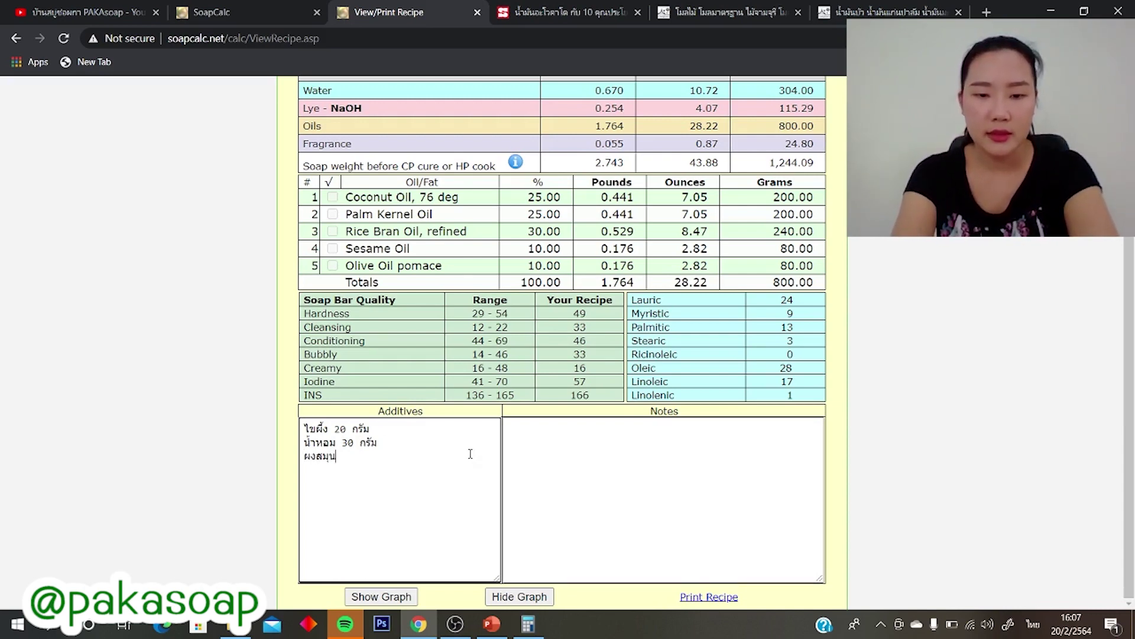
{"action": "type", "text": "ไพรต่างๆ"}
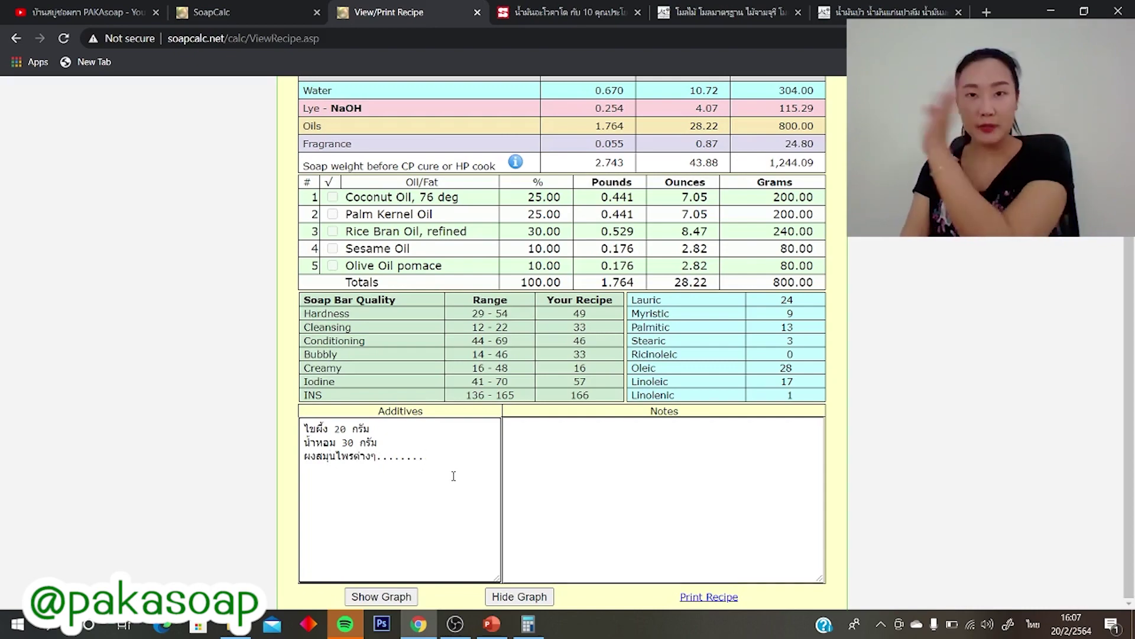
{"action": "scroll", "coordinate": [453, 476], "scroll_direction": "up", "scroll_amount": 1}
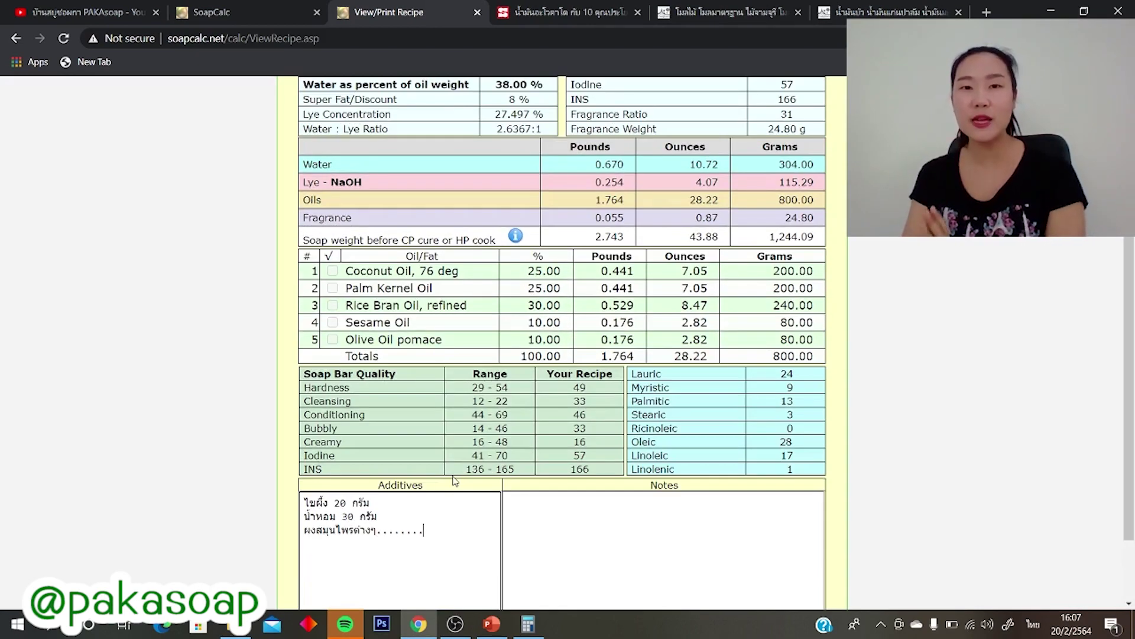
{"action": "scroll", "coordinate": [455, 480], "scroll_direction": "up", "scroll_amount": 1}
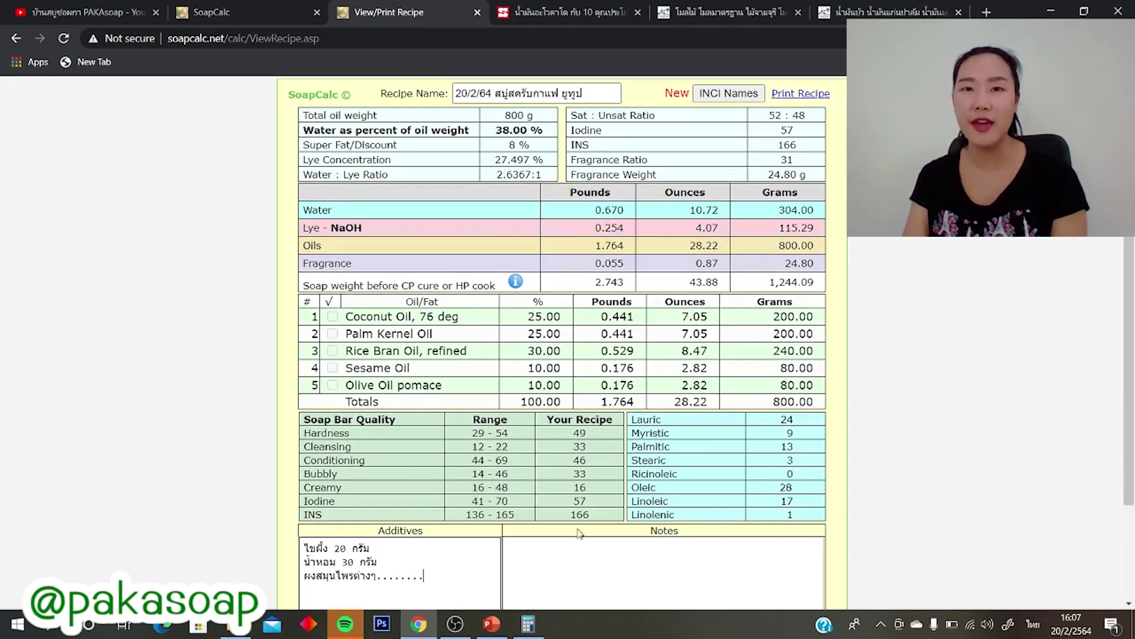
{"action": "scroll", "coordinate": [441, 503], "scroll_direction": "down", "scroll_amount": 1}
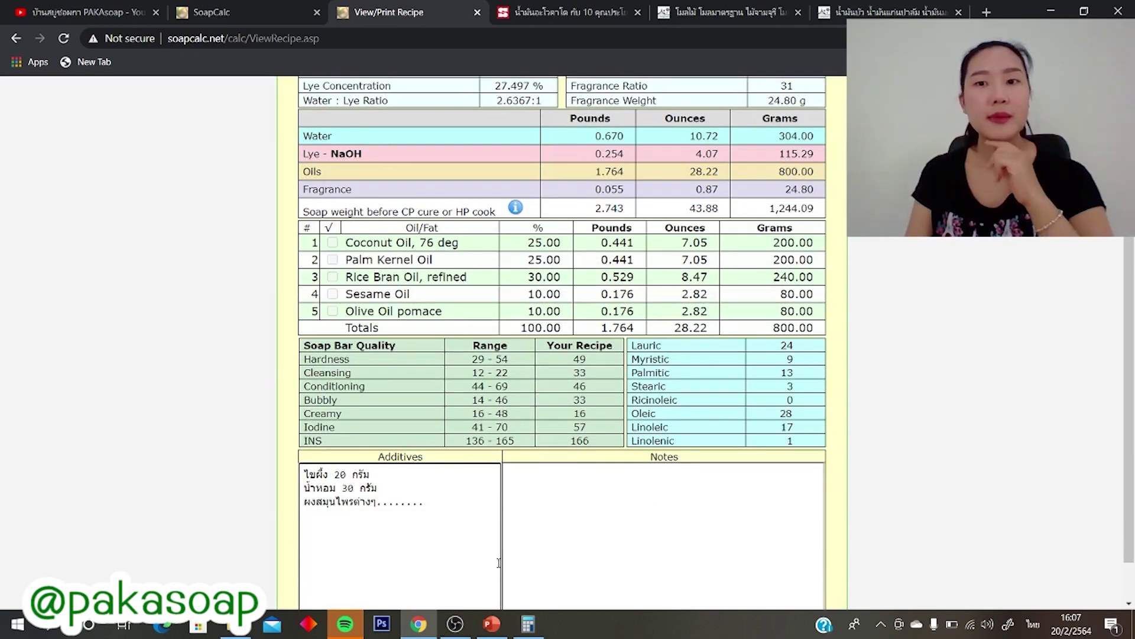
Switch to the pakasoap.com mold product page and go to the website's home page (หน้าแรก).
{"action": "left_click", "coordinate": [778, 12]}
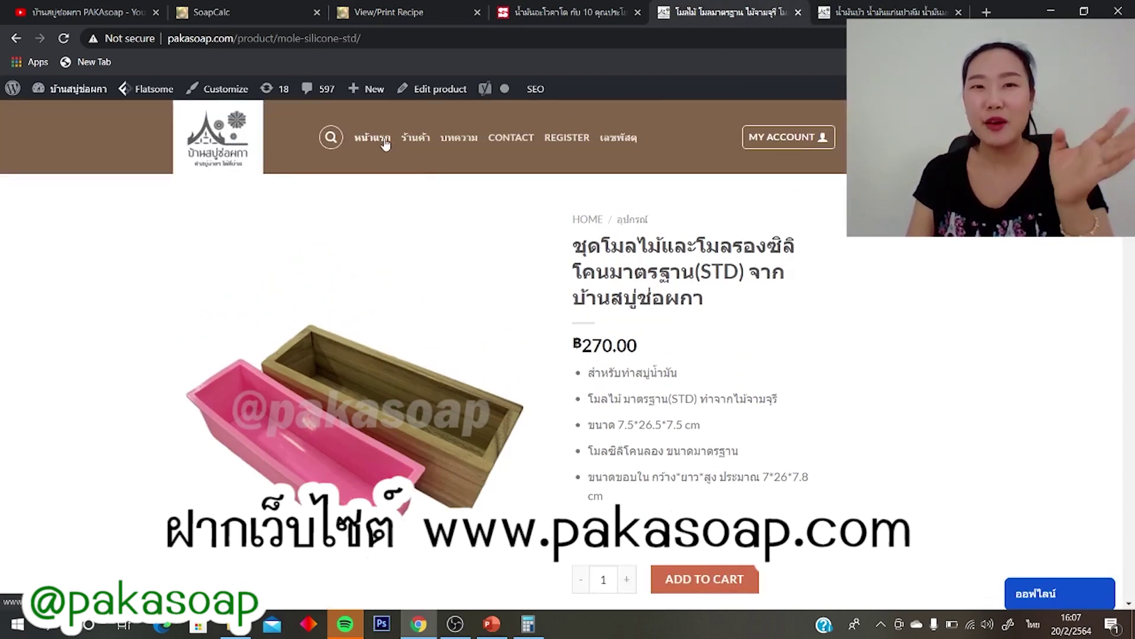
{"action": "left_click", "coordinate": [372, 141]}
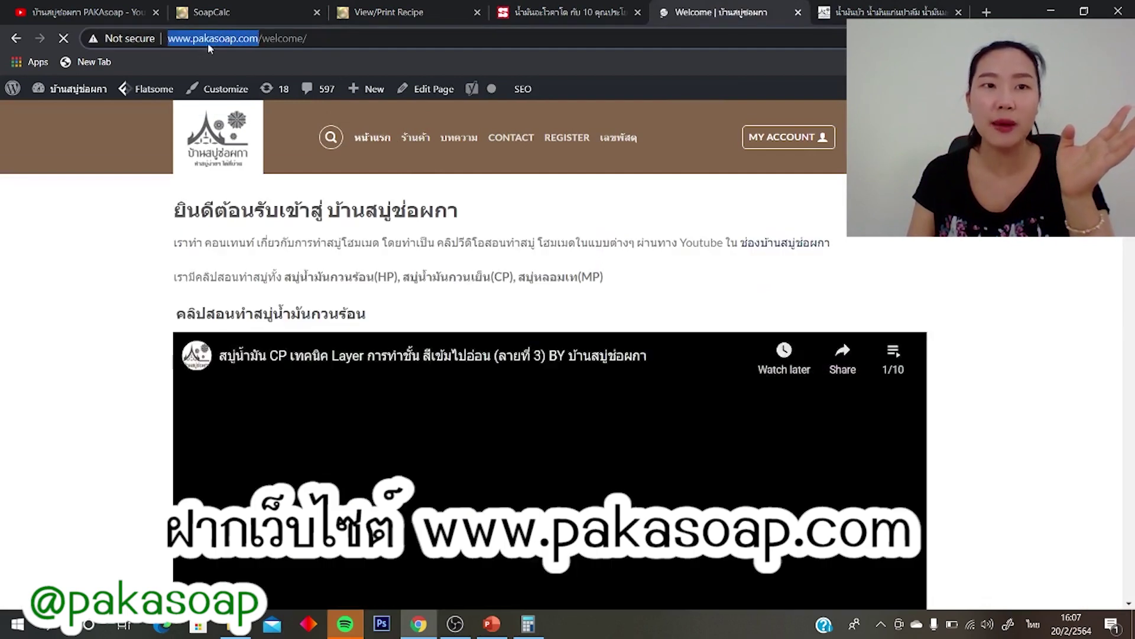
Search Google for "shopee" in a new browser tab and open the Shopee.co.th ad result.
{"action": "key", "text": "ctrl+t"}
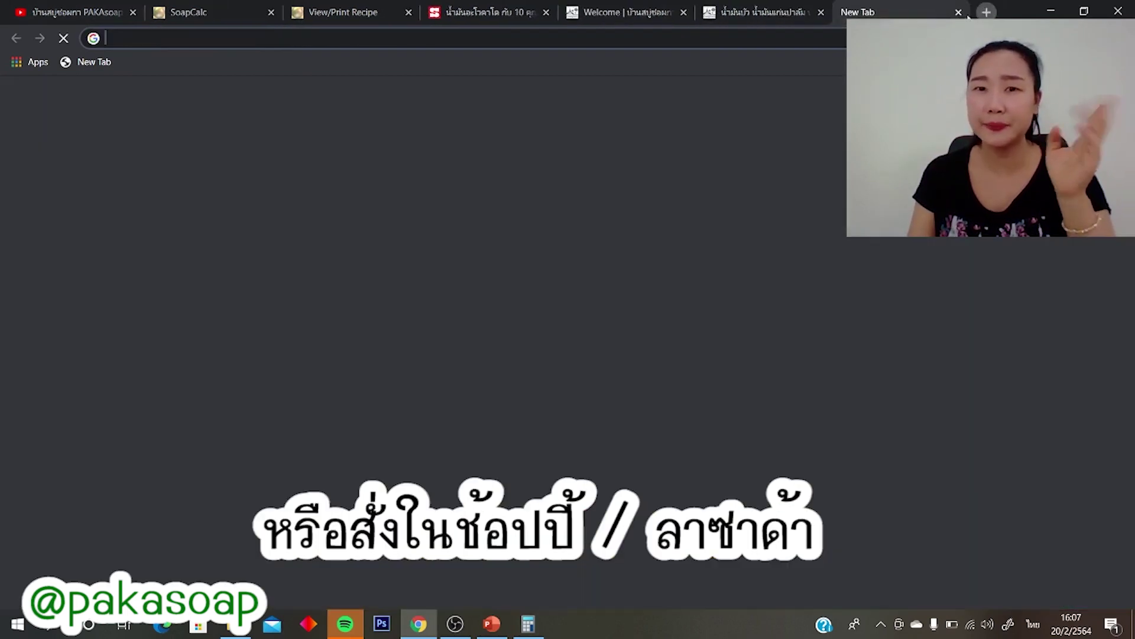
{"action": "key", "text": "ctrl+w"}
{"action": "left_click", "coordinate": [986, 12]}
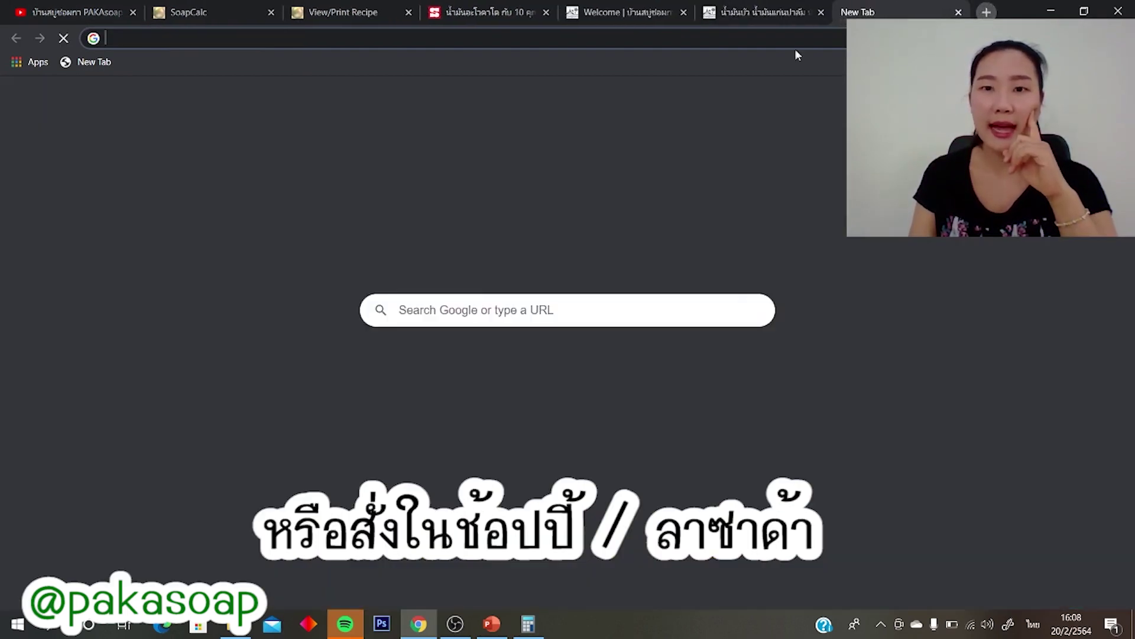
{"action": "left_click", "coordinate": [468, 315]}
{"action": "type", "text": "sh"}
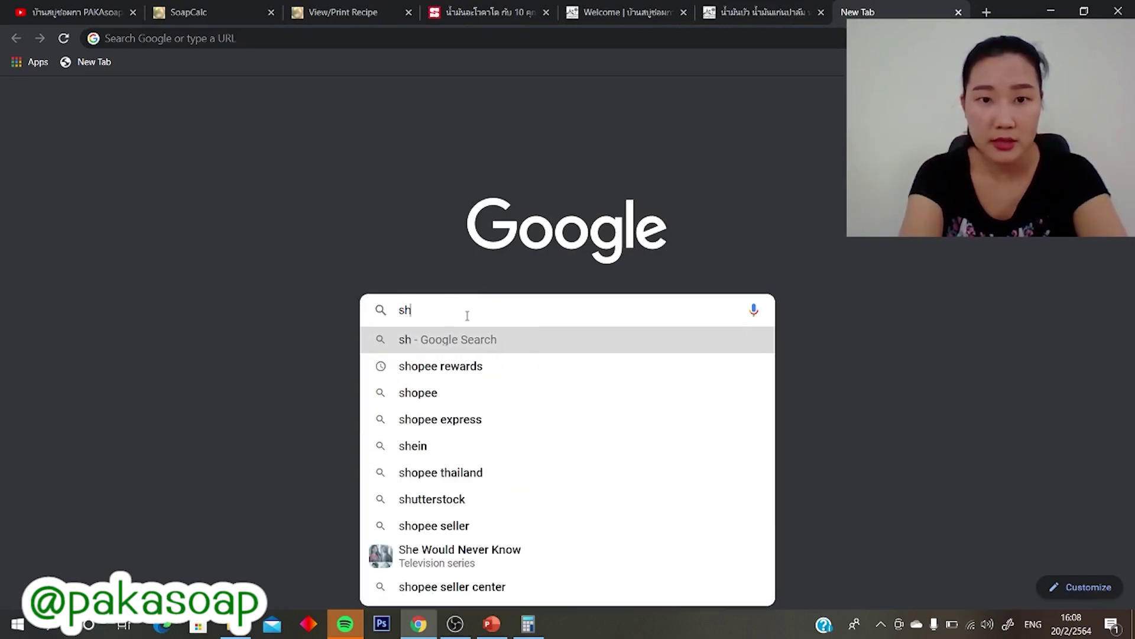
{"action": "key", "text": "Down"}
{"action": "key", "text": "BackSpace"}
{"action": "key", "text": "BackSpace"}
{"action": "key", "text": "BackSpace"}
{"action": "key", "text": "BackSpace"}
{"action": "key", "text": "BackSpace"}
{"action": "key", "text": "BackSpace"}
{"action": "key", "text": "BackSpace"}
{"action": "key", "text": "BackSpace"}
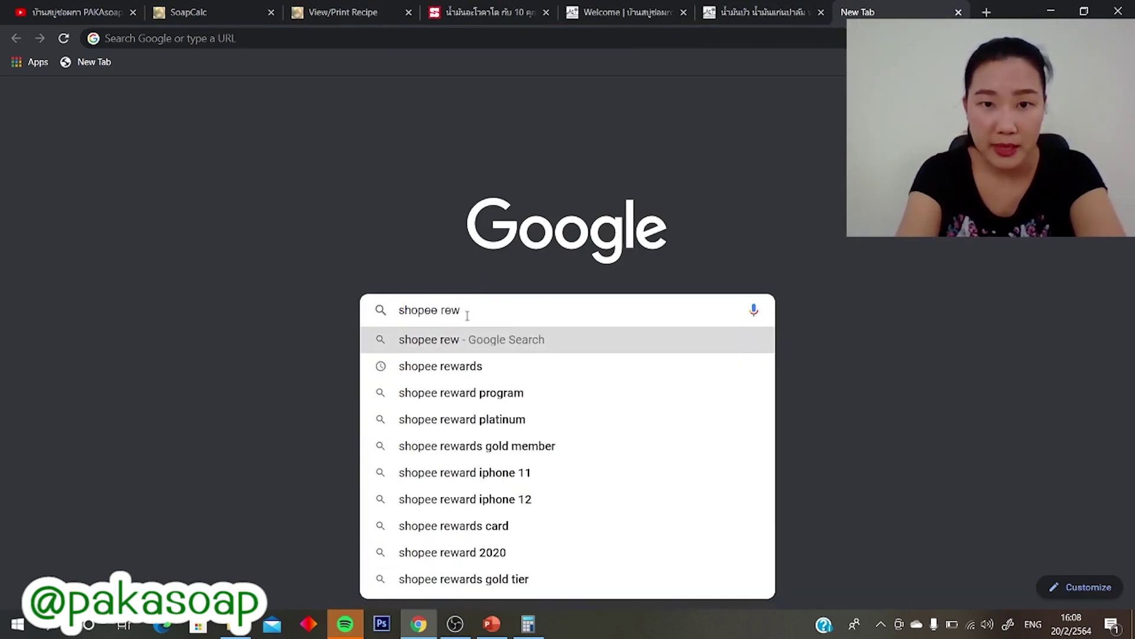
{"action": "key", "text": "Return"}
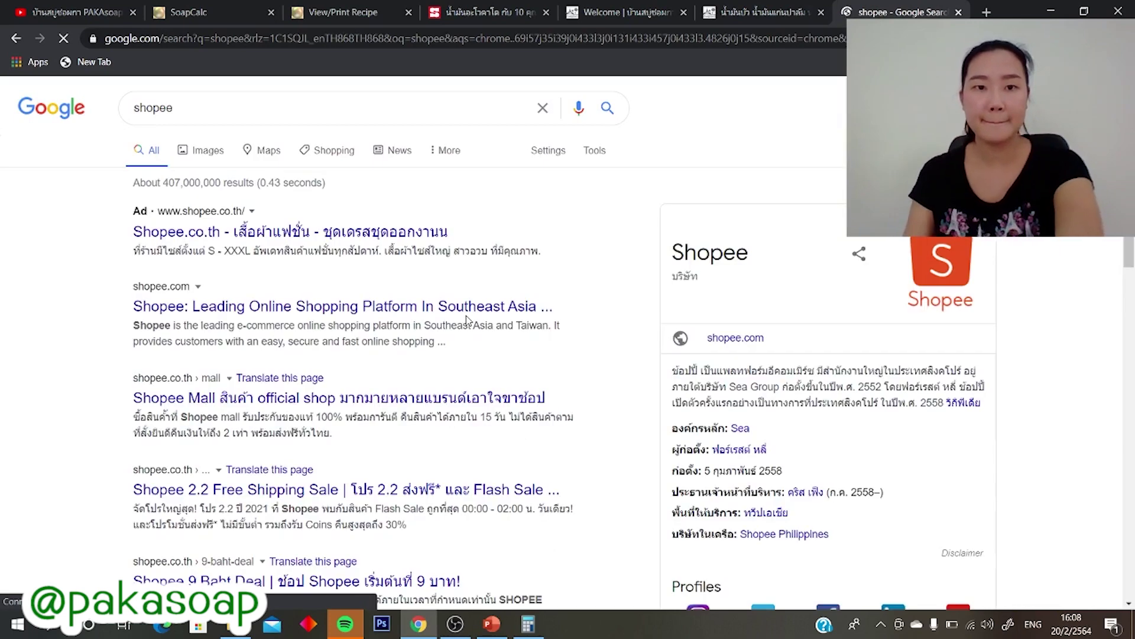
{"action": "left_click", "coordinate": [357, 233]}
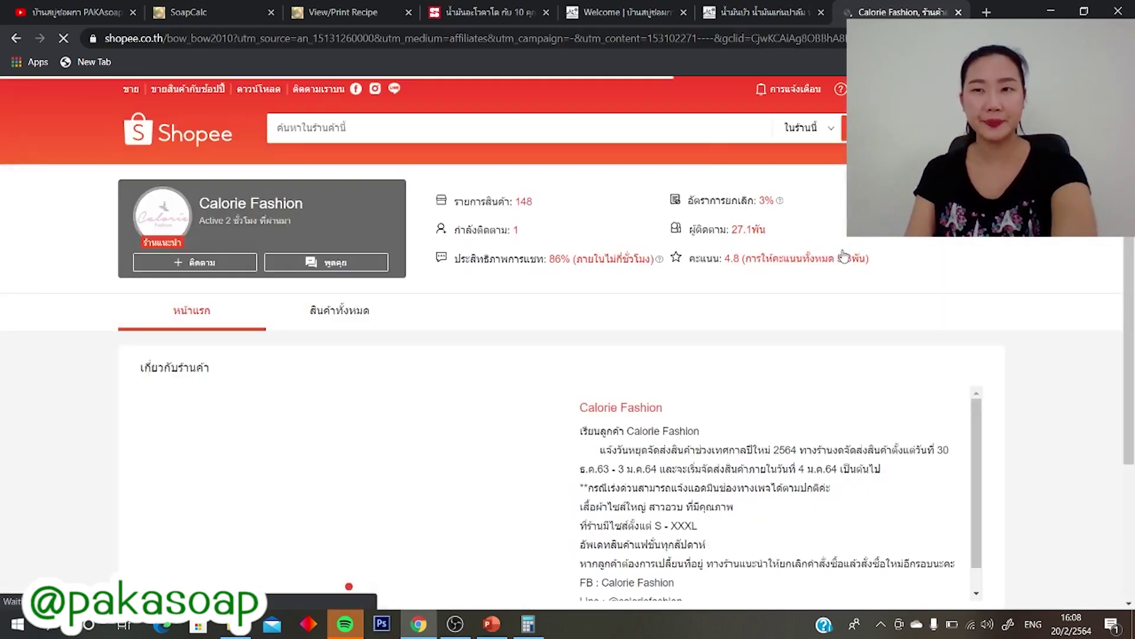
Search all of Shopee, not just the current shop, for "บ้านสบู่ช่อผกา".
{"action": "left_click", "coordinate": [381, 131]}
{"action": "type", "text": "["}
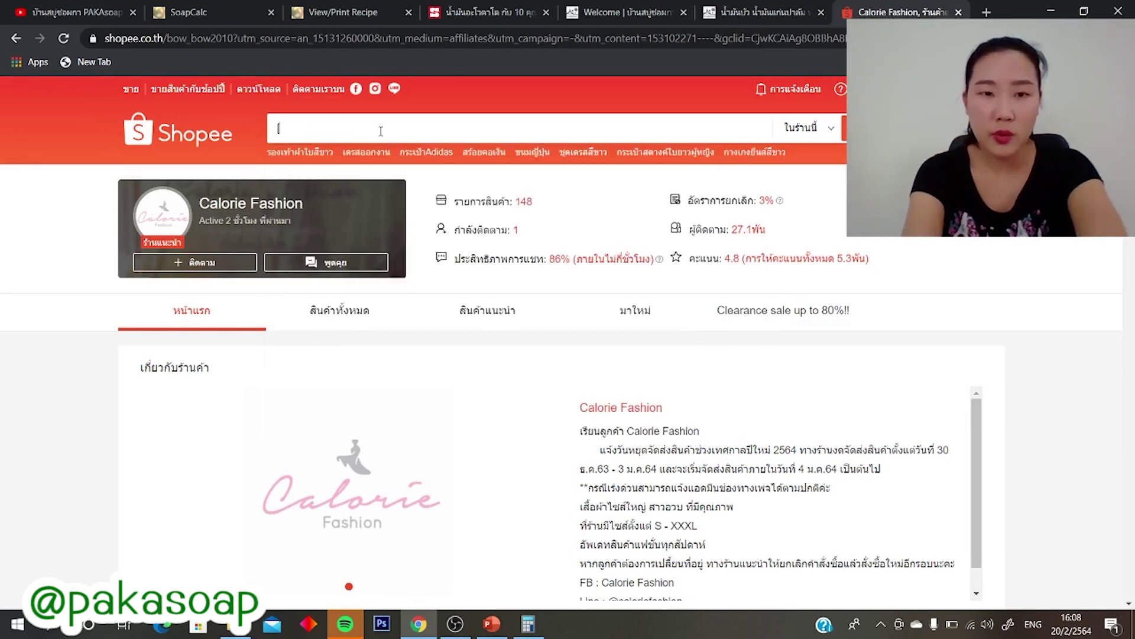
{"action": "key", "text": "BackSpace"}
{"action": "key", "text": "grave"}
{"action": "type", "text": "บ่านสบ"}
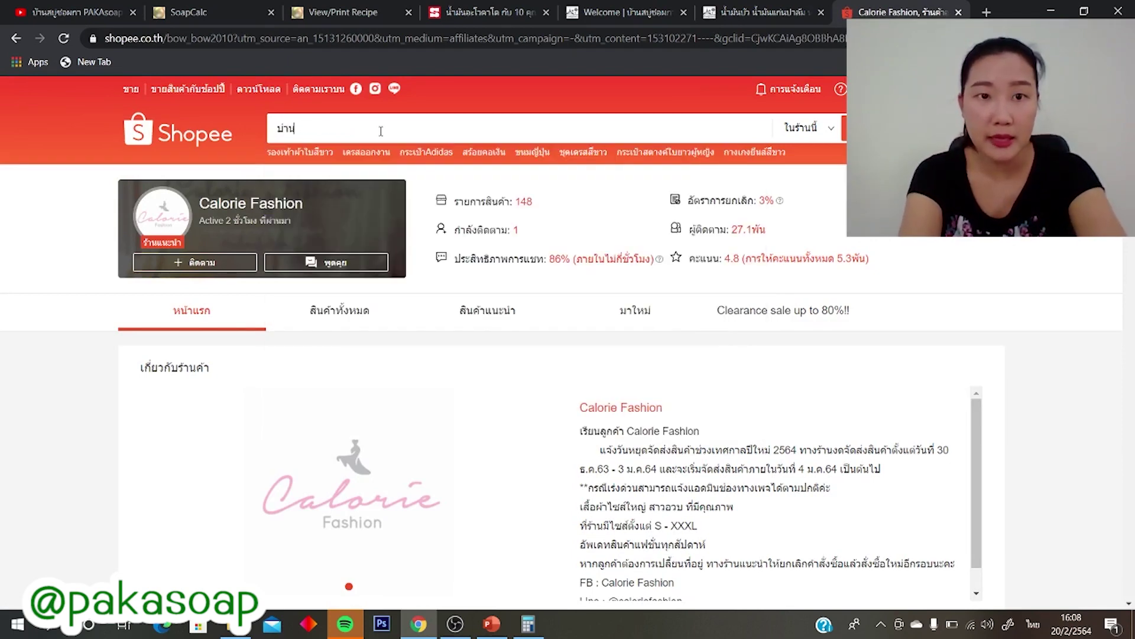
{"action": "key", "text": "BackSpace"}
{"action": "key", "text": "BackSpace"}
{"action": "key", "text": "BackSpace"}
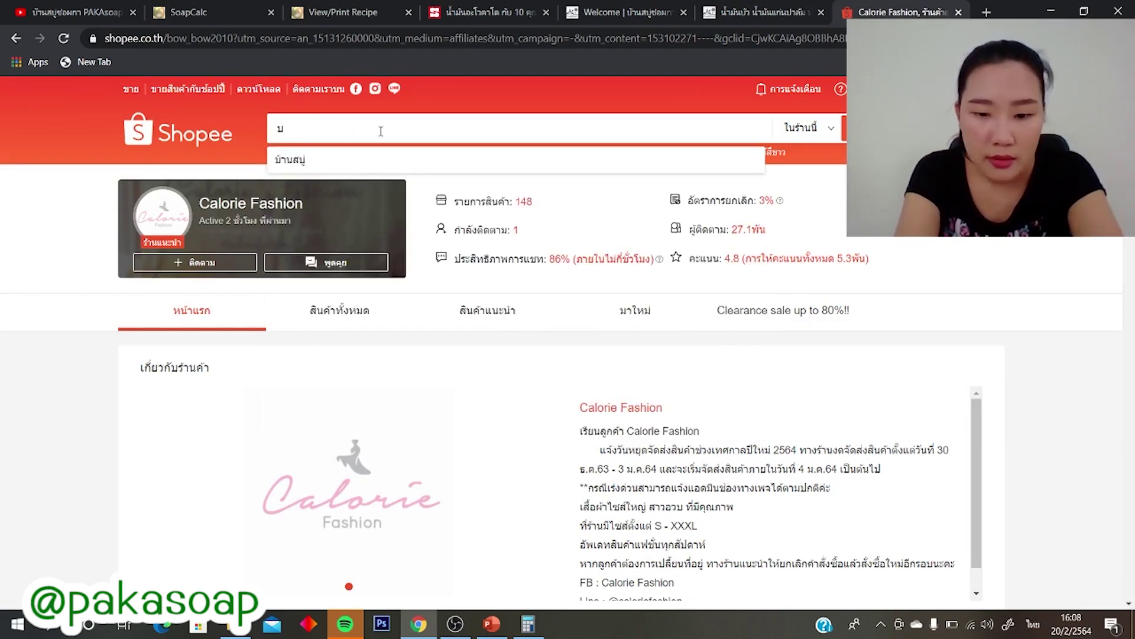
{"action": "type", "text": "้านสบู่"}
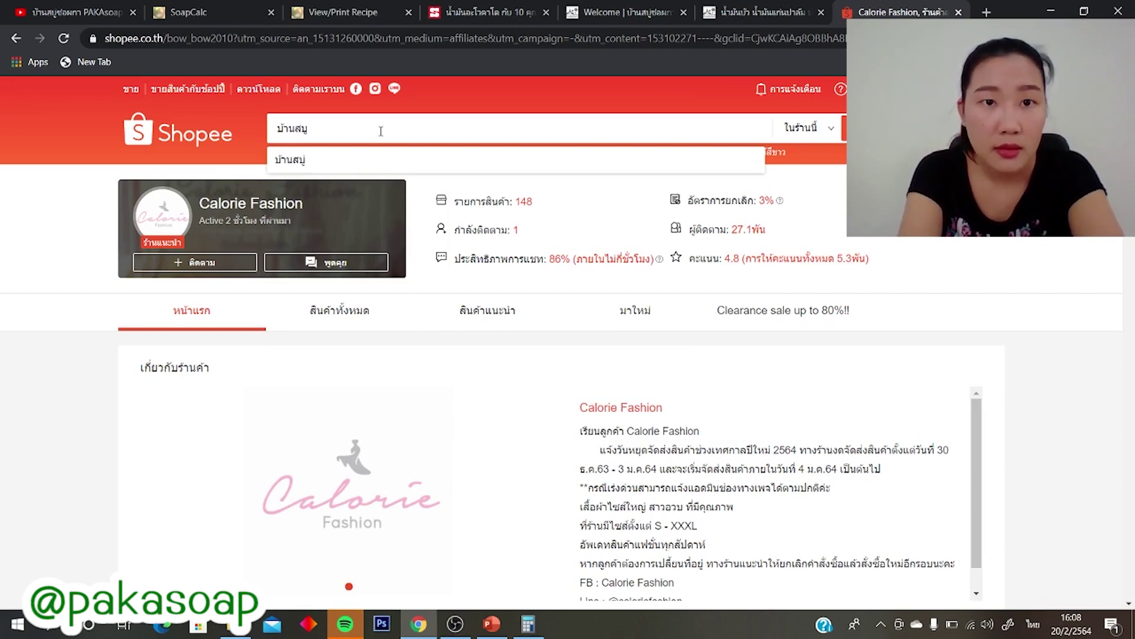
{"action": "type", "text": "ช"}
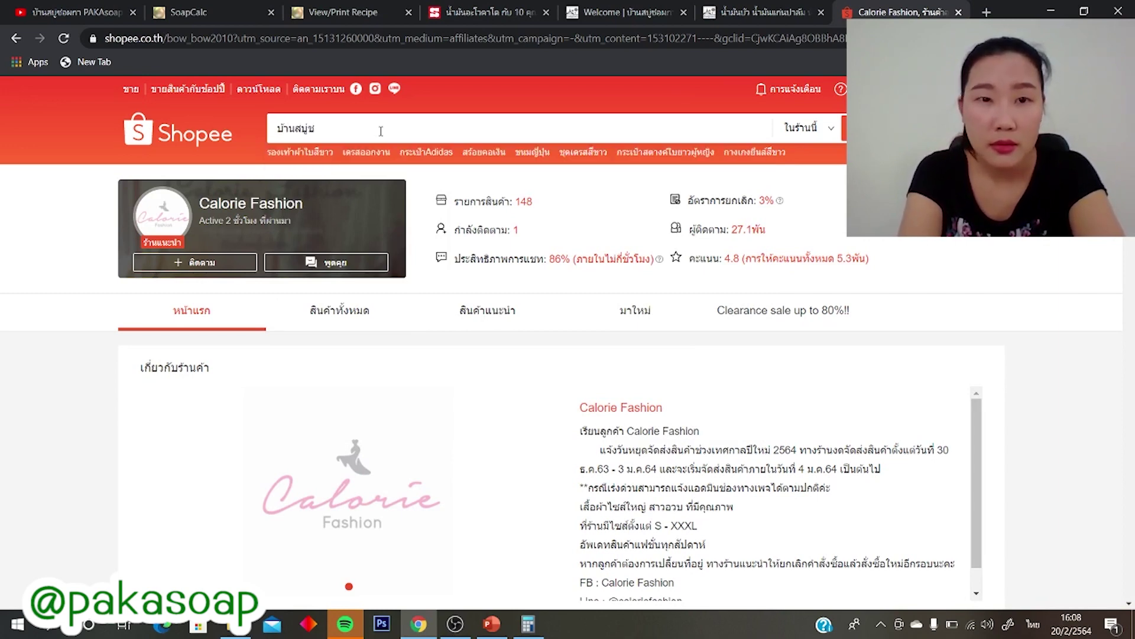
{"action": "type", "text": "่อผกา"}
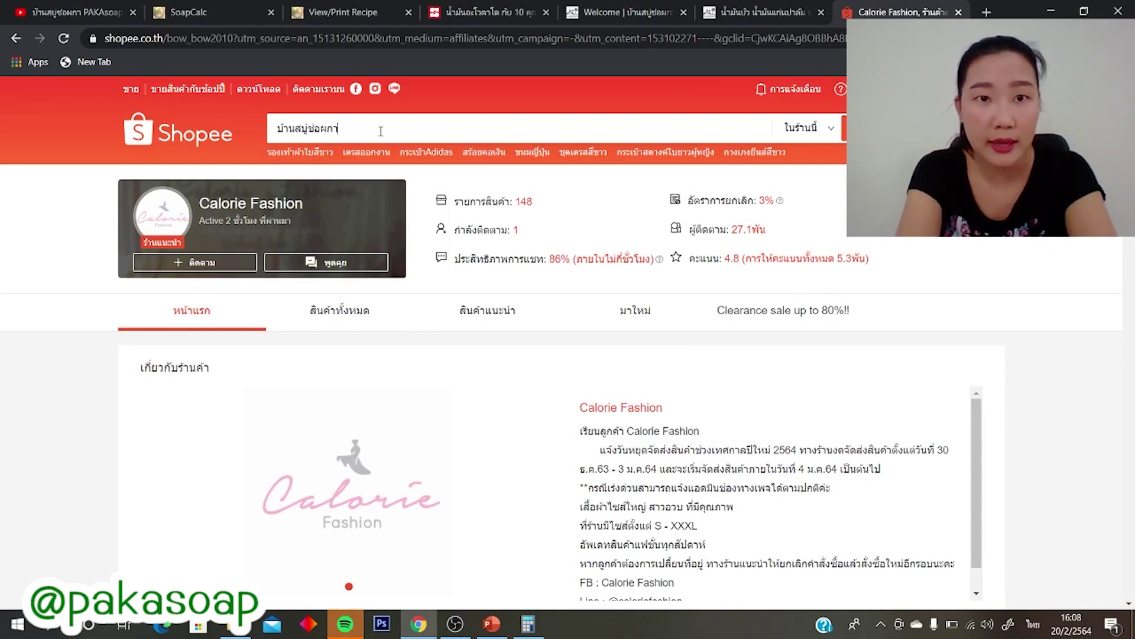
{"action": "key", "text": "Return"}
{"action": "left_click", "coordinate": [814, 195]}
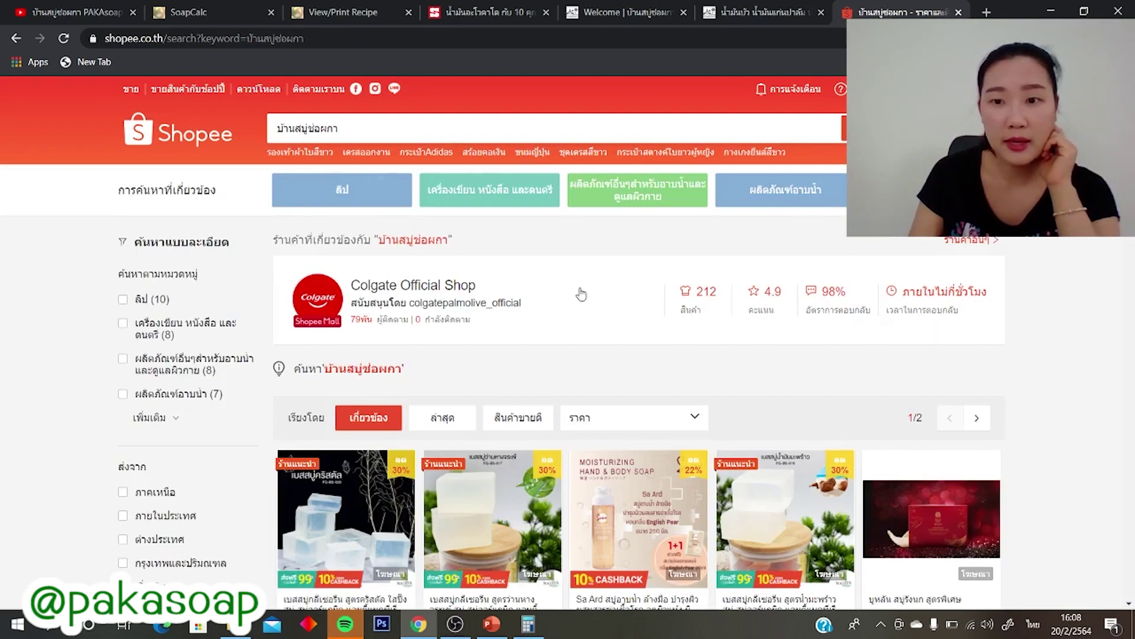
Open the coffee scrub glycerin soap kit from the search results and go to its seller's shop page.
{"action": "scroll", "coordinate": [581, 294], "scroll_direction": "down", "scroll_amount": 10}
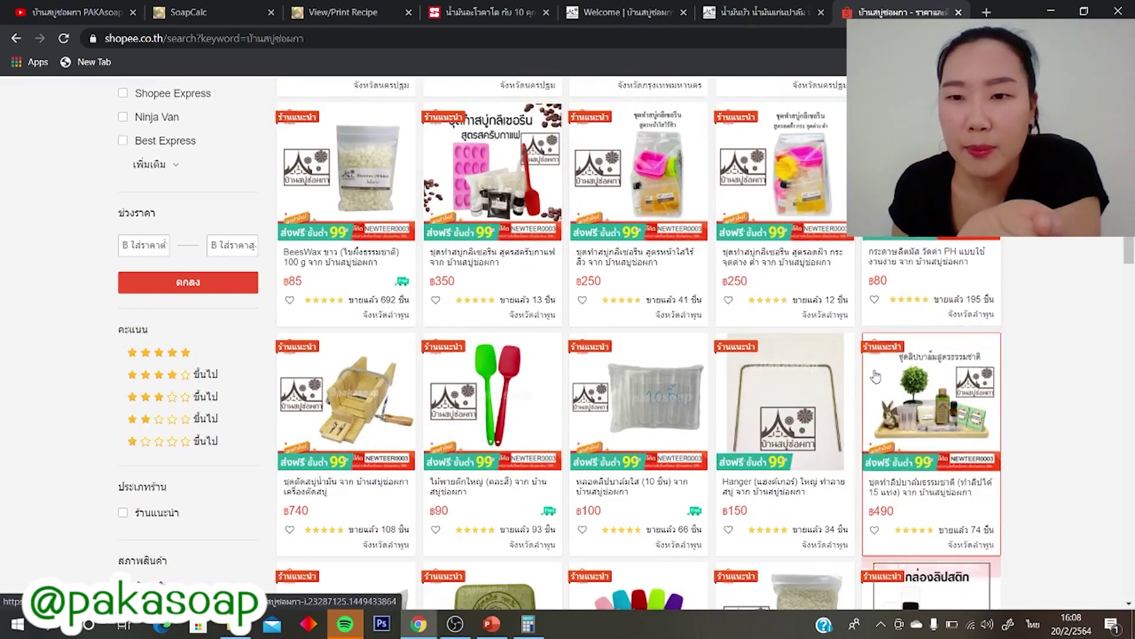
{"action": "left_click", "coordinate": [486, 193]}
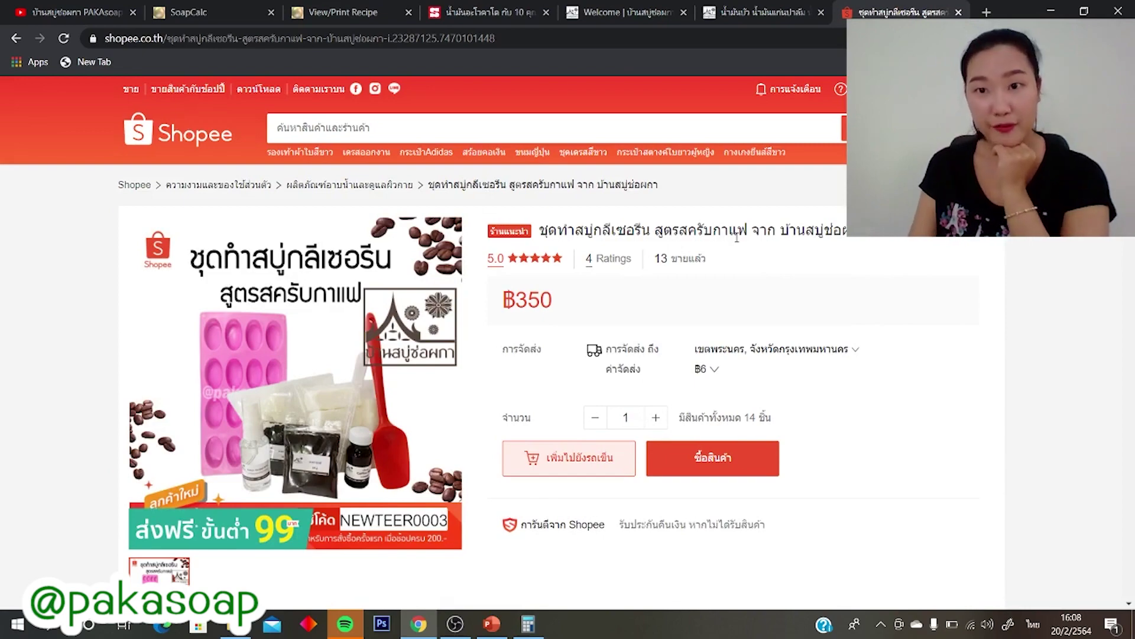
{"action": "scroll", "coordinate": [650, 295], "scroll_direction": "down", "scroll_amount": 6}
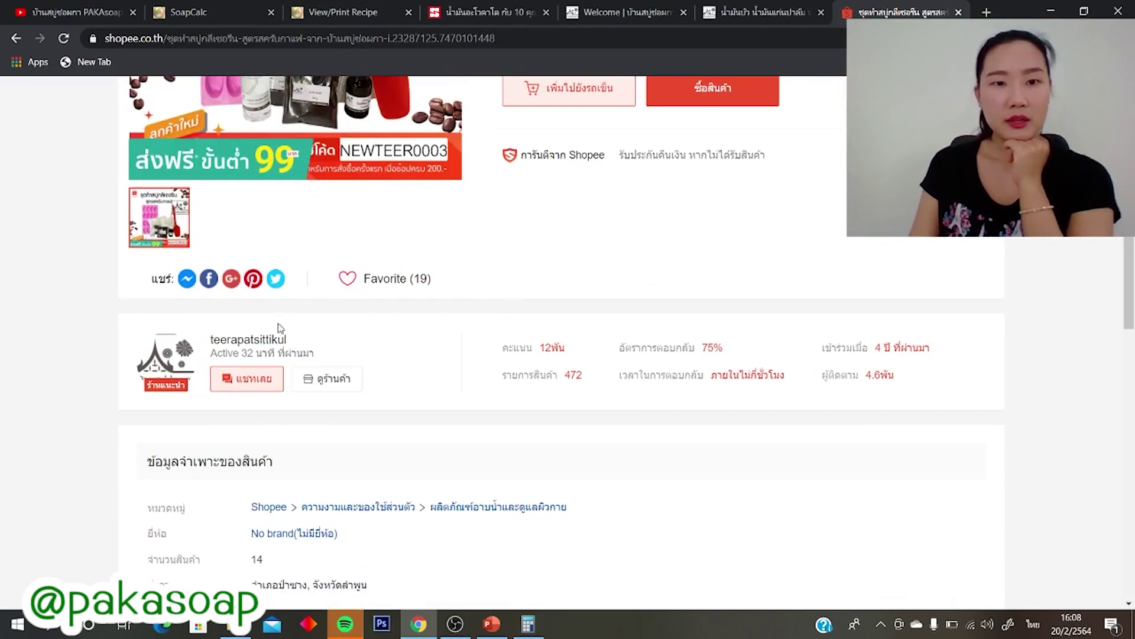
{"action": "left_click", "coordinate": [331, 381]}
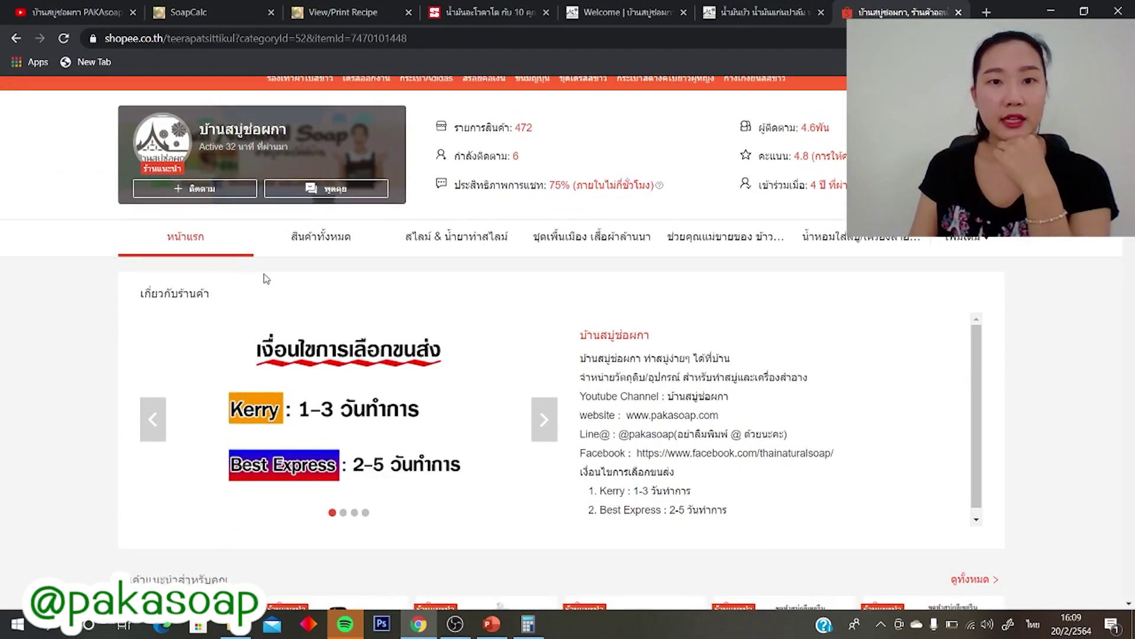
Look over the shop's home page and browse its complete product list (สินค้าทั้งหมด).
{"action": "scroll", "coordinate": [290, 237], "scroll_direction": "down", "scroll_amount": 2}
{"action": "scroll", "coordinate": [315, 223], "scroll_direction": "up", "scroll_amount": 2}
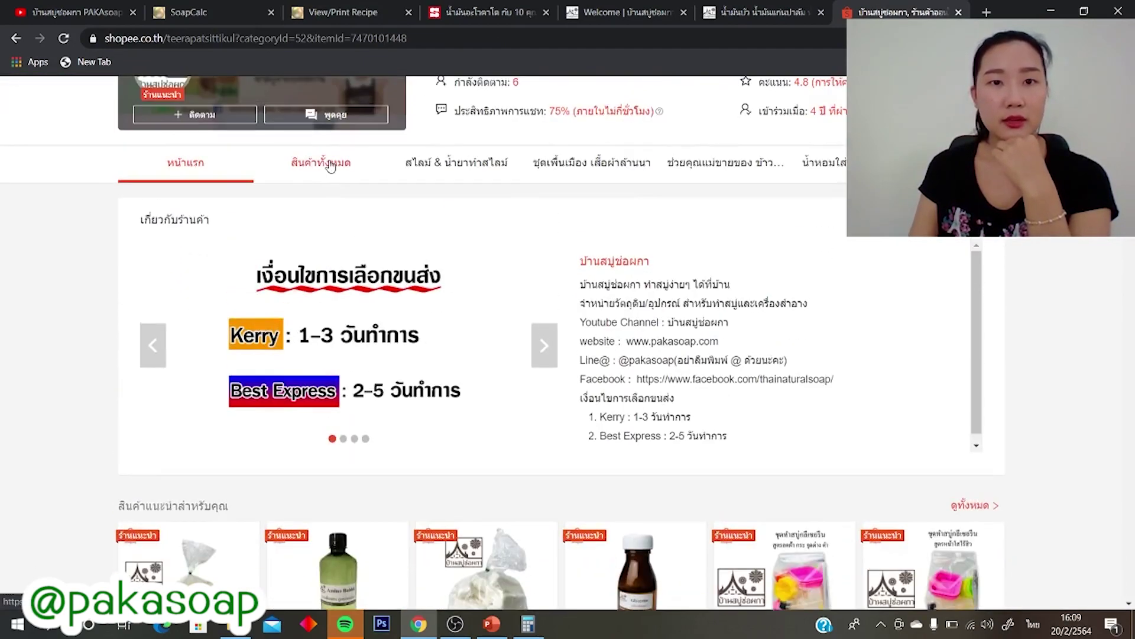
{"action": "left_click", "coordinate": [321, 155]}
{"action": "scroll", "coordinate": [667, 344], "scroll_direction": "down", "scroll_amount": 10}
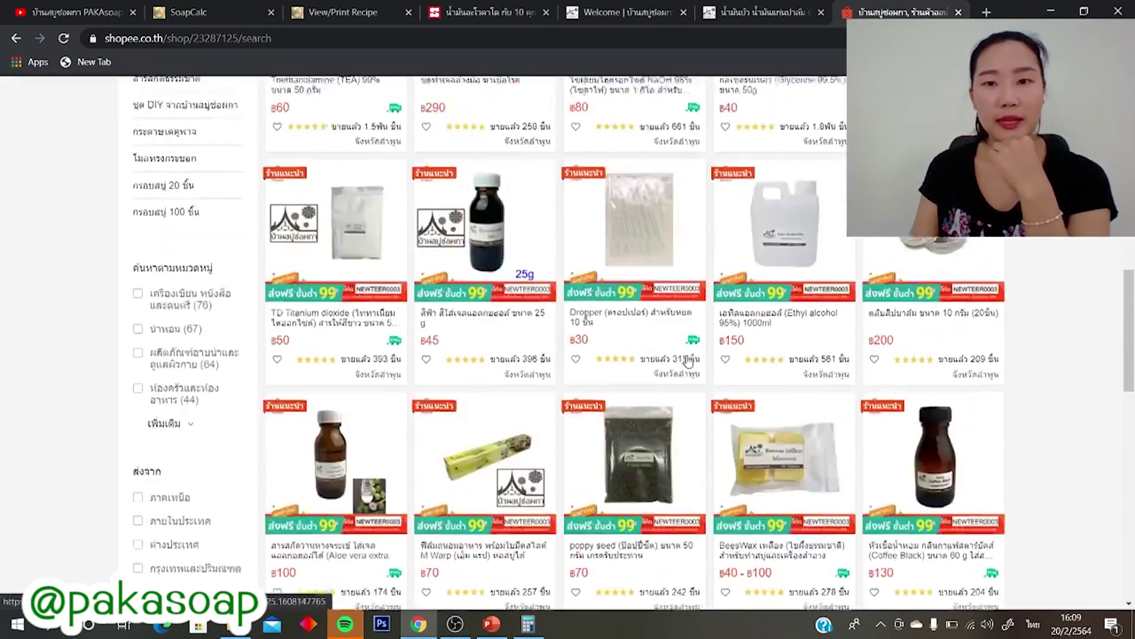
Open a new browser tab.
{"action": "left_click", "coordinate": [988, 13]}
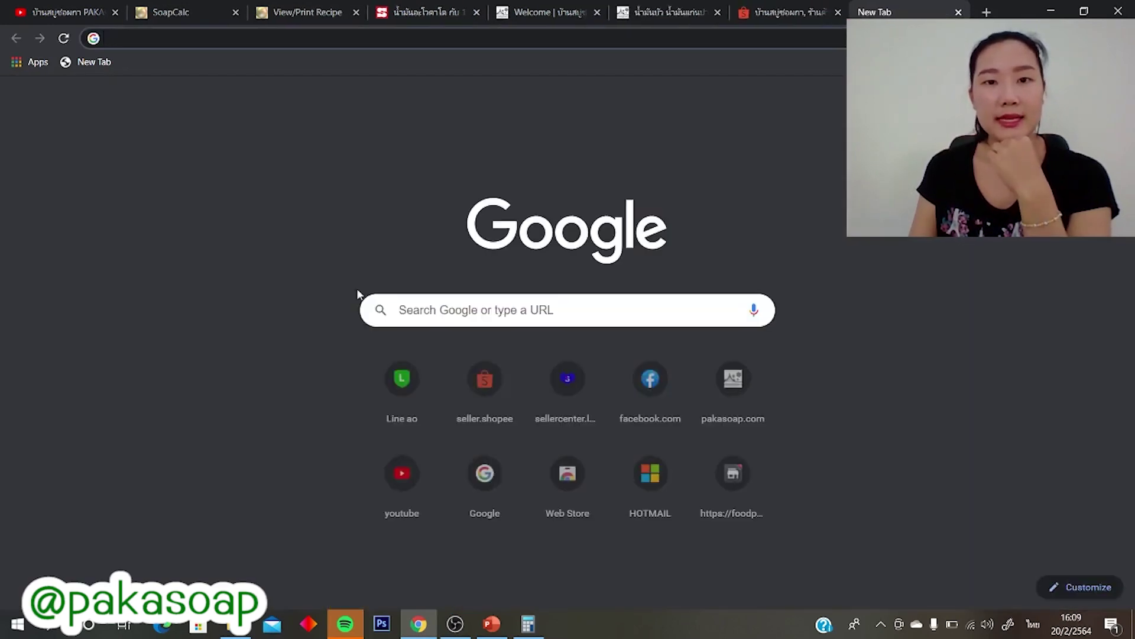